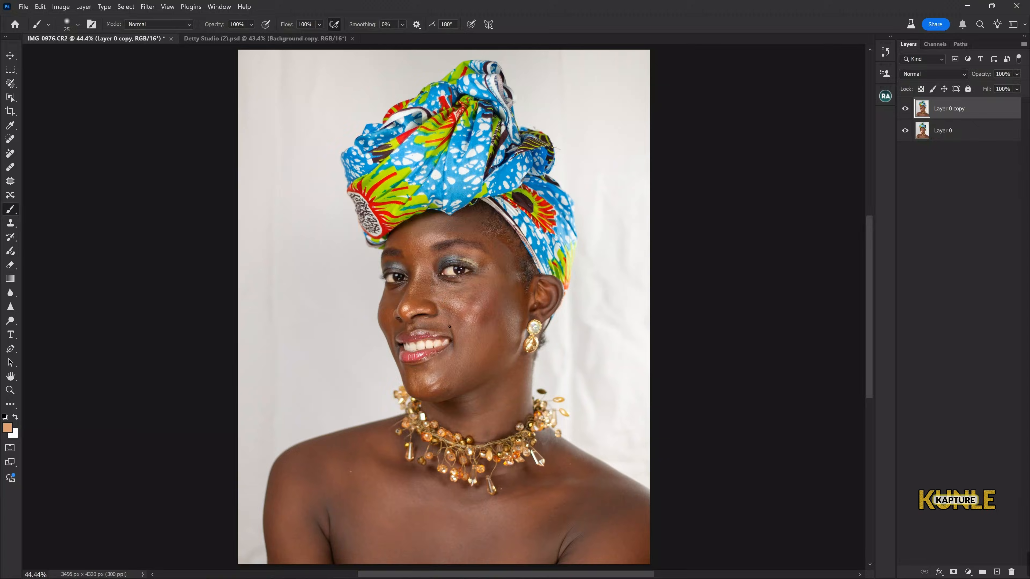
scroll(450, 326, "up", 8)
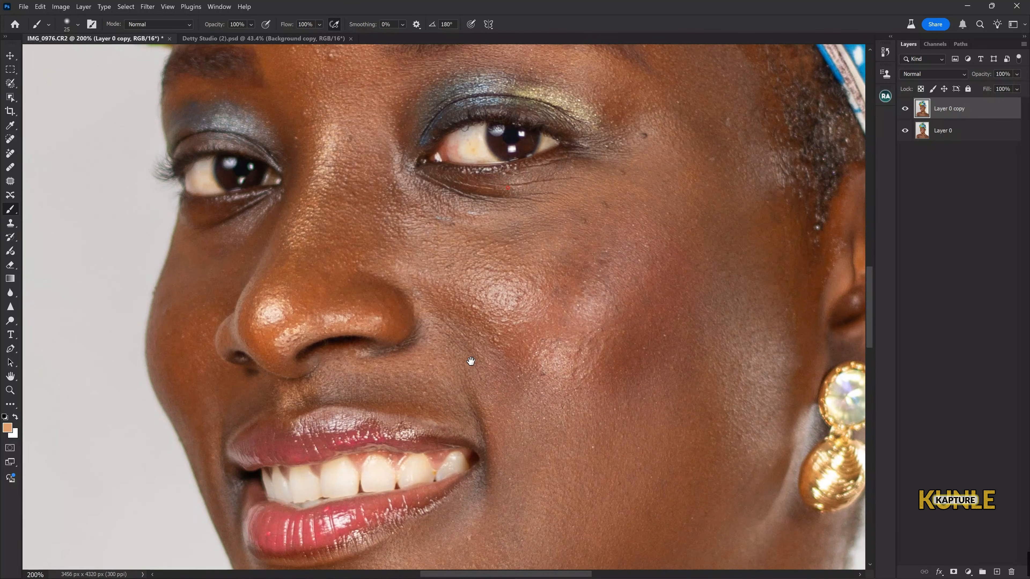
left_click_drag(471, 361, 434, 537)
left_click_drag(455, 228, 584, 166)
left_click_drag(518, 317, 467, 180)
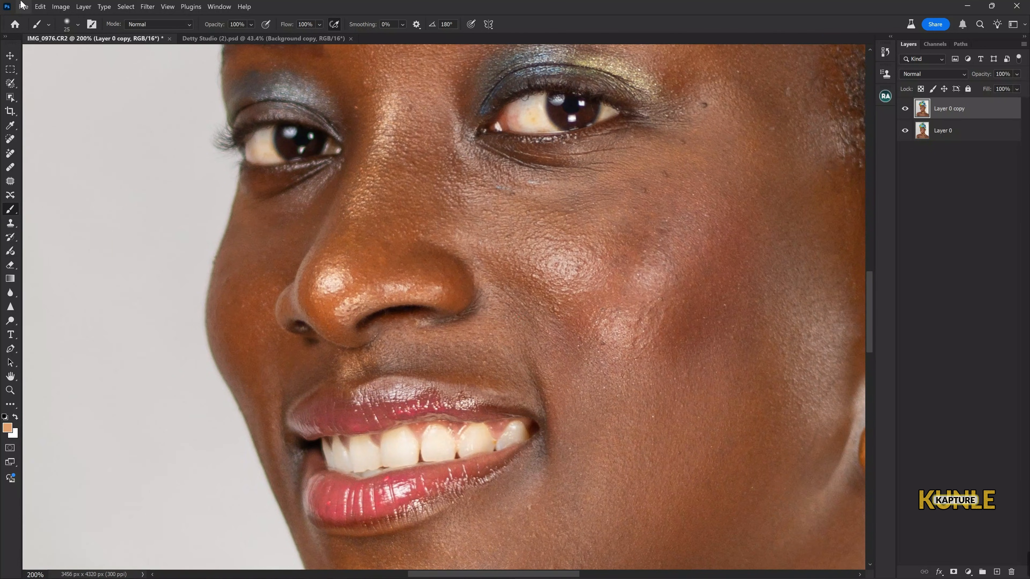
key("ctrl+0")
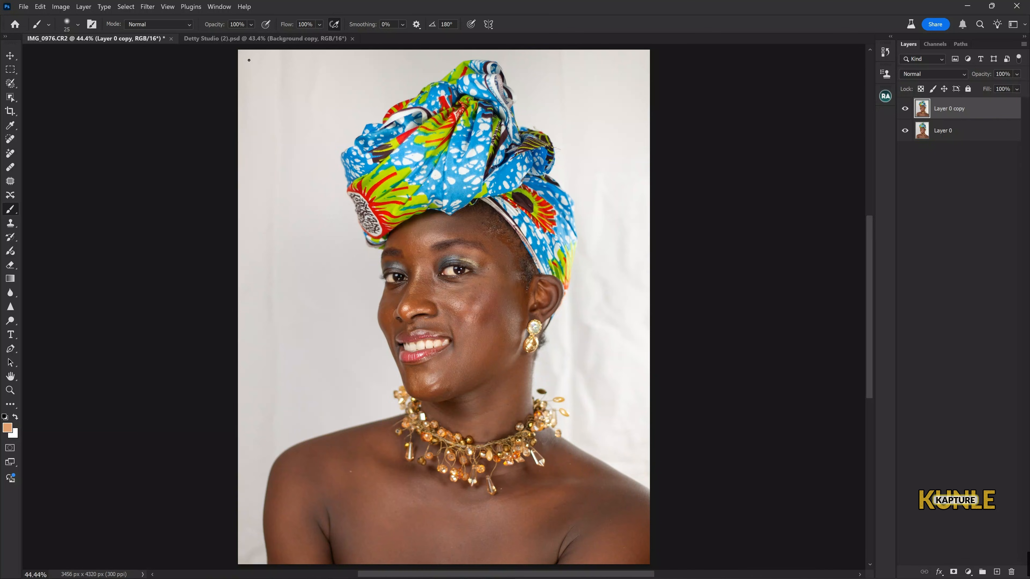
Select the woman as the subject and invert the selection to isolate the backdrop
left_click(126, 7)
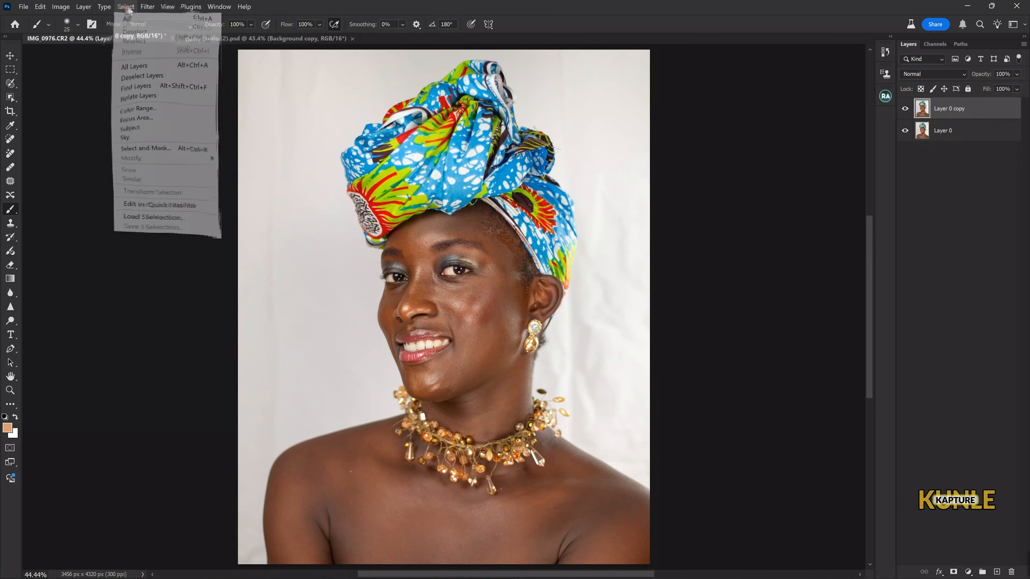
left_click(138, 127)
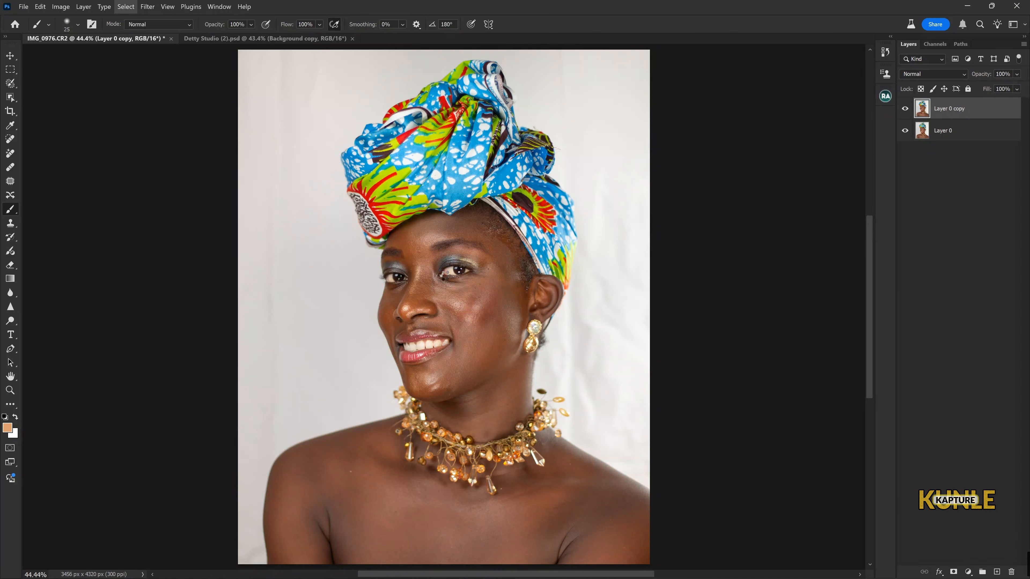
key("ctrl+1")
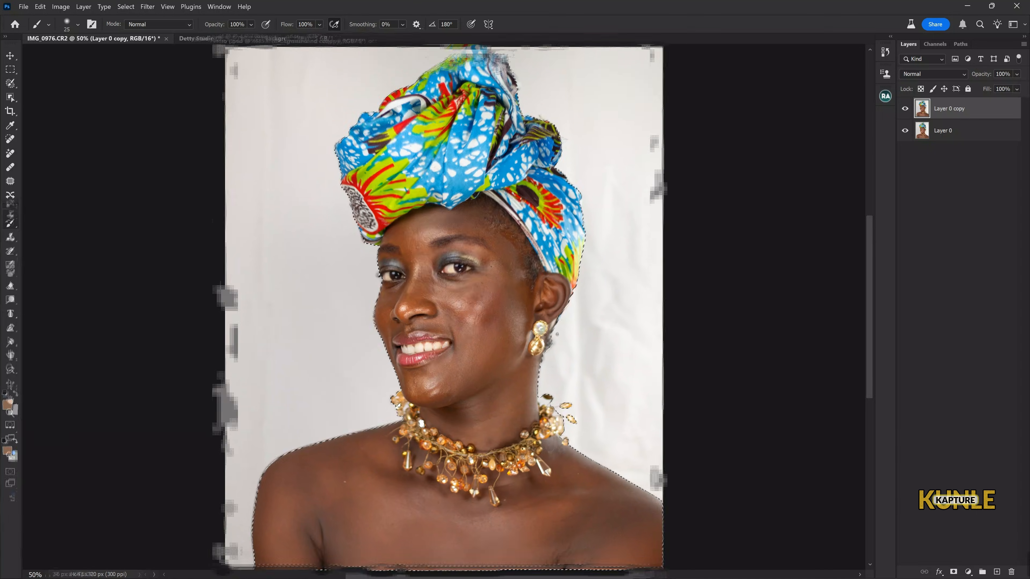
left_click_drag(500, 299, 662, 186)
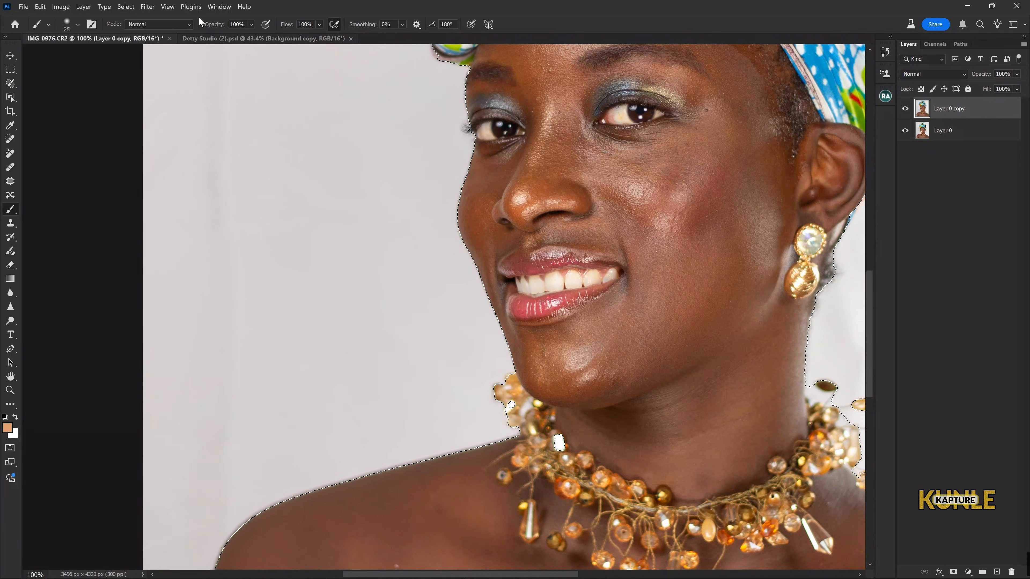
left_click(130, 10)
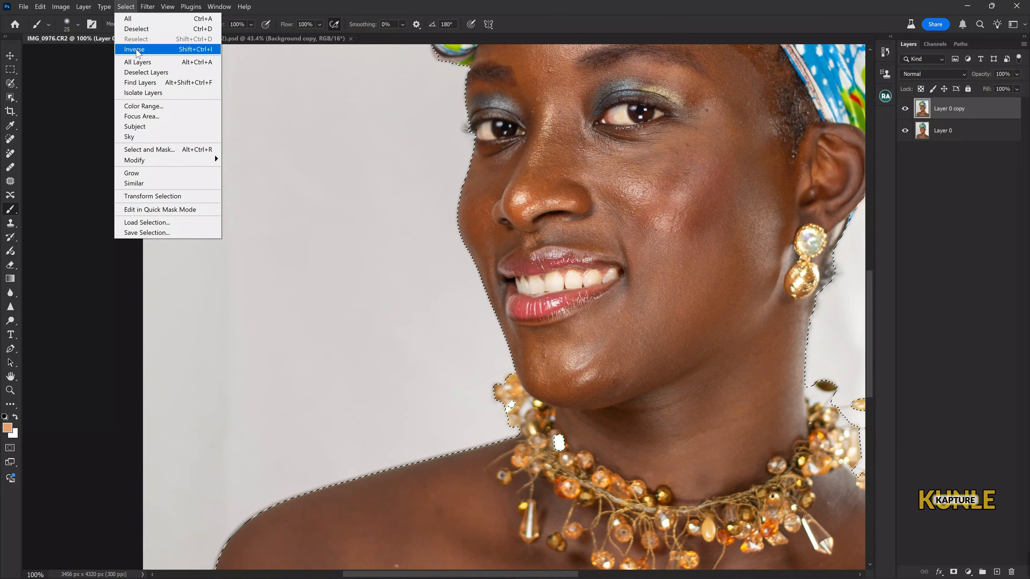
left_click(148, 50)
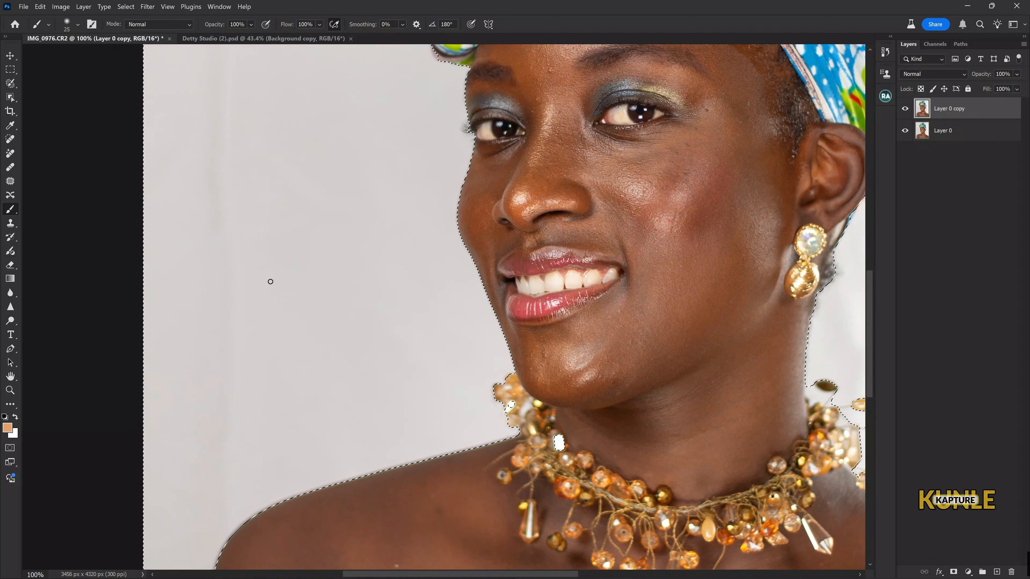
Smooth the selected backdrop beside the woman's face and above the left-hand shoulder using the Mixer Brush at size 400
key("shift+b")
key("ctrl+minus")
key("ctrl+minus")
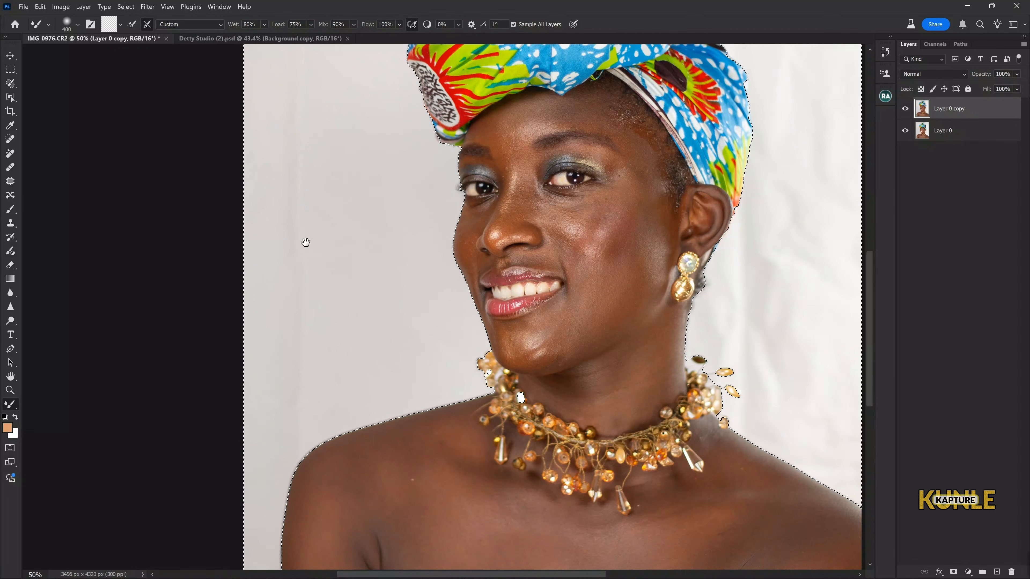
mouse_move(336, 325)
left_mouse_down()
mouse_move(432, 263)
mouse_move(429, 241)
left_mouse_up()
key("ctrl+plus")
key("bracketright")
key("bracketright")
key("ctrl+z")
key("bracketleft")
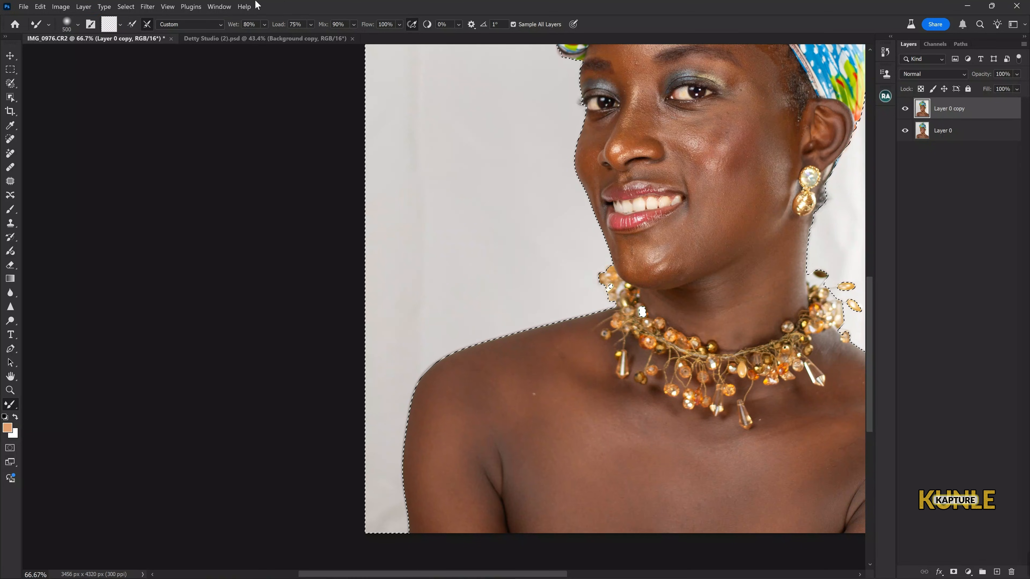
key("bracketleft")
key("bracketleft")
key("bracketleft")
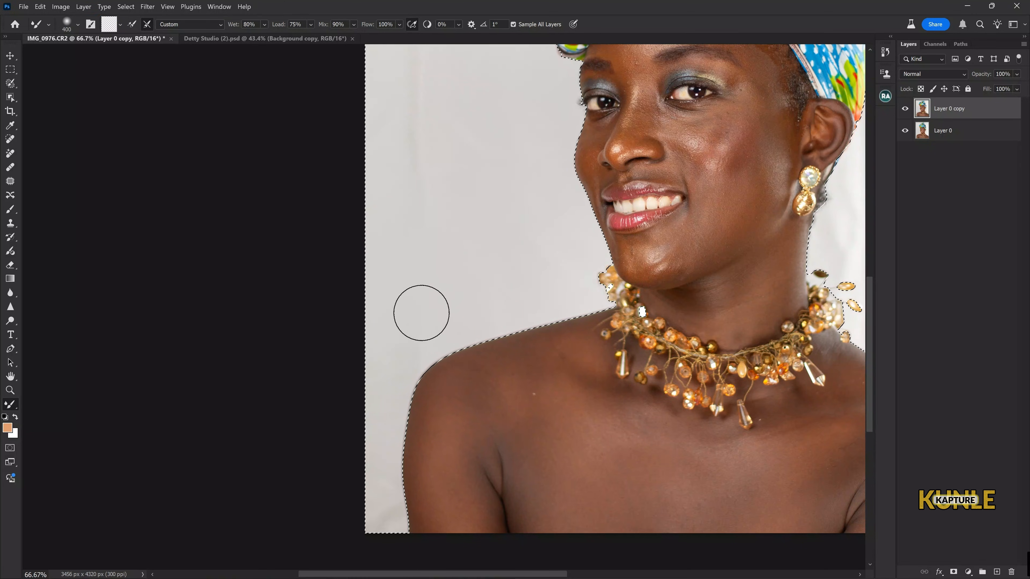
key("bracketright")
key("bracketright")
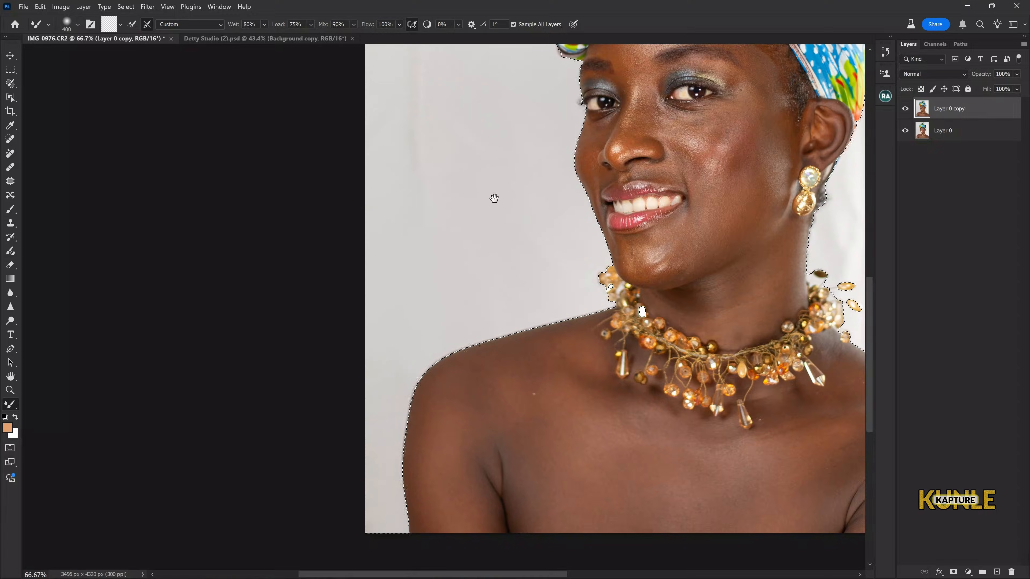
Smooth the backdrop up to the photo's upper-left corner beside the head wrap using the Mixer Brush at size 500
mouse_move(487, 191)
left_mouse_down()
mouse_move(454, 398)
mouse_move(456, 380)
left_mouse_up()
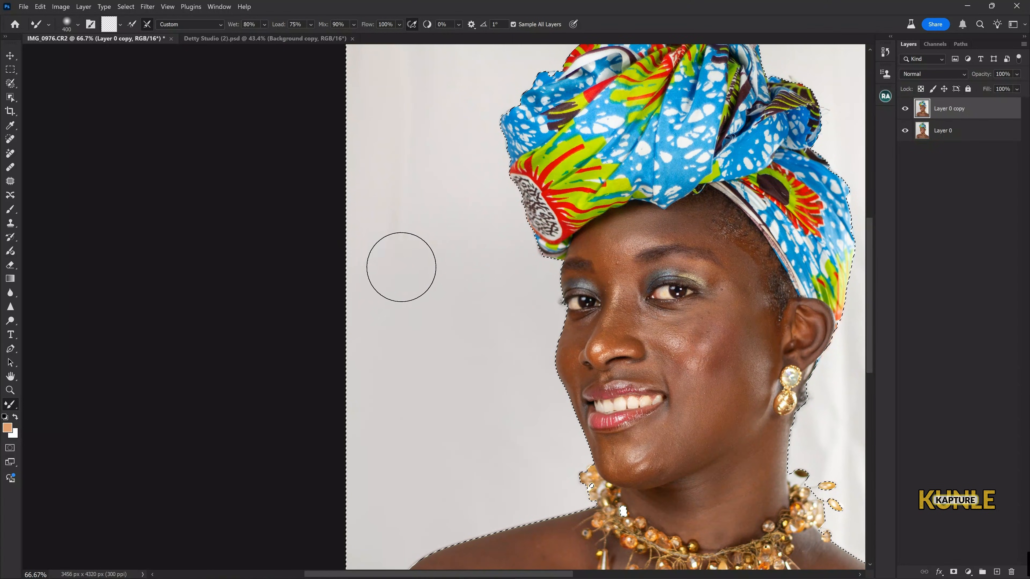
key("bracketright")
left_click_drag(405, 222, 418, 452)
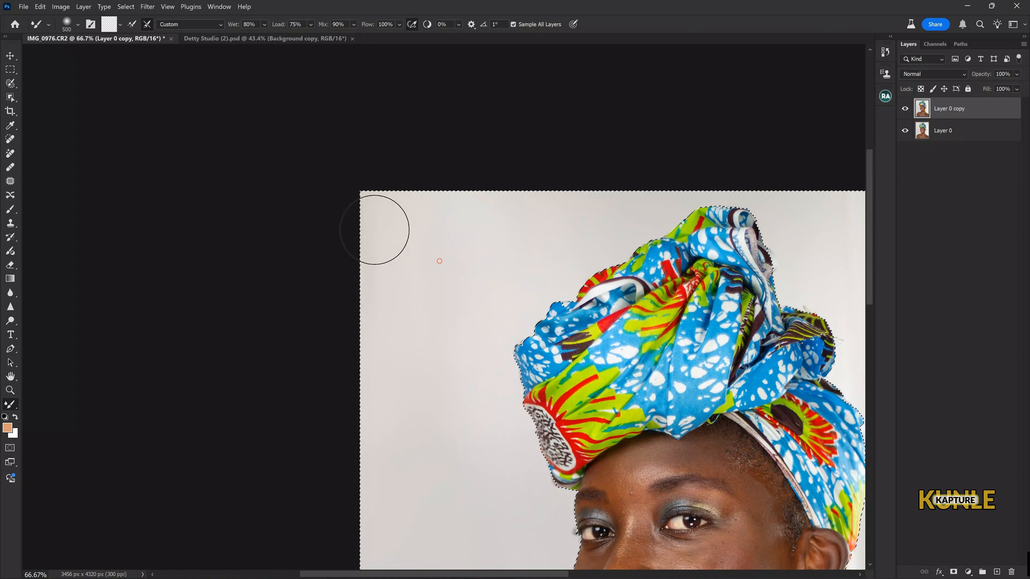
Purge all of the stored clipboard and history data
left_click(40, 6)
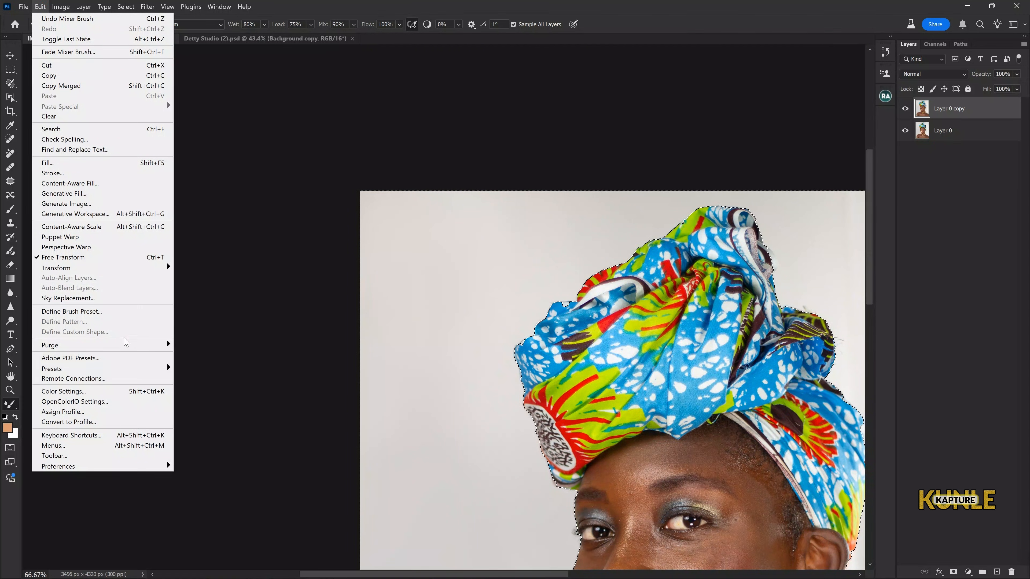
mouse_move(162, 345)
left_click(198, 364)
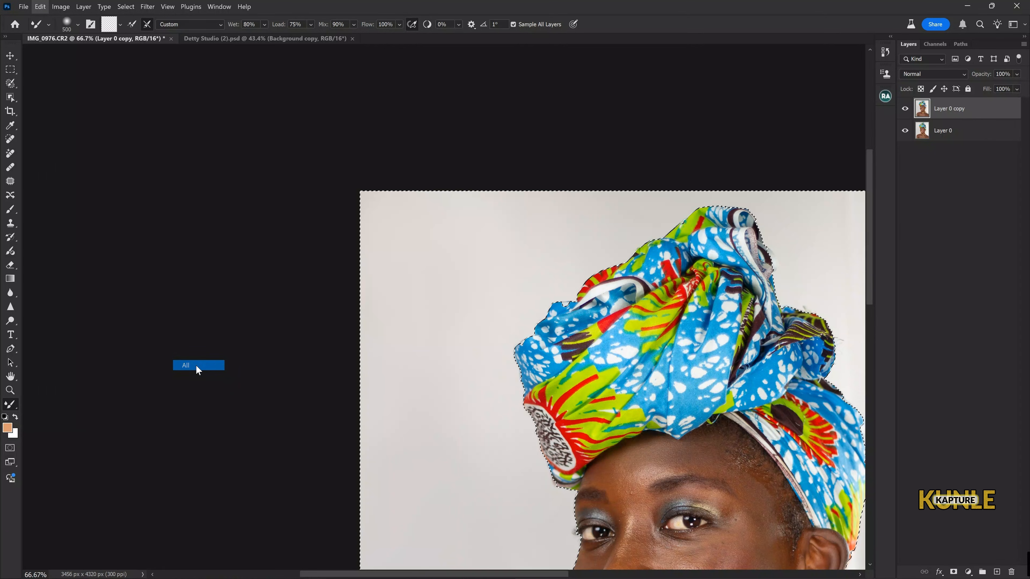
key("Return")
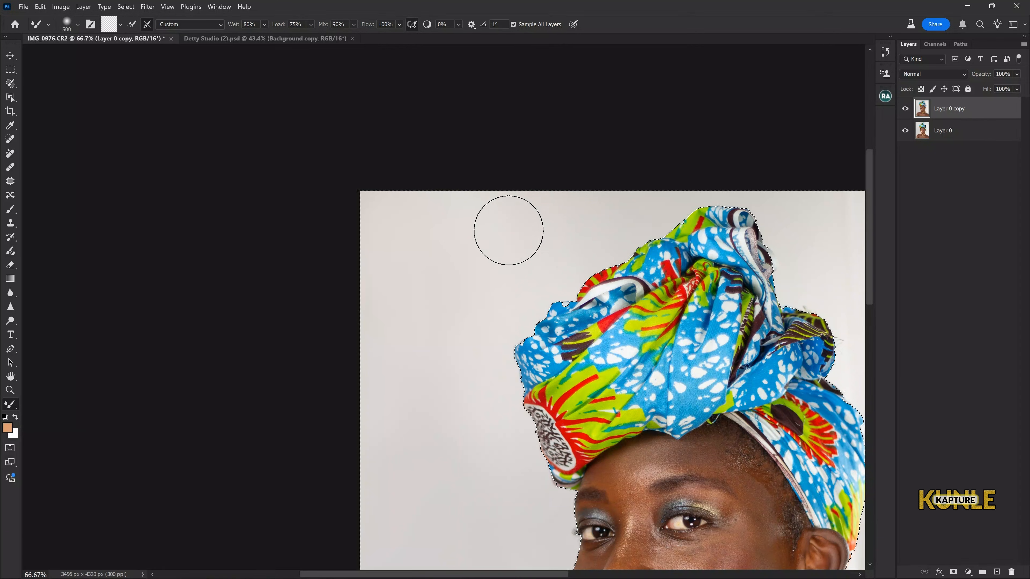
Smooth the wrinkled backdrop on the photo's right side, from above the head wrap down to the shoulder, with the Mixer Brush
left_click_drag(776, 250, 477, 222)
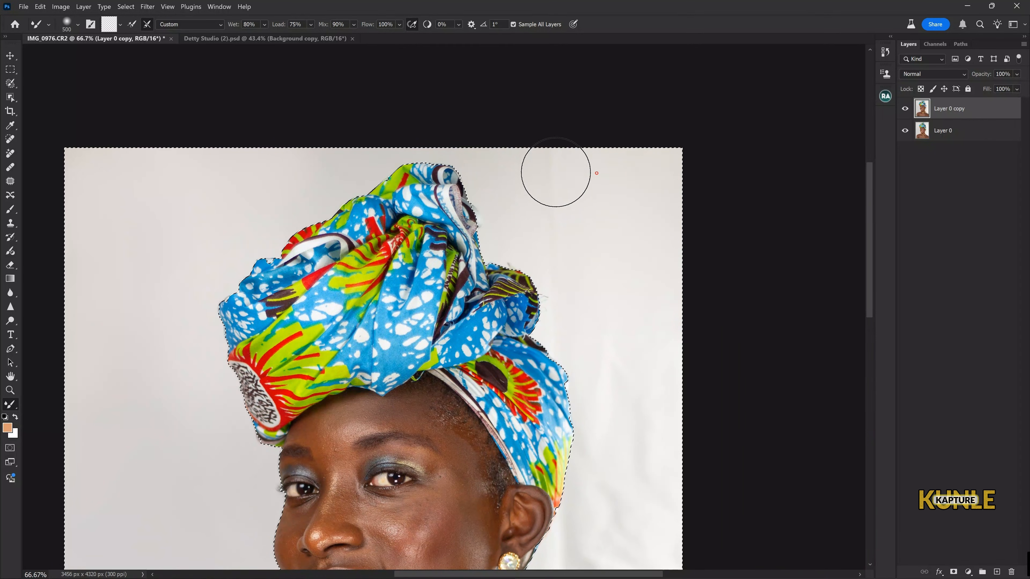
left_click_drag(655, 299, 585, 172)
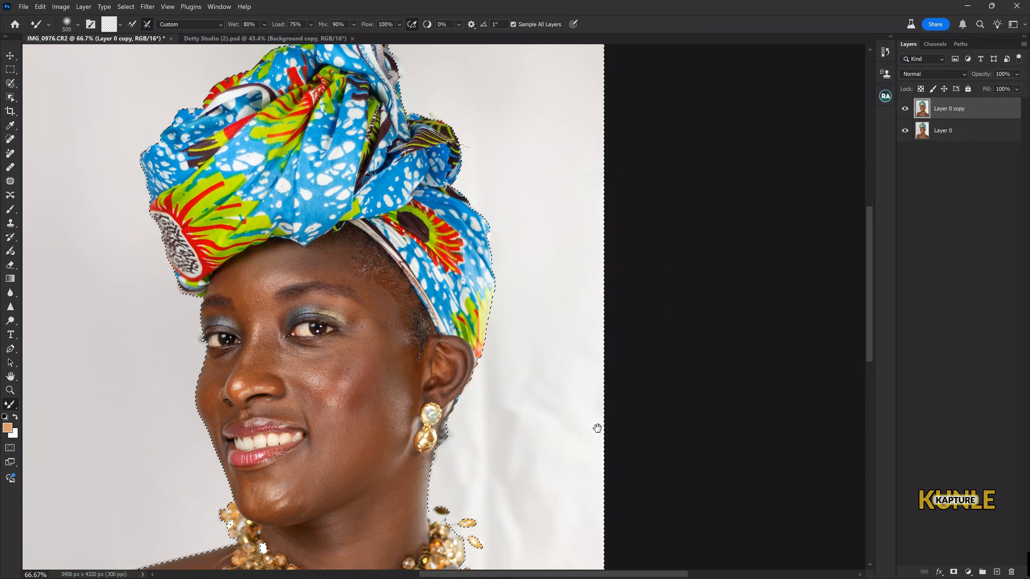
left_click_drag(595, 426, 614, 212)
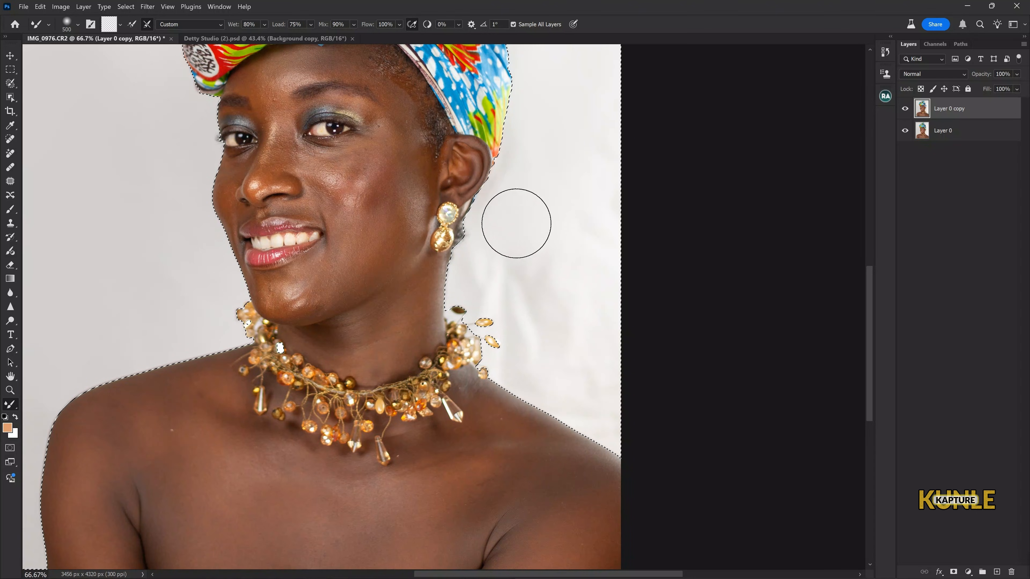
mouse_move(618, 443)
left_mouse_down()
mouse_move(555, 356)
mouse_move(515, 253)
left_mouse_up()
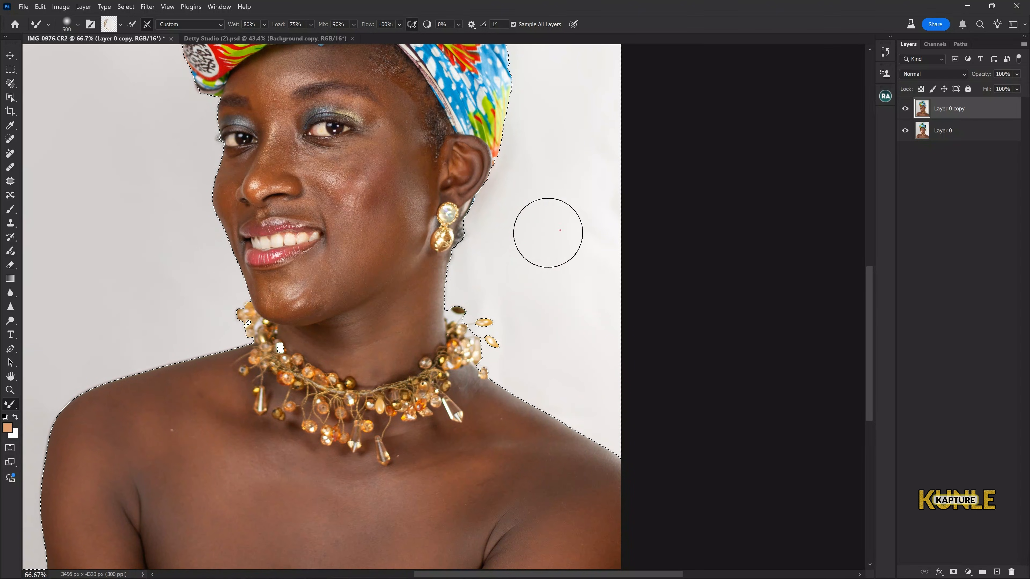
Enlarge the Mixer Brush to size 800 and clear the backdrop selection
scroll(619, 243, "down", 3)
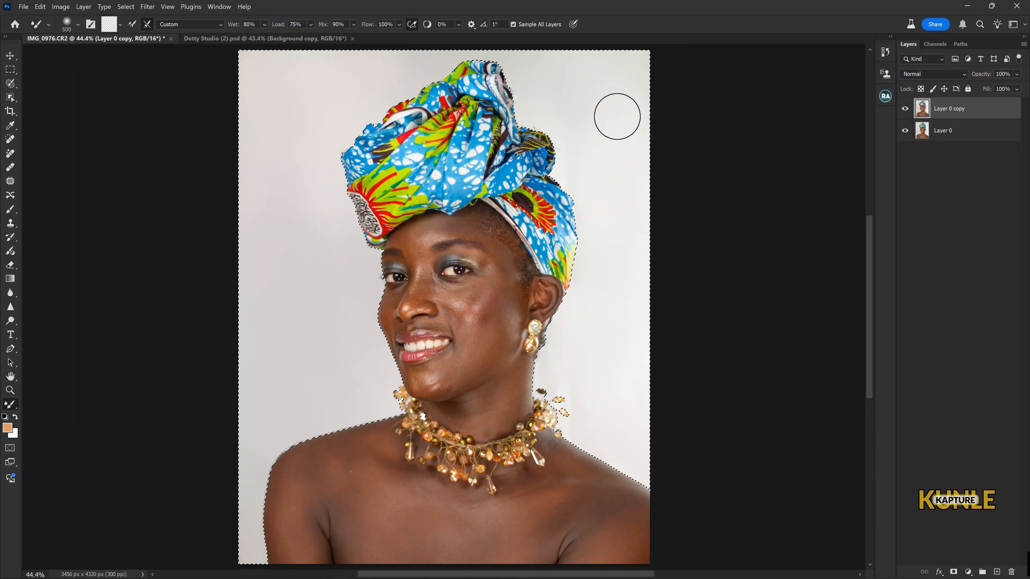
key("bracketright")
key("bracketright")
key("bracketright")
key("ctrl+d")
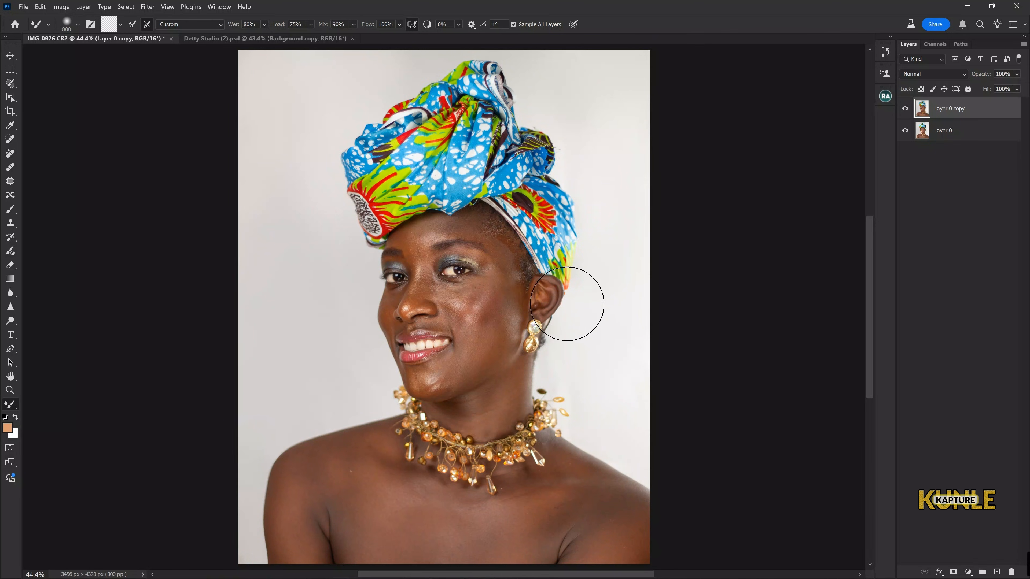
Clone clean backdrop over the stray hair and dark strand behind the earring using the Clone Stamp at size 50
key("ctrl+plus")
key("ctrl+plus")
key("ctrl+plus")
key("ctrl+plus")
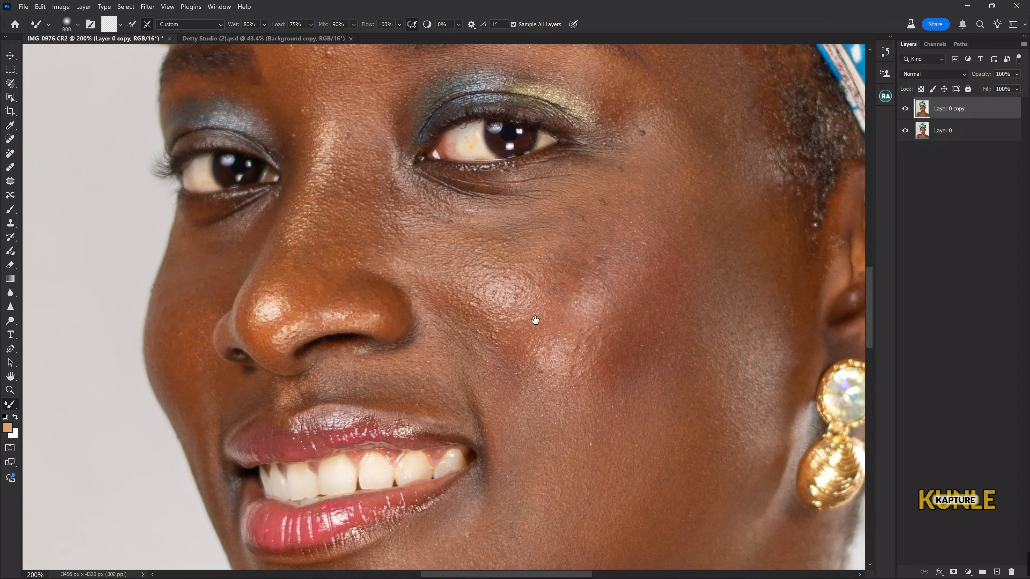
left_click_drag(771, 490, 278, 178)
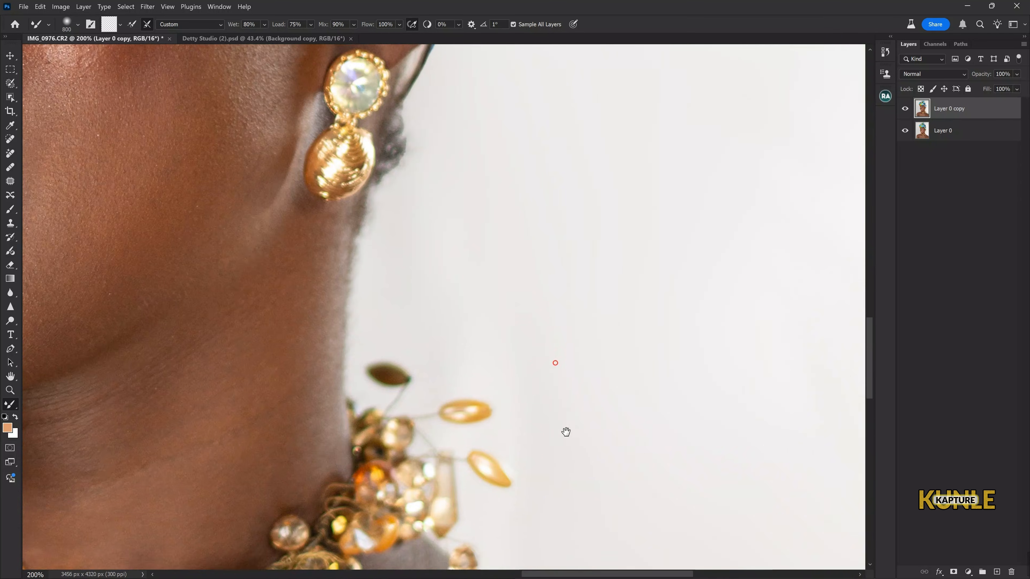
mouse_move(467, 108)
left_mouse_down()
mouse_move(575, 278)
mouse_move(593, 262)
mouse_move(615, 200)
left_mouse_up()
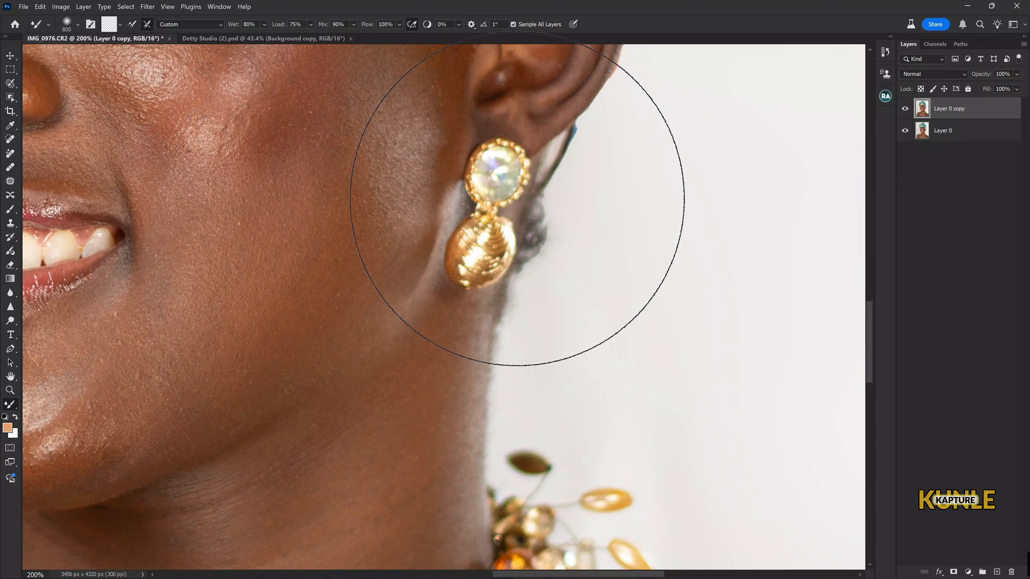
left_click(11, 222)
right_click(10, 222)
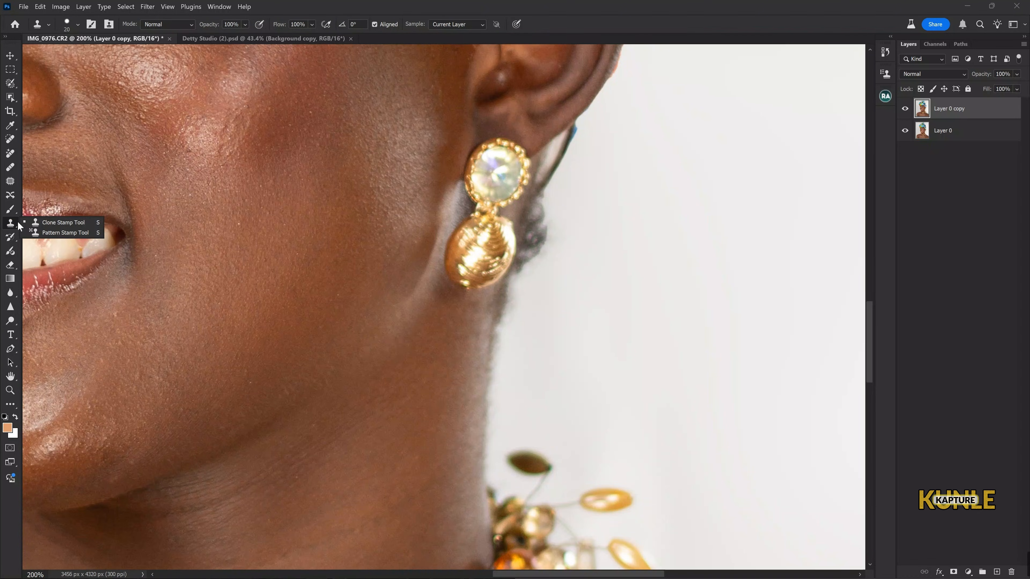
left_click(61, 223)
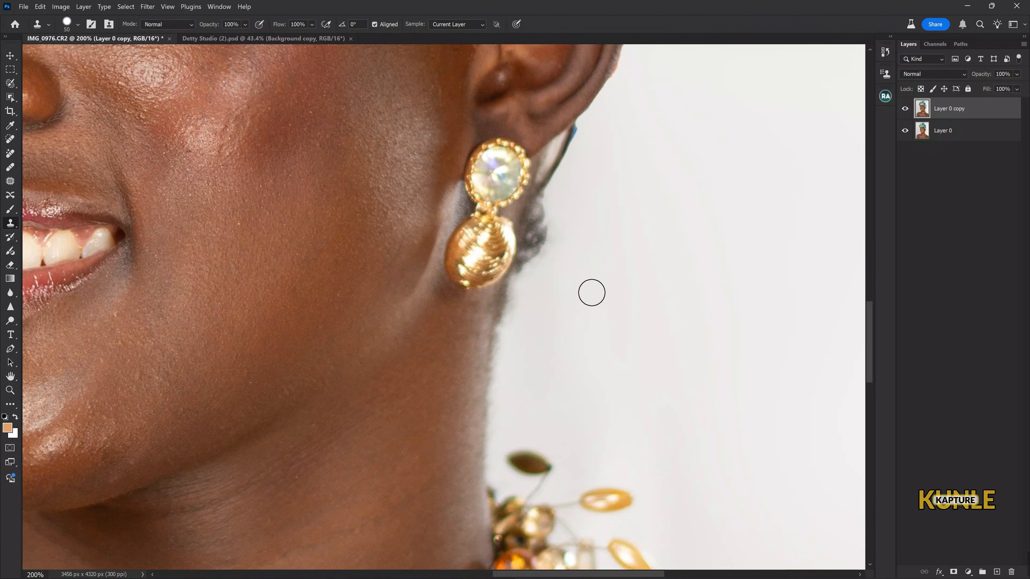
mouse_move(568, 242)
left_mouse_down()
mouse_move(538, 282)
mouse_move(552, 198)
mouse_move(535, 251)
mouse_move(584, 134)
mouse_move(547, 194)
mouse_move(512, 349)
left_mouse_up()
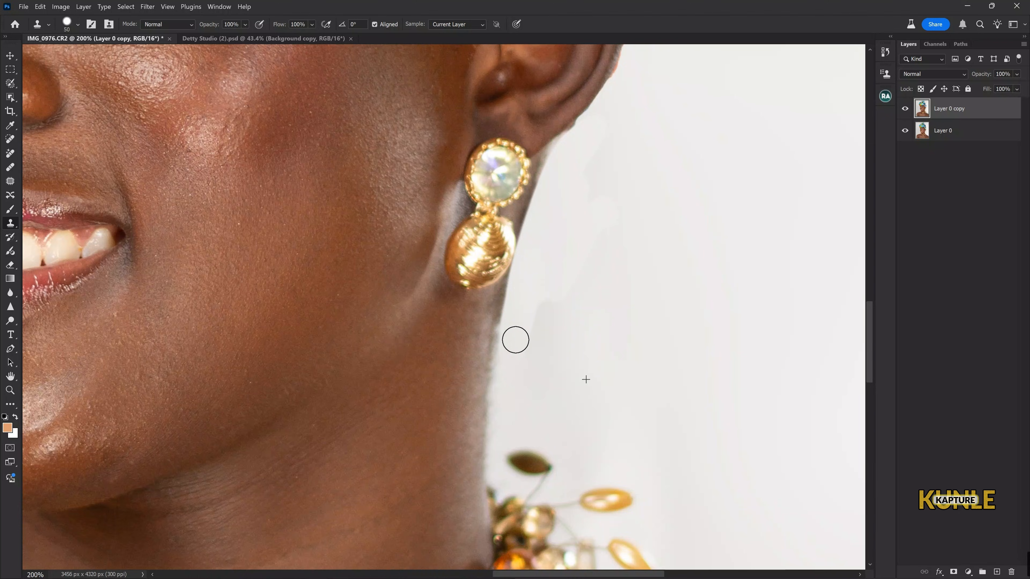
Clone clean backdrop along the ear's outer edge, below the head wrap tip and down the neck to tidy the outline
left_click_drag(600, 193, 518, 383)
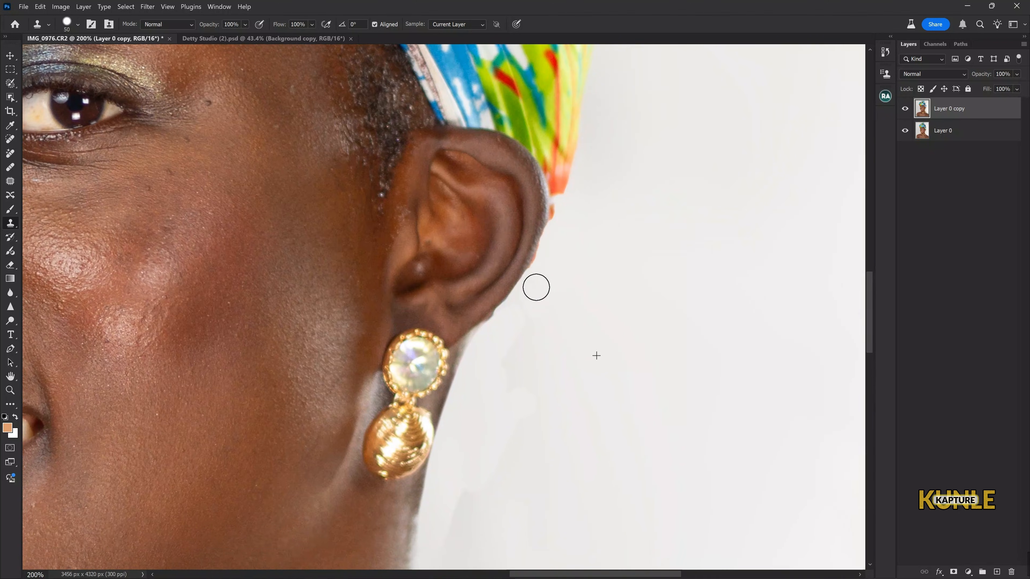
left_click_drag(580, 200, 580, 193)
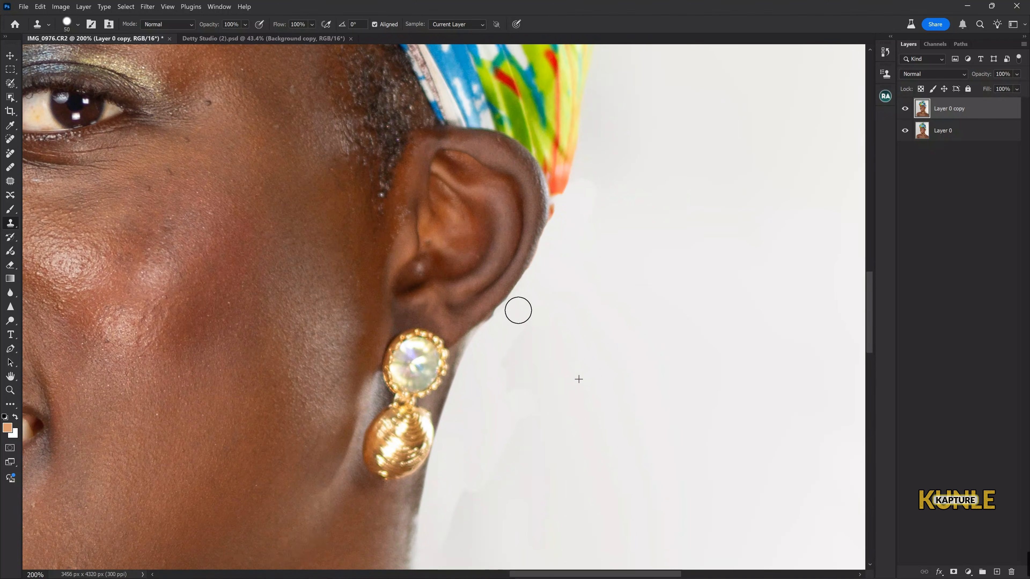
mouse_move(493, 332)
left_mouse_down()
mouse_move(471, 361)
mouse_move(459, 412)
left_mouse_up()
left_click_drag(521, 406, 559, 240)
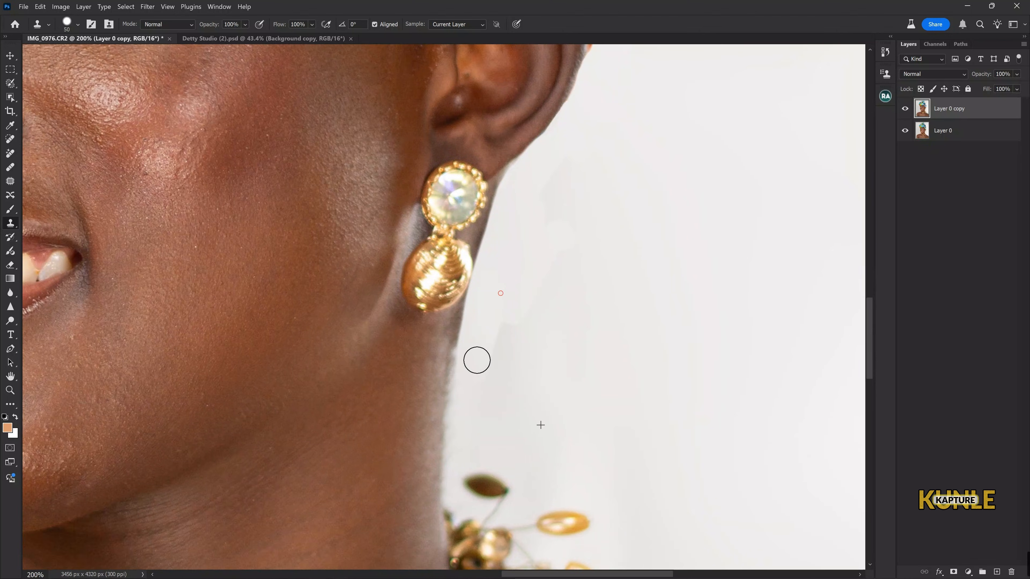
Blend the cloned backdrop patches beside the ear and neck with the Mixer Brush at size 200
key("b")
key("ctrl+minus")
key("ctrl+minus")
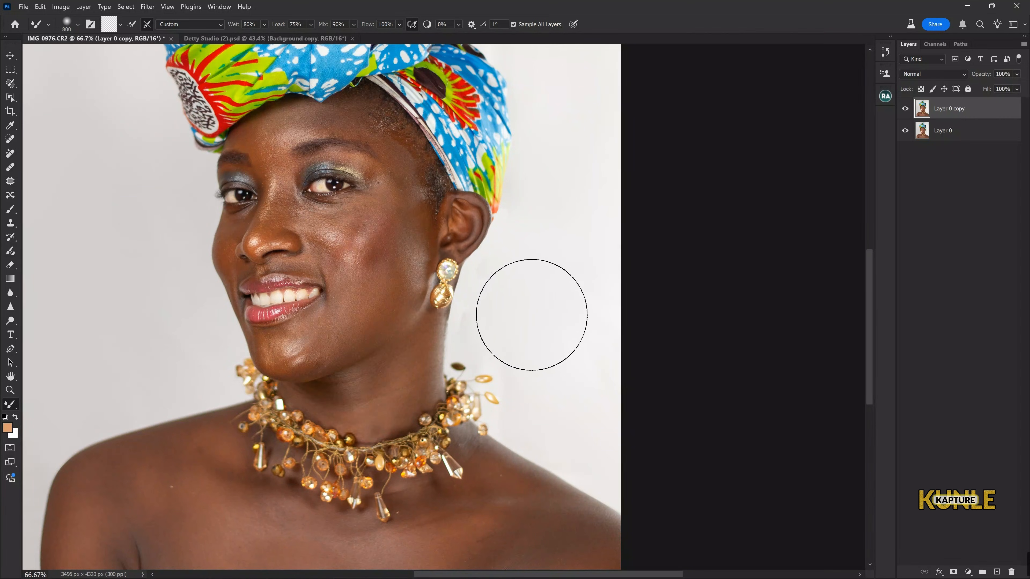
key("ctrl+plus")
key("ctrl+plus")
key("bracketleft")
key("bracketleft")
key("bracketleft")
key("bracketleft")
key("bracketleft")
key("bracketleft")
key("bracketleft")
mouse_move(573, 211)
left_mouse_down()
mouse_move(511, 349)
mouse_move(527, 346)
mouse_move(534, 409)
mouse_move(572, 423)
left_mouse_up()
left_click_drag(576, 279, 584, 203)
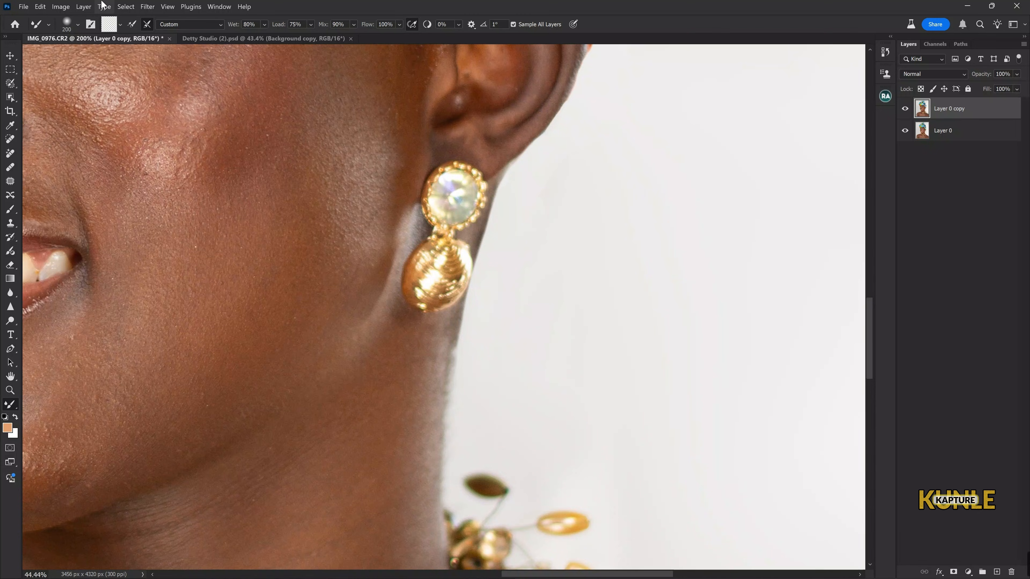
key("ctrl+0")
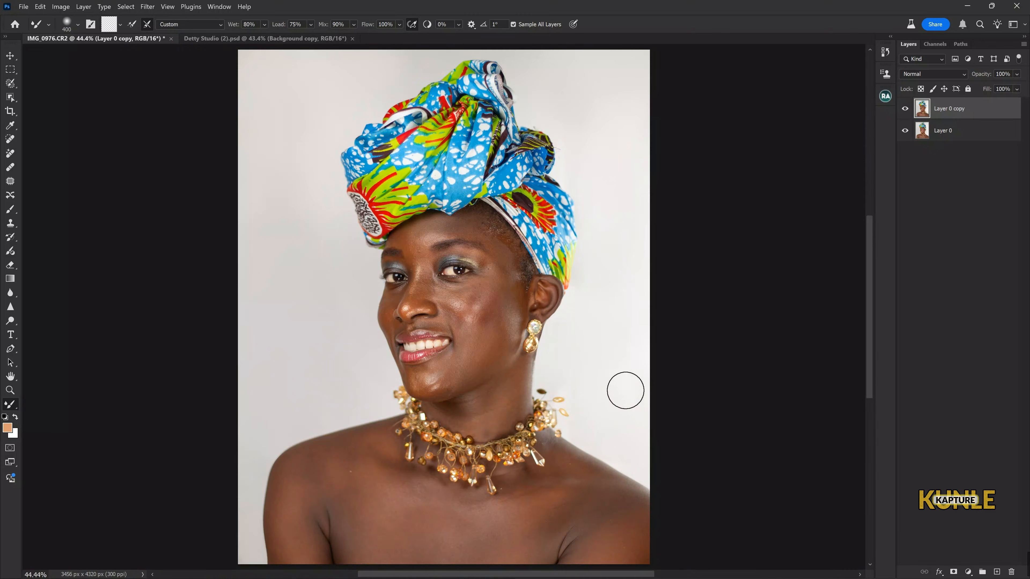
key("bracketright")
key("ctrl+minus")
key("ctrl+0")
Remove the small dark spots below the outer eye corner and on the upper cheek using the Spot Healing Brush at size 25
left_click(12, 155)
left_click(12, 168)
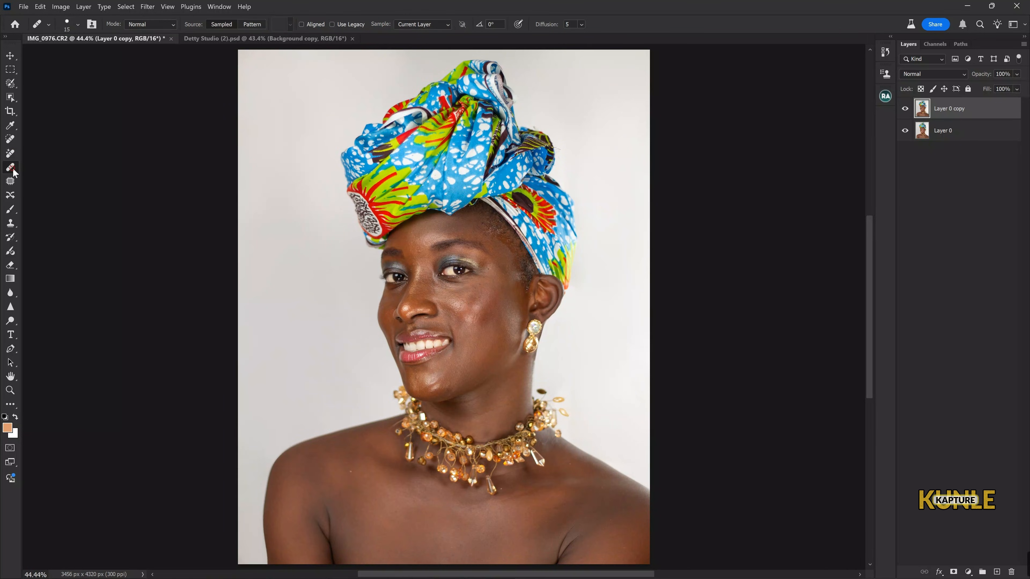
left_click(13, 153)
left_click(5, 139)
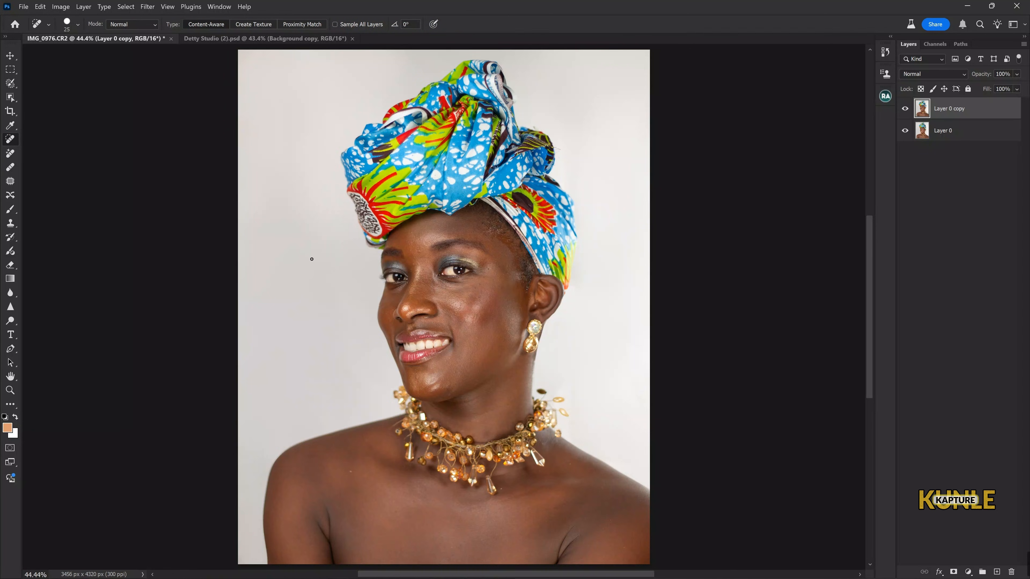
key("ctrl+plus")
key("ctrl+plus")
key("ctrl+plus")
key("ctrl+plus")
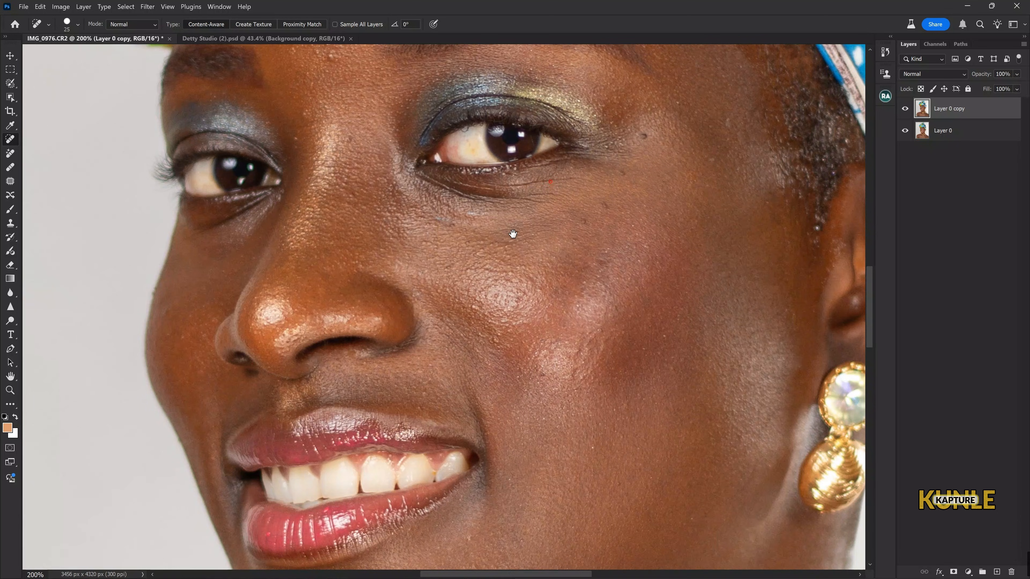
left_click_drag(513, 234, 391, 378)
left_click(481, 356)
left_click_drag(502, 322, 496, 327)
mouse_move(523, 281)
left_mouse_down()
mouse_move(513, 297)
mouse_move(576, 189)
mouse_move(515, 288)
mouse_move(542, 298)
left_mouse_up()
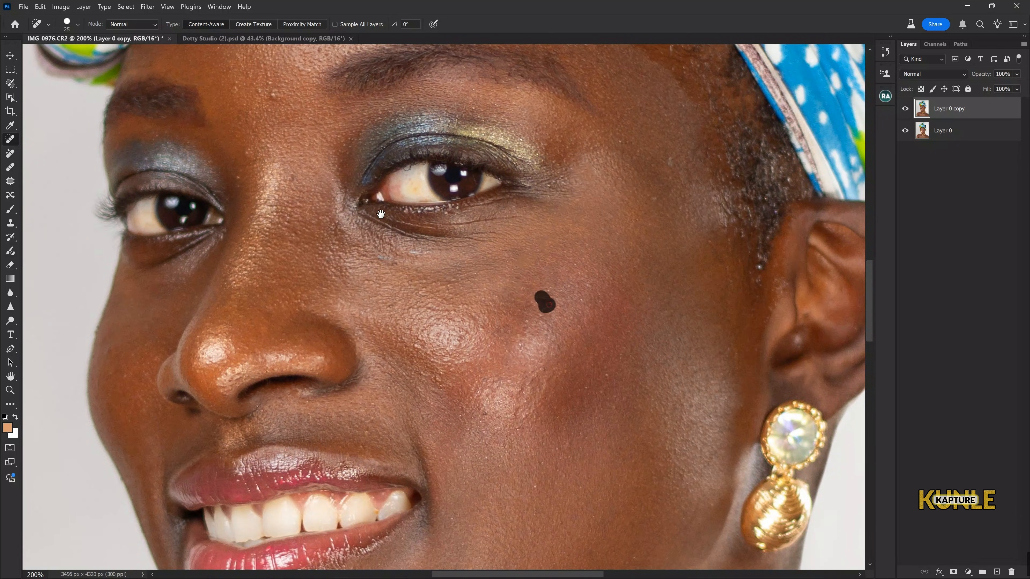
Remove the small blemishes between the brows and on the forehead with the Spot Healing Brush
left_click_drag(320, 141, 490, 363)
left_click(415, 312)
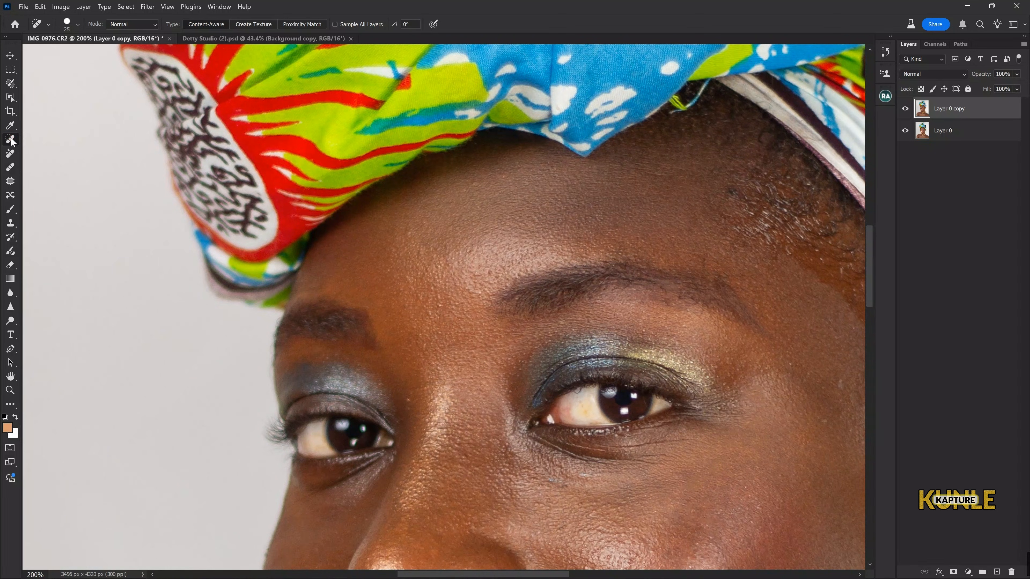
left_click(12, 151)
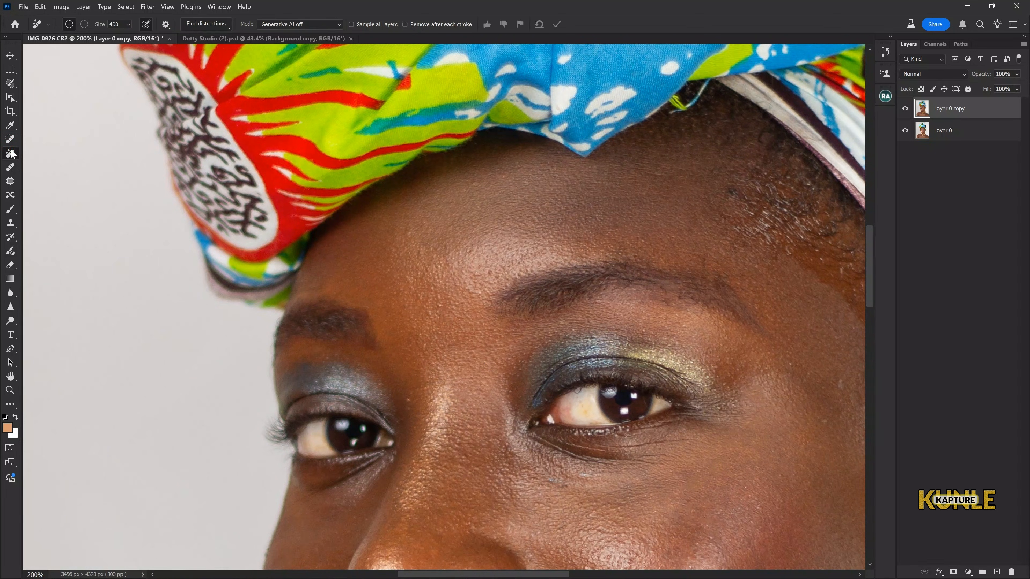
left_click(12, 170)
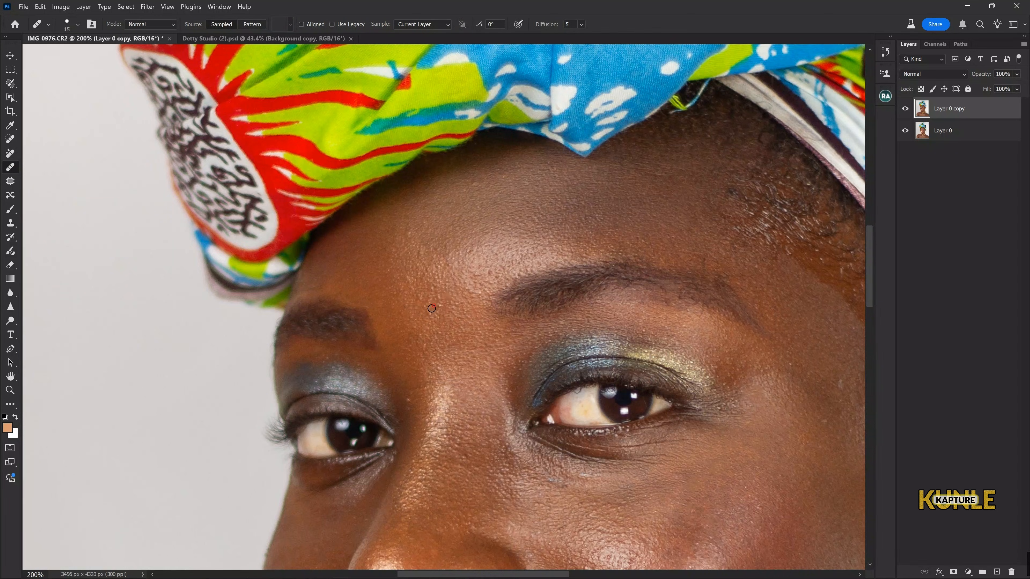
left_click(10, 139)
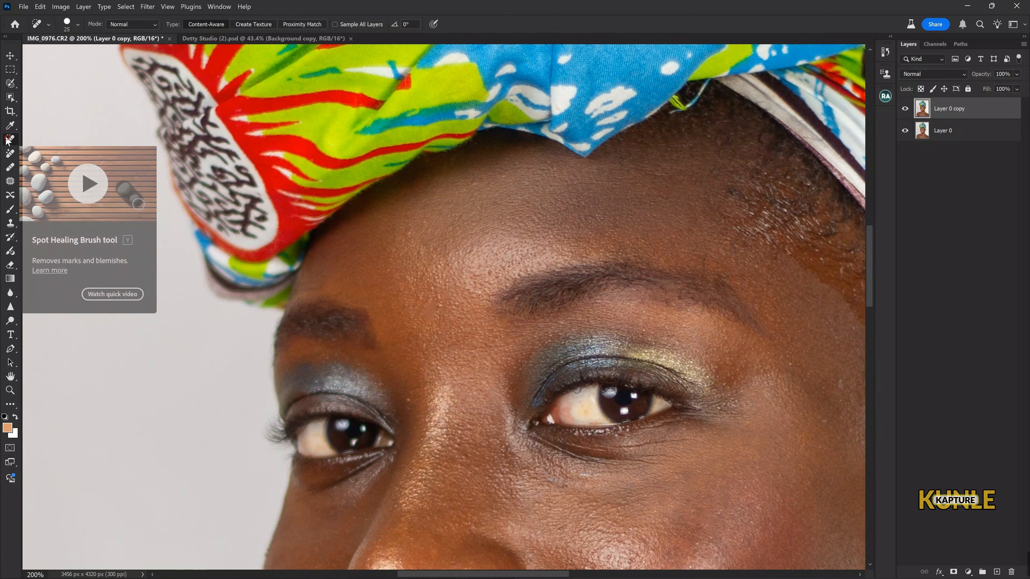
left_click(402, 233)
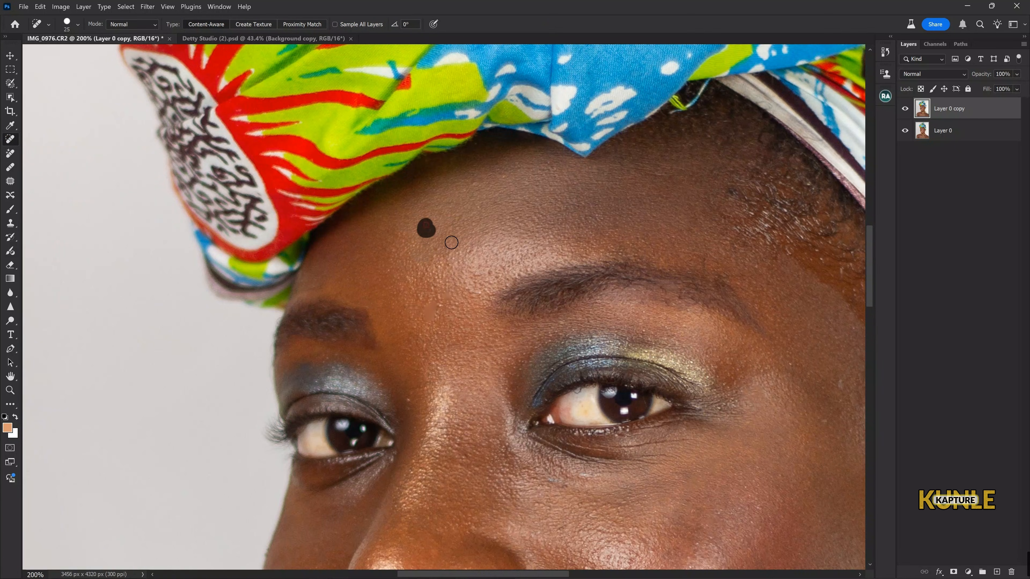
Heal the bumps and uneven marks on the chin with short Spot Healing Brush strokes at size 15
key("ctrl+minus")
mouse_move(470, 407)
left_mouse_down()
mouse_move(468, 162)
mouse_move(456, 149)
left_mouse_up()
key("ctrl+plus")
key("ctrl+plus")
left_click_drag(409, 376, 475, 218)
left_click(432, 283)
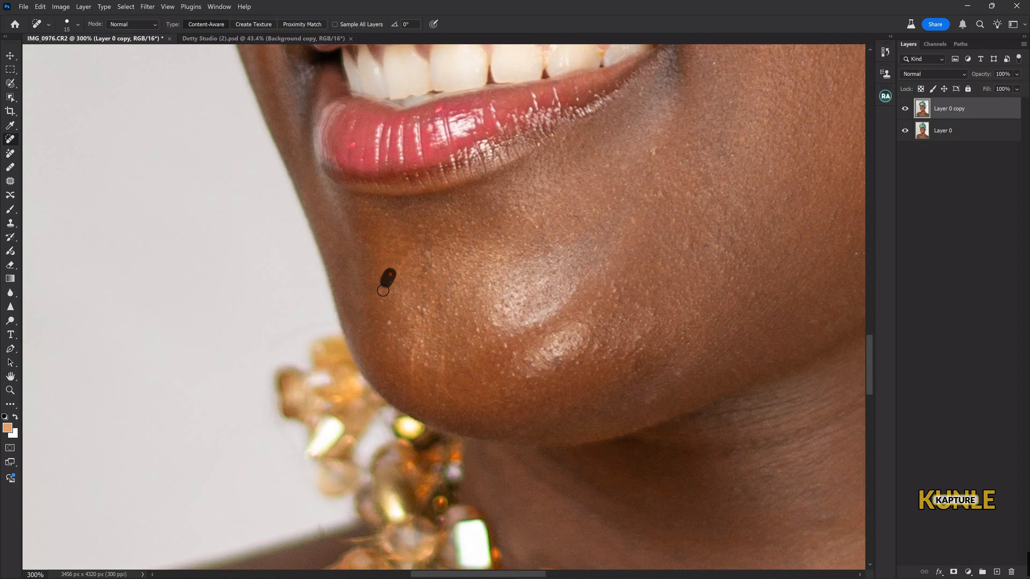
key("bracketright")
left_click_drag(409, 352, 412, 391)
left_click_drag(440, 356, 447, 393)
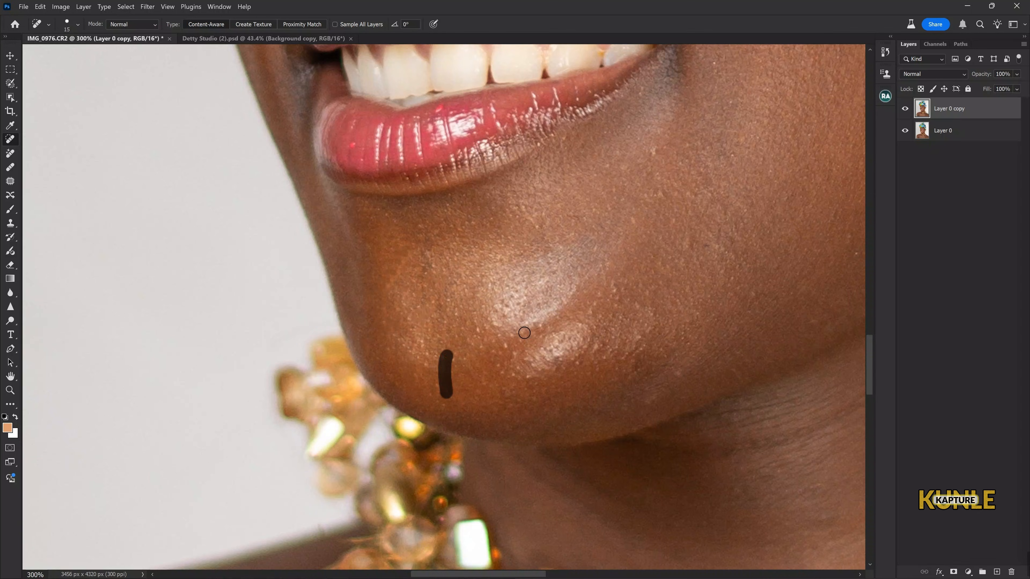
Heal the light spots on the shoulder to the left of the necklace with the Spot Healing Brush at size 45
key("ctrl+minus")
left_click_drag(563, 306, 468, 423)
mouse_move(581, 208)
left_mouse_down()
mouse_move(577, 356)
mouse_move(525, 398)
mouse_move(581, 202)
mouse_move(519, 269)
mouse_move(508, 299)
mouse_move(480, 287)
mouse_move(459, 328)
left_mouse_up()
left_click_drag(375, 448, 457, 306)
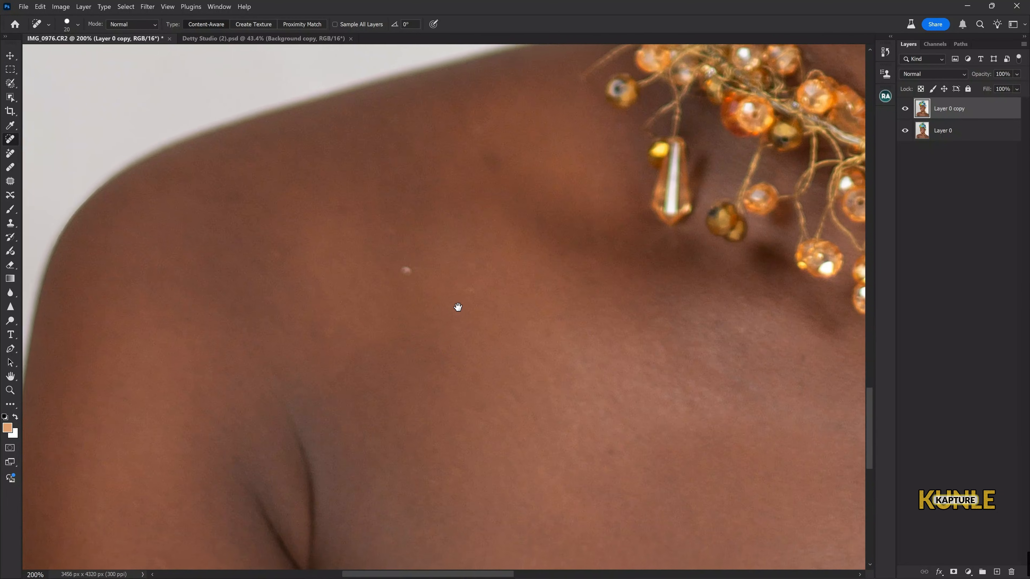
key("ctrl+minus")
key("bracketright")
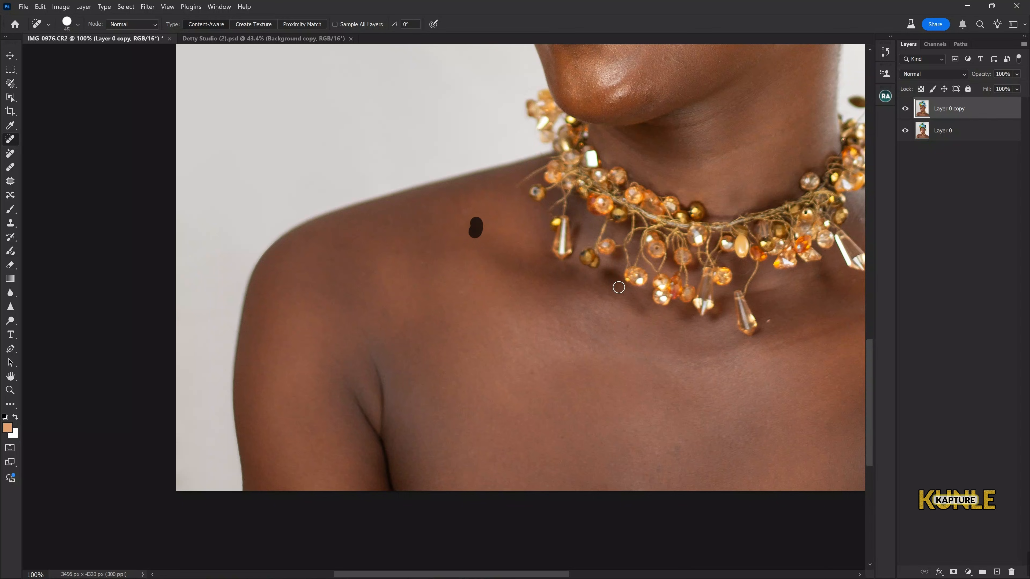
Remove the spots below the necklace and on the shoulder and arm in the image's right half, enlarging the healing brush to size 60
left_click_drag(618, 288, 368, 224)
key("bracketright")
left_click_drag(577, 254, 490, 288)
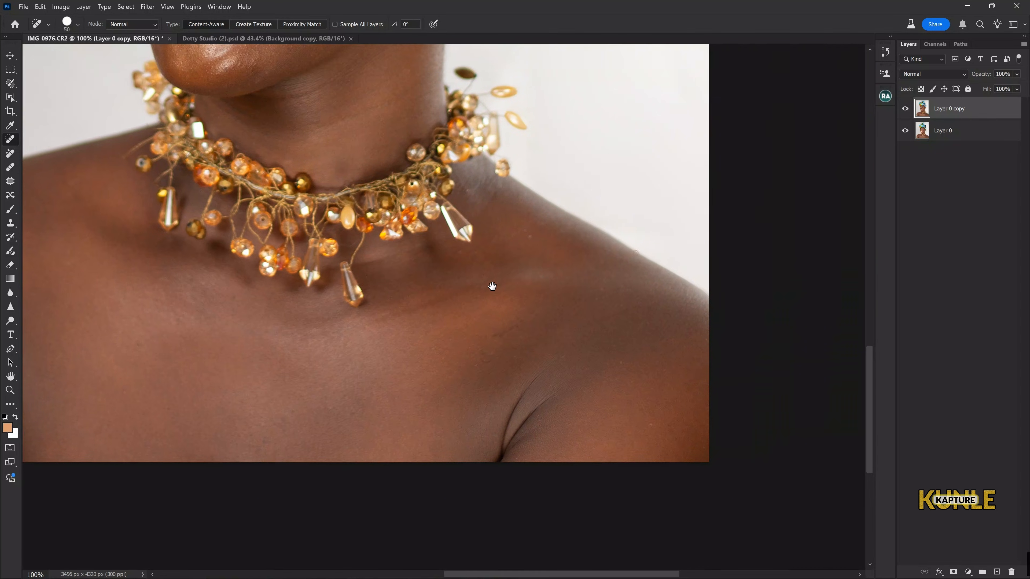
key("bracketright")
left_click_drag(512, 327, 491, 353)
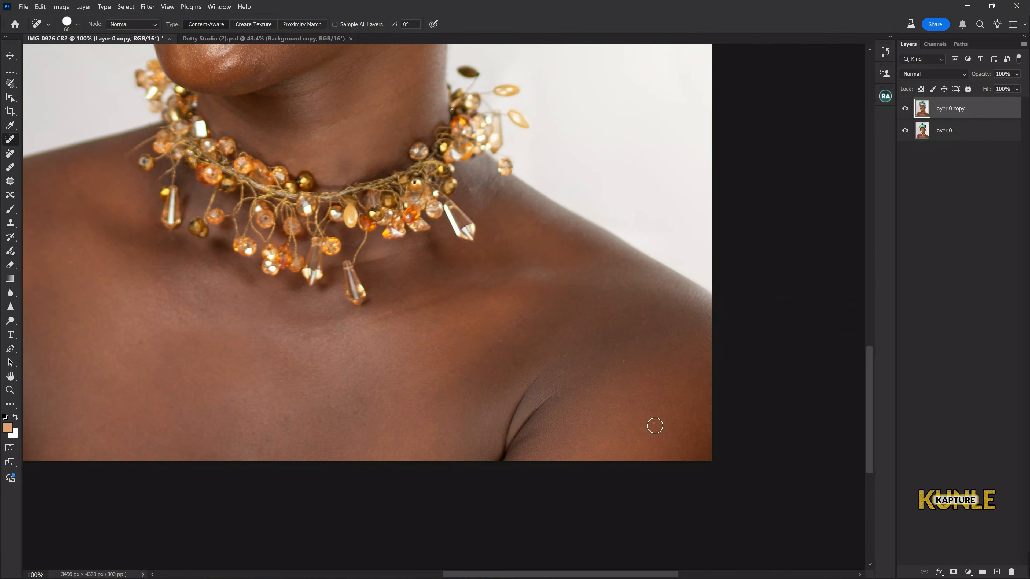
left_click_drag(656, 424, 649, 438)
Clean the stray hairs and rough spots along the temple hairline and forehead with the Spot Healing Brush at sizes 45 to 50
left_click_drag(324, 162, 448, 458)
left_click_drag(351, 142, 417, 373)
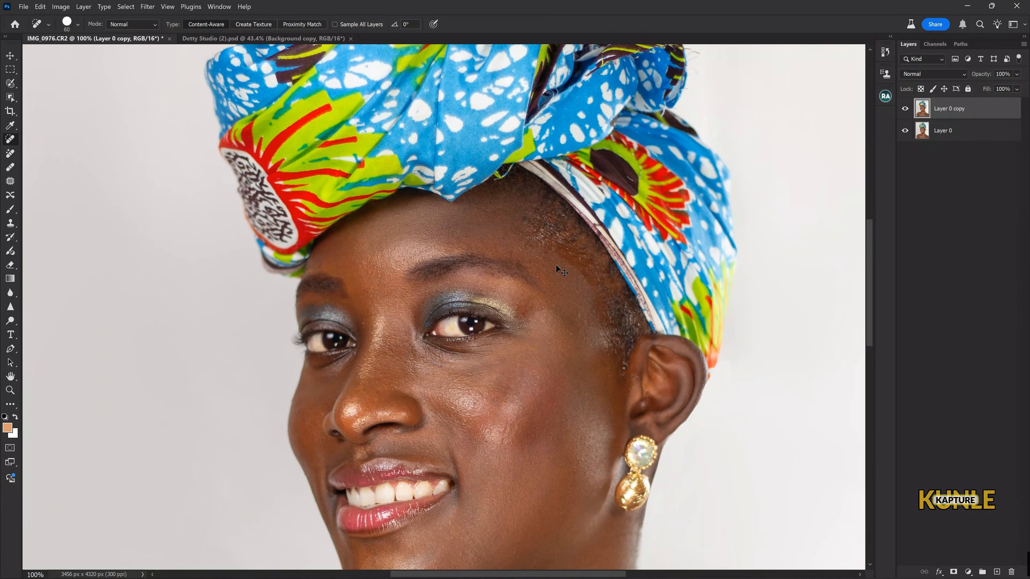
key("ctrl+plus")
left_click_drag(588, 238, 525, 356)
left_click_drag(547, 257, 546, 250)
key("bracketleft")
key("bracketleft")
left_click(551, 282)
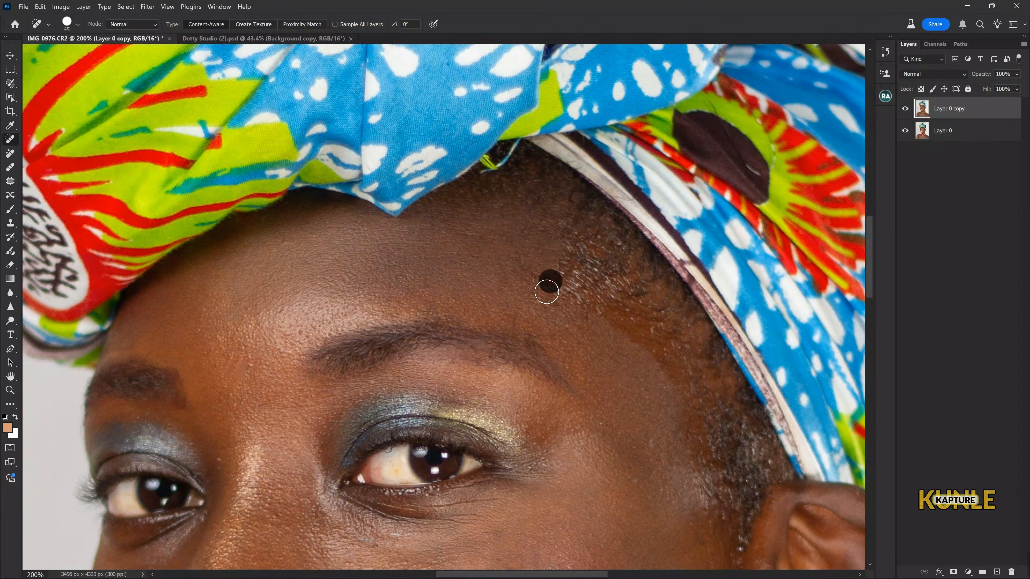
left_click(576, 317)
left_click(567, 280)
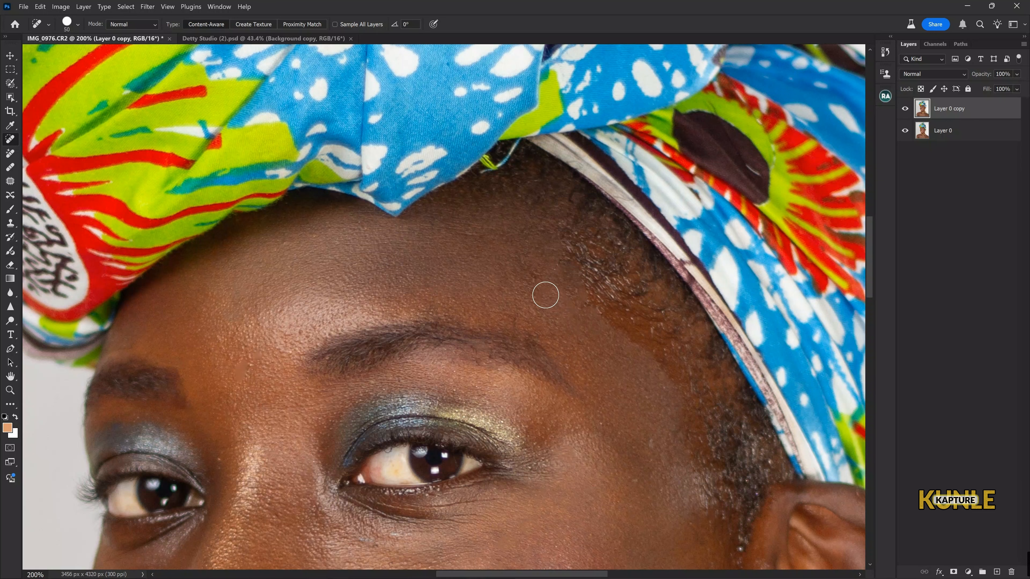
left_click(520, 274)
left_click(538, 279)
left_click(299, 329)
key("ctrl+0")
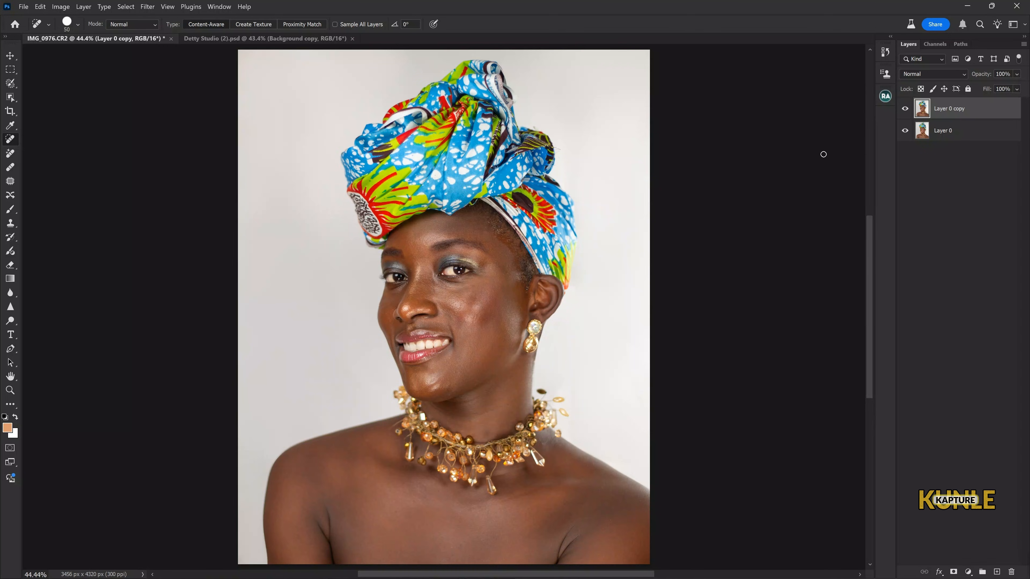
Show the Actions list, collapse the One click by kunle kapture set and select the KUNLE KAPTURE ACTIONS set
left_click(219, 7)
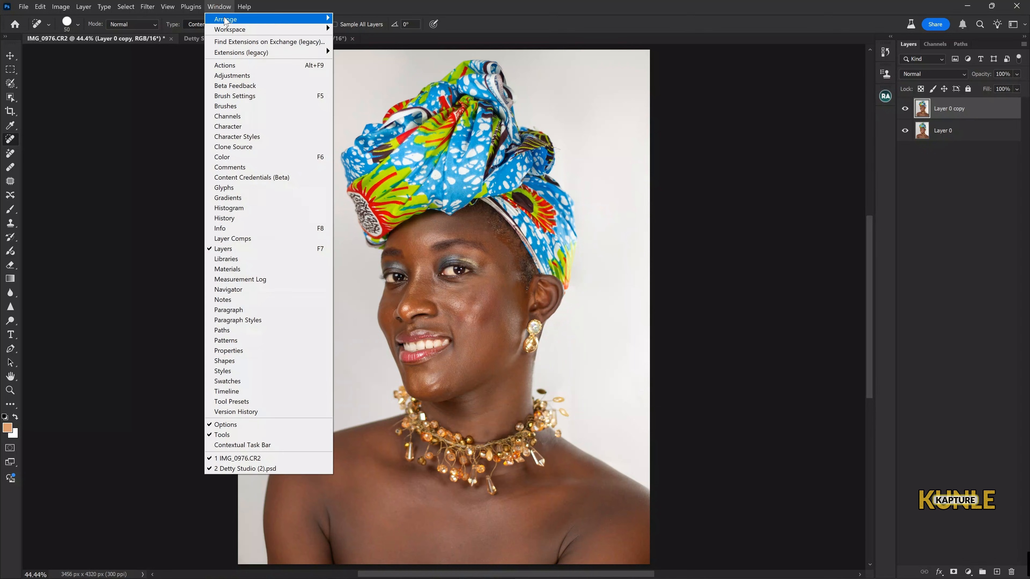
left_click(249, 67)
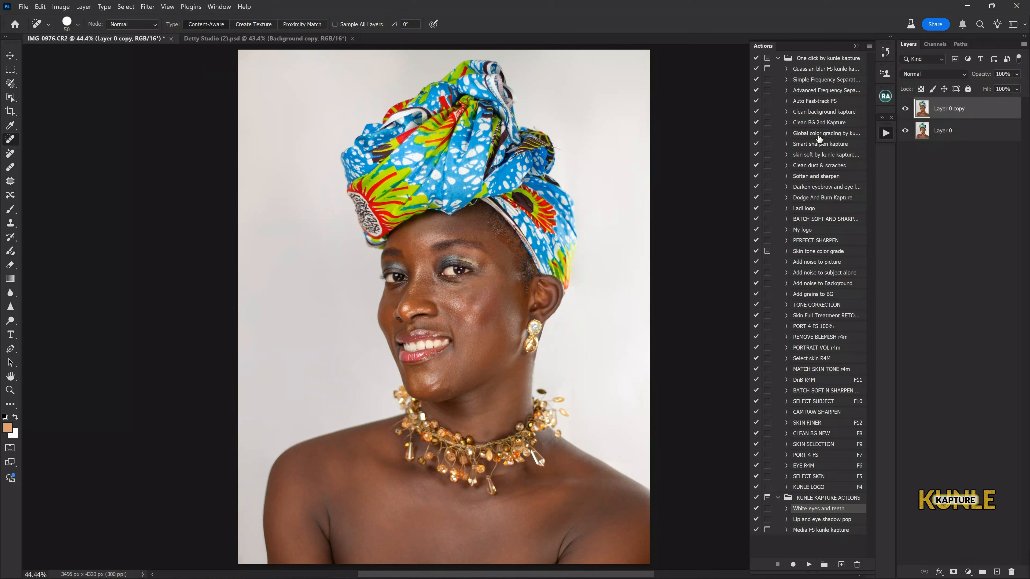
left_click(778, 58)
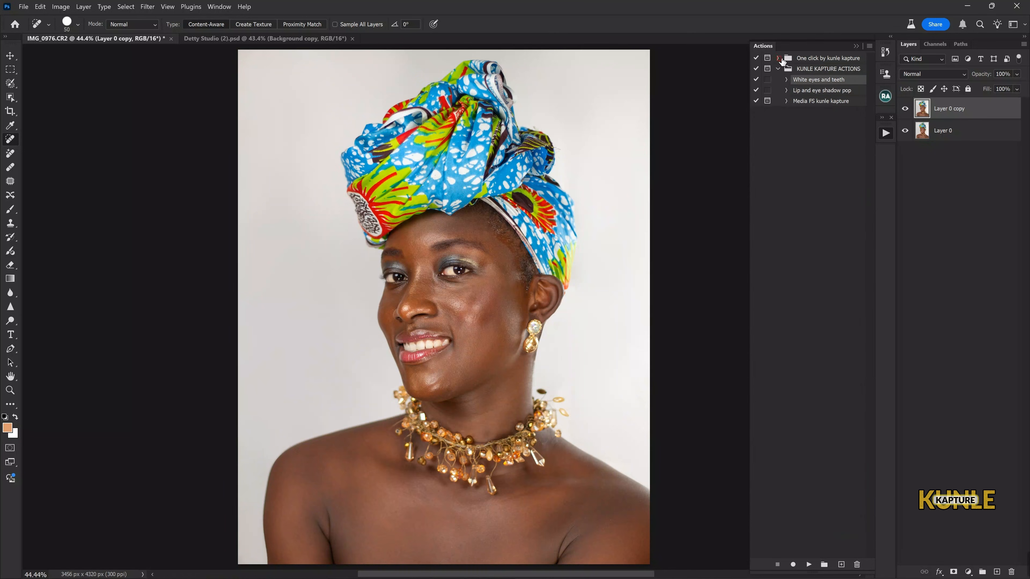
left_click(818, 70)
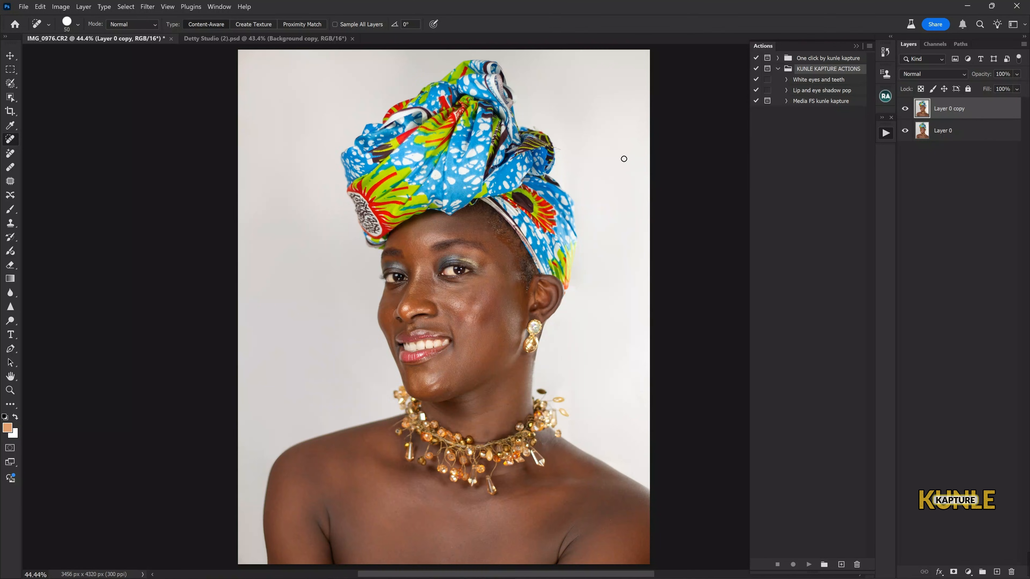
Run the Media FS kunle kapture frequency separation action with a Median radius of 5 pixels
left_click(787, 101)
left_click(786, 101)
left_click(817, 103)
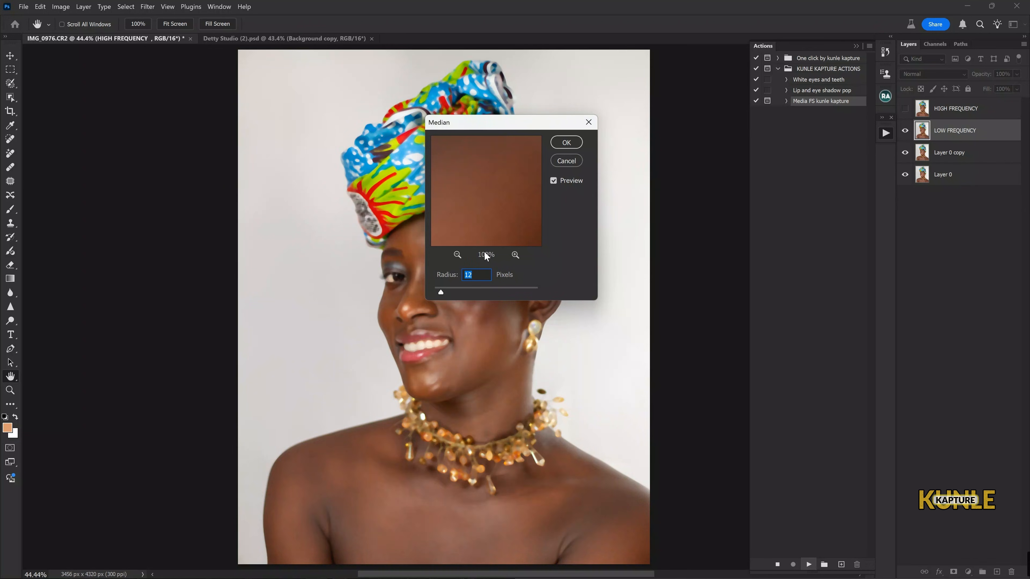
type("5")
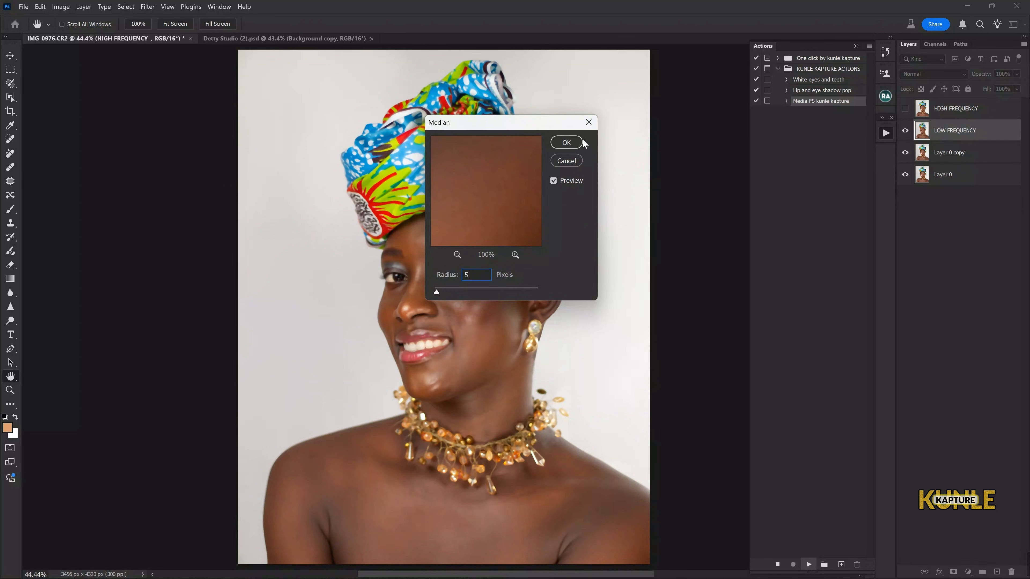
left_click(572, 145)
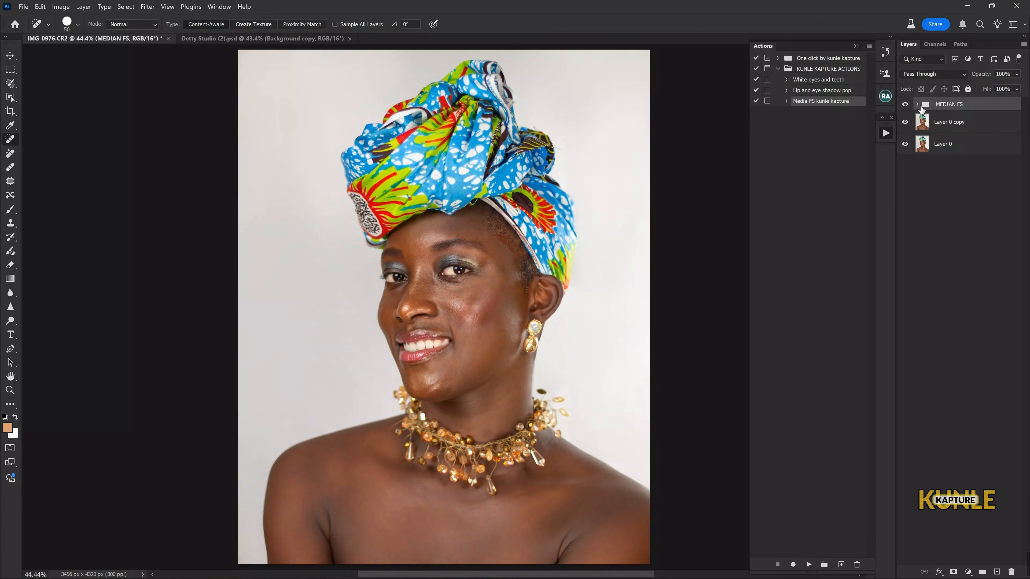
Expand the MEDIAN FS group, select the SKIN TONE CORRECTION layer and activate the Brush tool with 4% flow
left_click(918, 105)
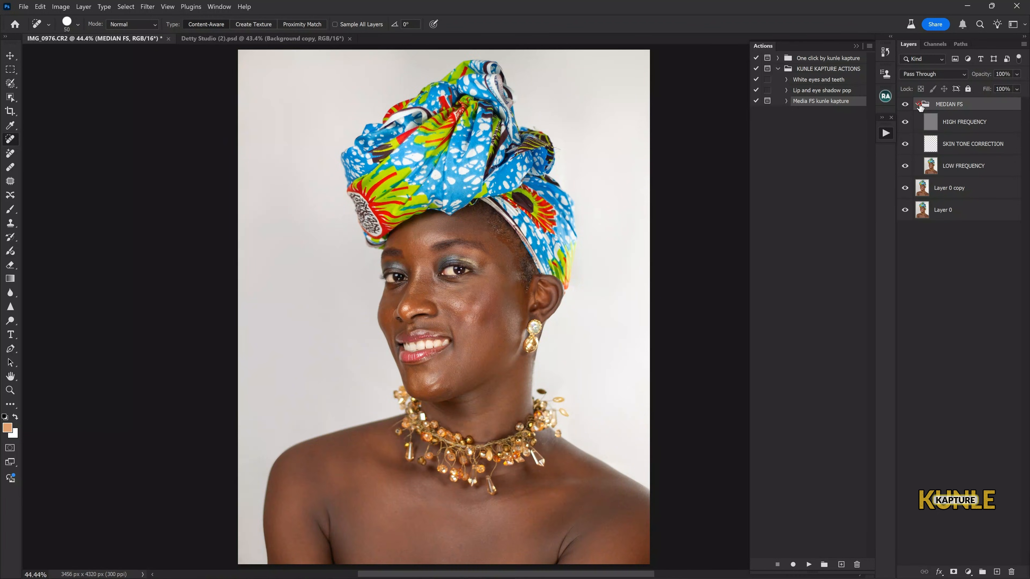
left_click(964, 145)
left_click(10, 208)
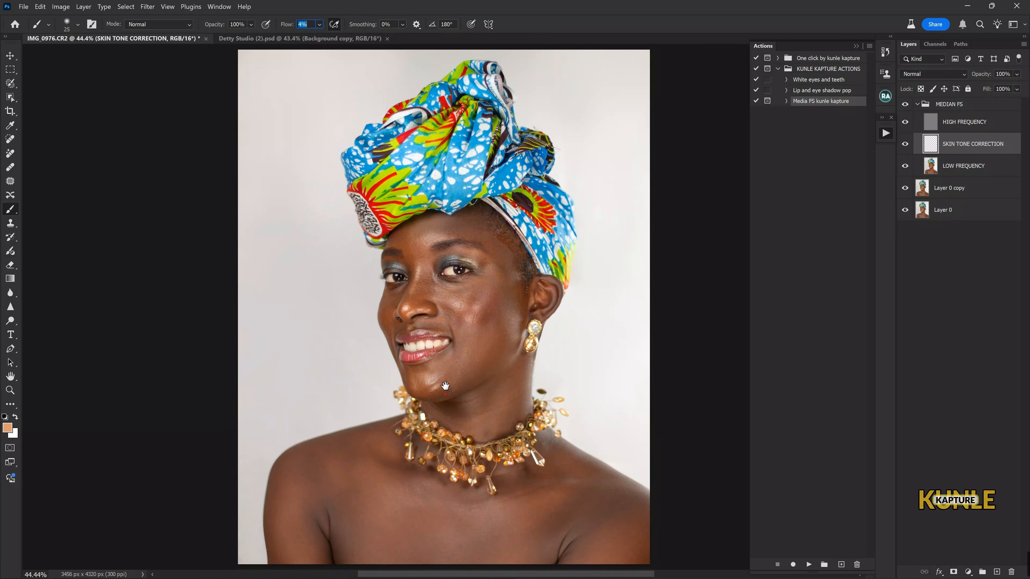
Sample the skin tone below the collarbone and paint it softly over the nearby chest and shoulder with the brush at size 400
left_click_drag(445, 387, 457, 257)
key("ctrl+plus")
key("ctrl+plus")
left_click_drag(534, 171, 424, 478)
key("ctrl+minus")
left_click_drag(470, 341, 486, 204)
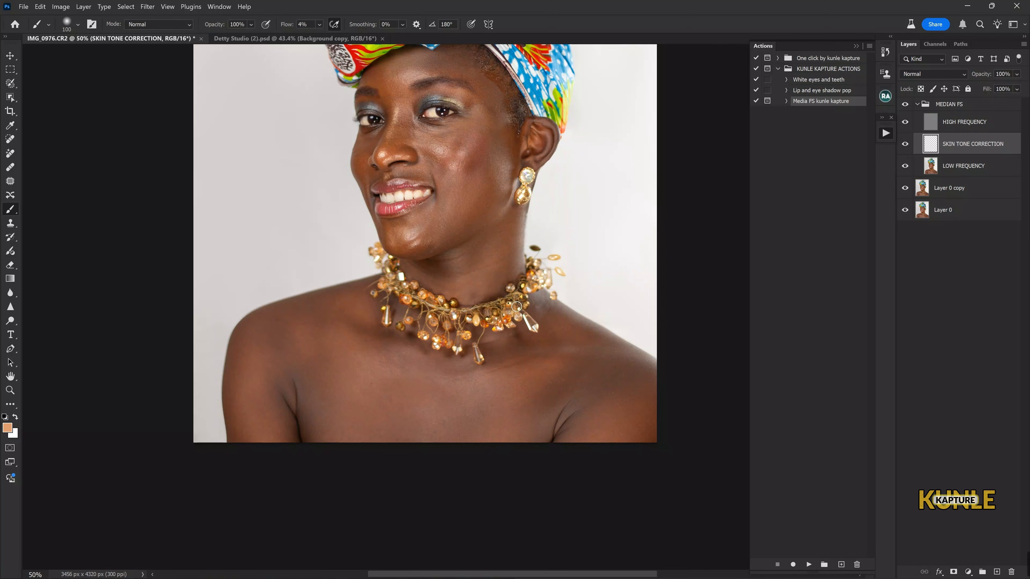
key("bracketright")
left_click(537, 375, "alt")
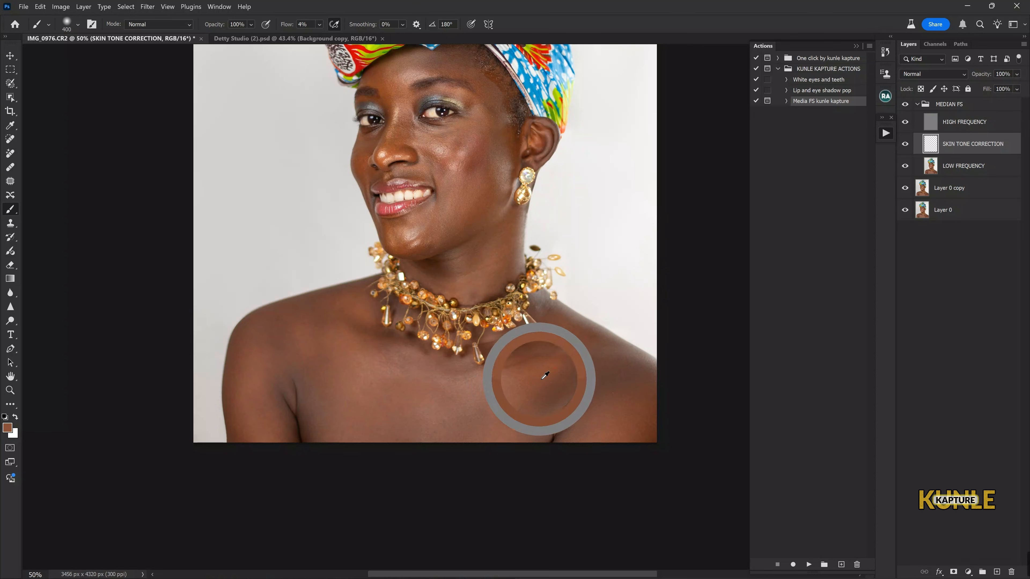
key("bracketright")
key("bracketright")
key("bracketright")
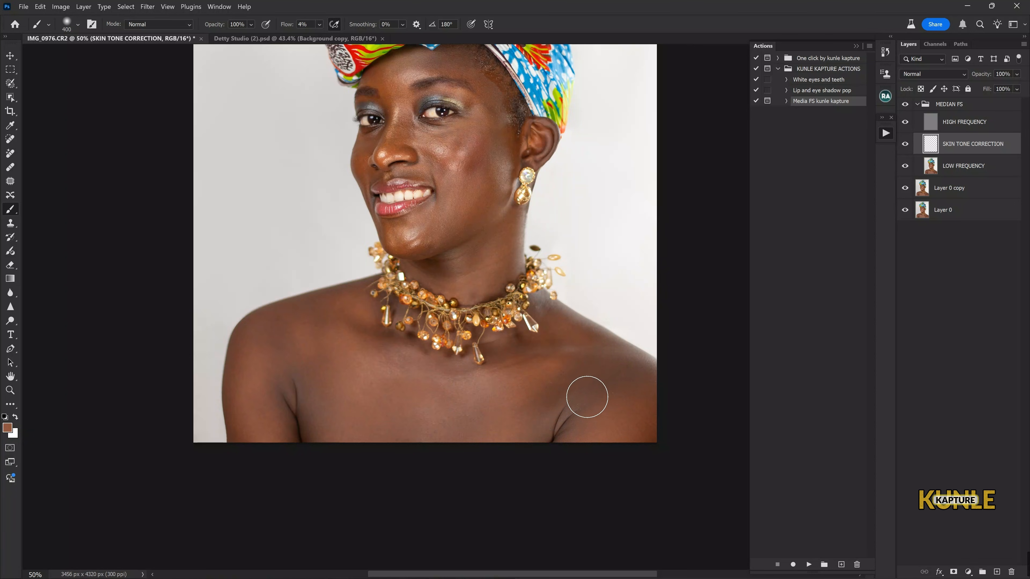
Resample nearby skin tones and paint them softly over the shoulder and lower chest with the brush at size 500
key("bracketleft")
key("bracketleft")
key("bracketleft")
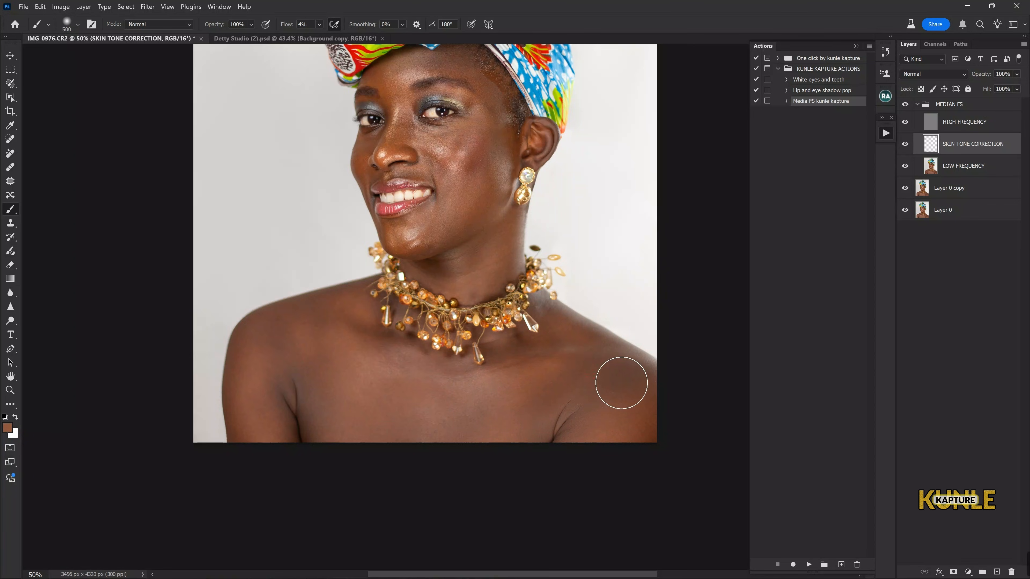
key("bracketright")
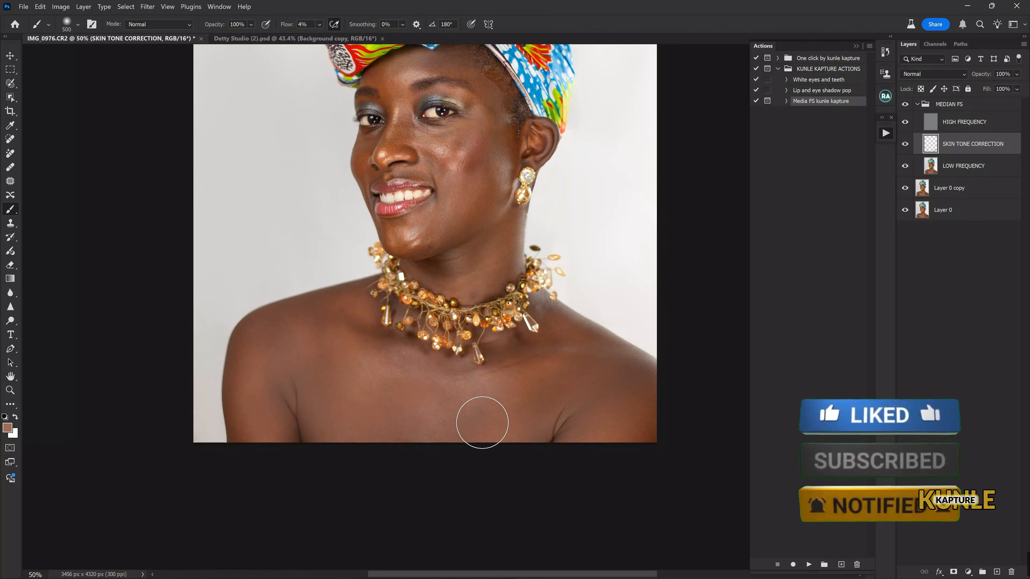
key("bracketleft")
key("bracketright")
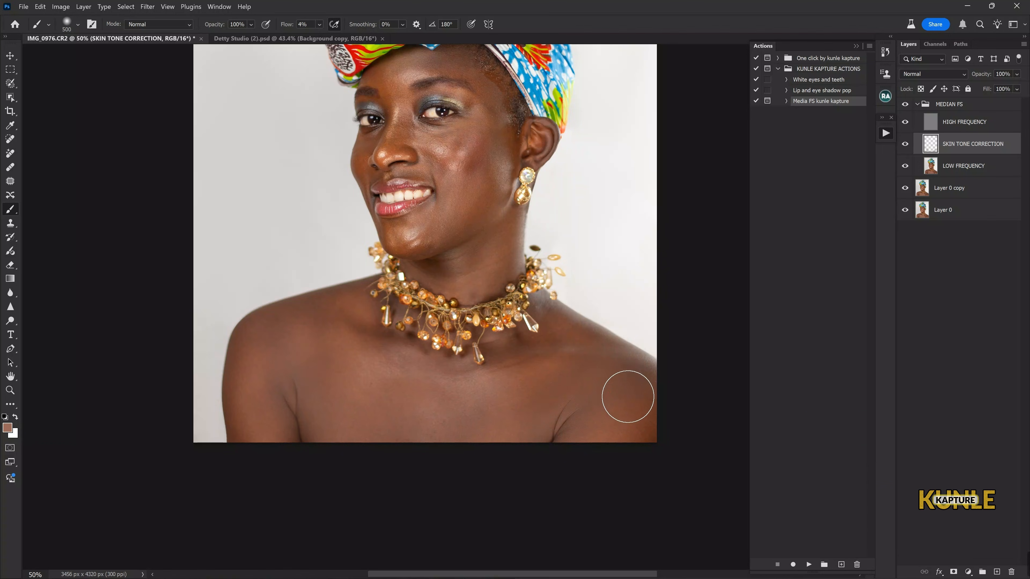
Sample the neck's skin tone and paint it softly over the neck and chin with the brush at size 250
left_click_drag(485, 317, 517, 416)
key("ctrl+plus")
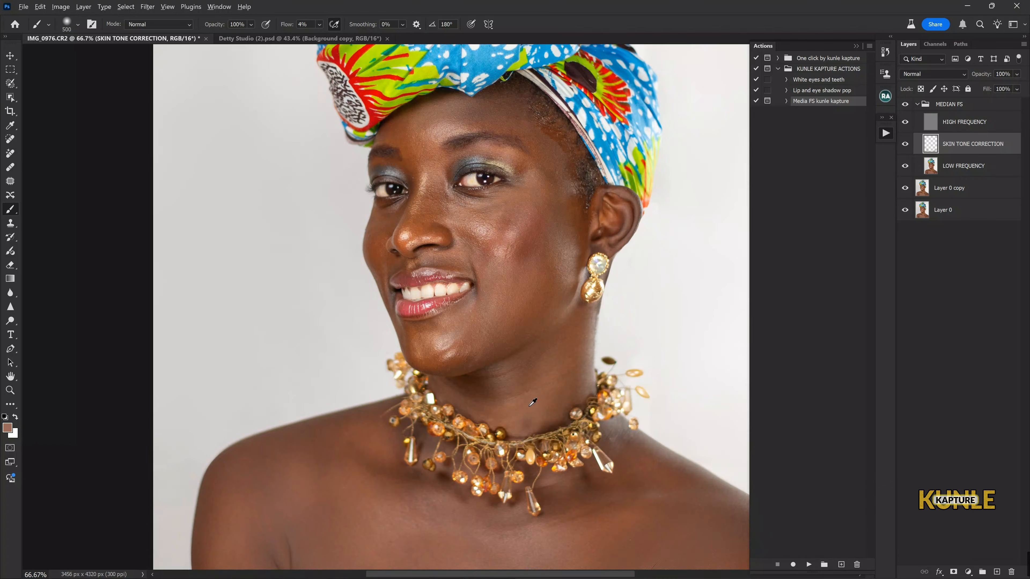
key("bracketleft")
key("bracketleft")
mouse_move(471, 391)
left_mouse_down()
mouse_move(527, 353)
mouse_move(503, 378)
mouse_move(550, 400)
mouse_move(581, 351)
mouse_move(569, 370)
mouse_move(579, 328)
mouse_move(528, 380)
mouse_move(486, 393)
left_mouse_up()
left_click_drag(537, 282, 539, 344)
key("bracketleft")
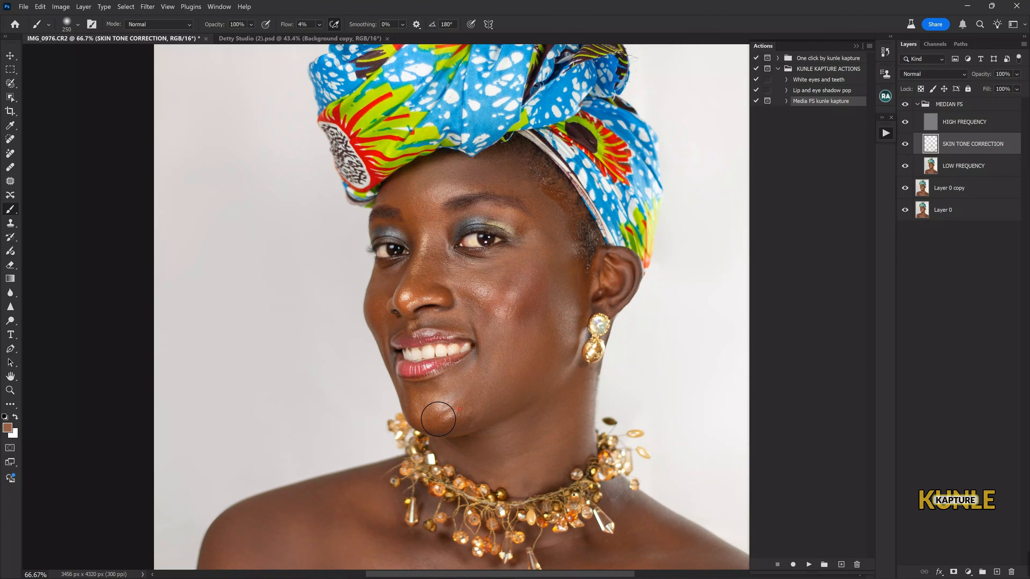
Continue the soft tone painting on the chest below the collarbone with the brush at size 500
mouse_move(440, 473)
left_mouse_down()
mouse_move(527, 219)
mouse_move(518, 212)
left_mouse_up()
key("bracketright")
key("bracketright")
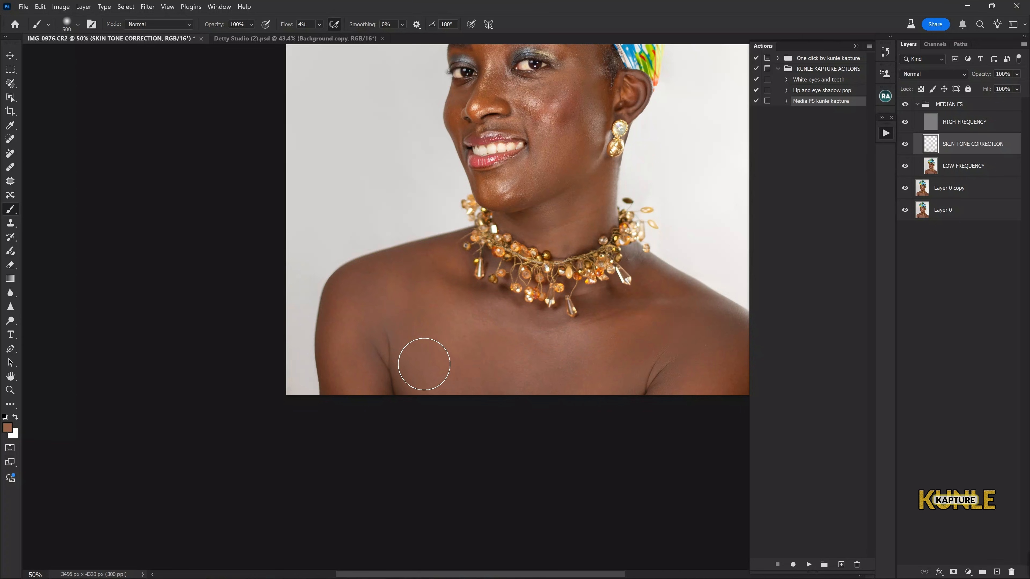
Toggle the SKIN TONE CORRECTION layer's visibility to compare the whole portrait with and without the correction
key("ctrl+0")
key("ctrl+minus")
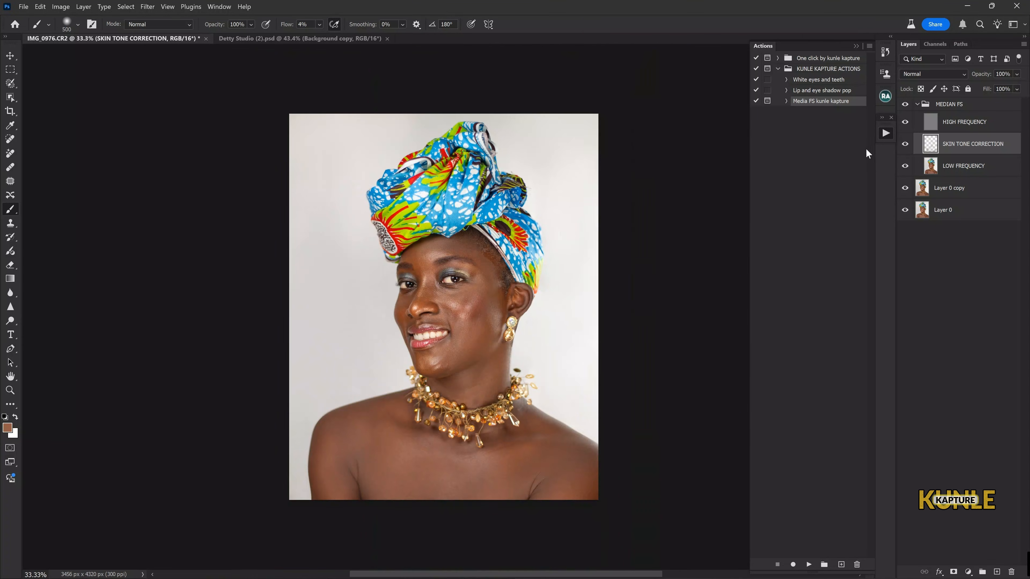
left_click(903, 147)
key("ctrl+0")
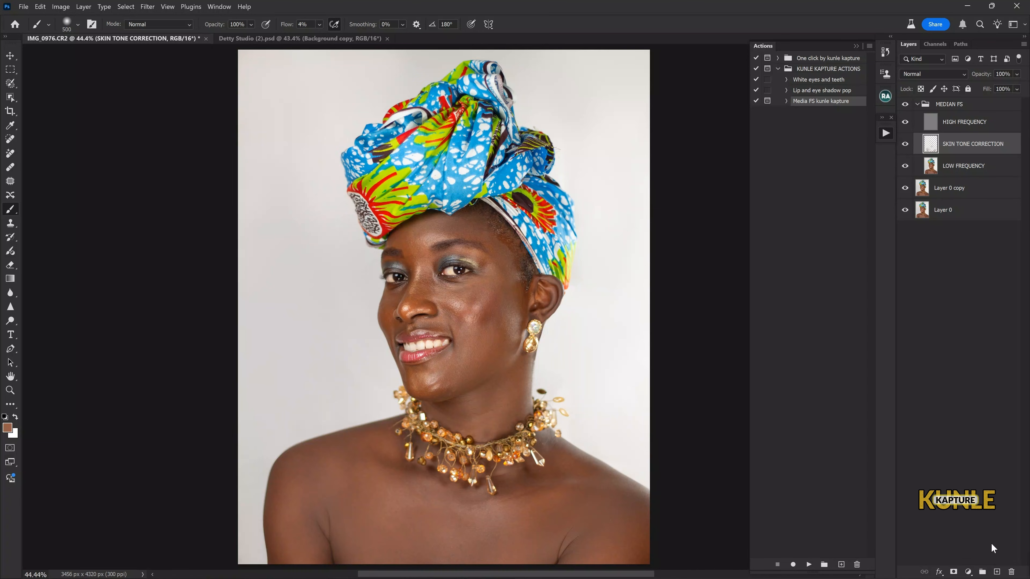
Add a new layer named mixer above SKIN TONE CORRECTION and activate the Mixer Brush tool
left_click(998, 572)
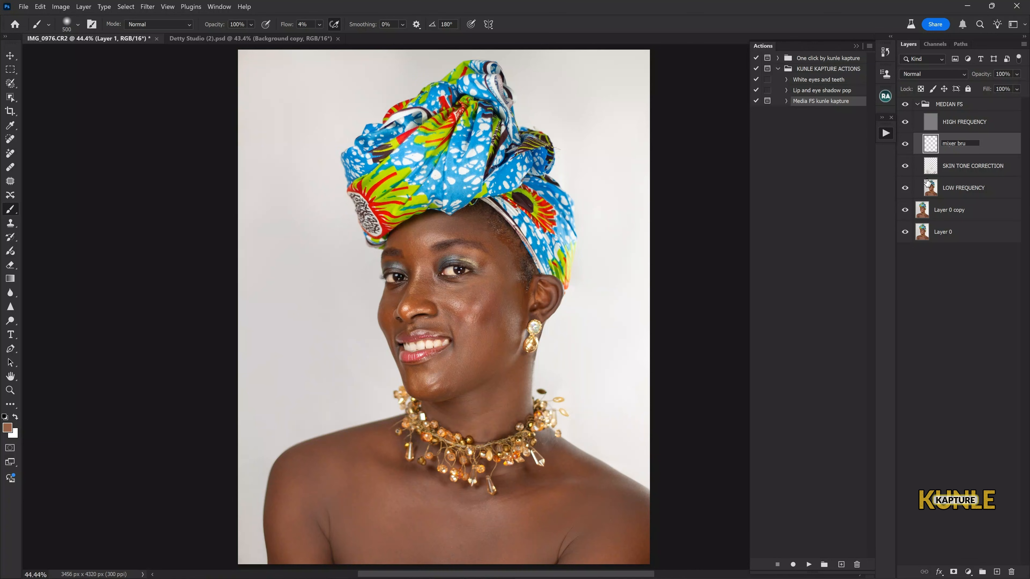
key("Return")
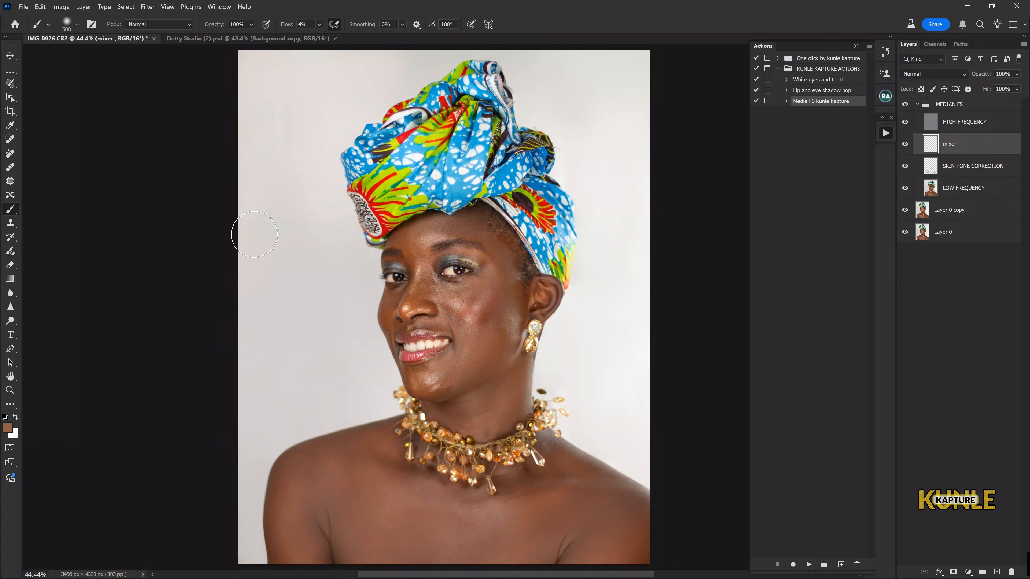
left_click(11, 407)
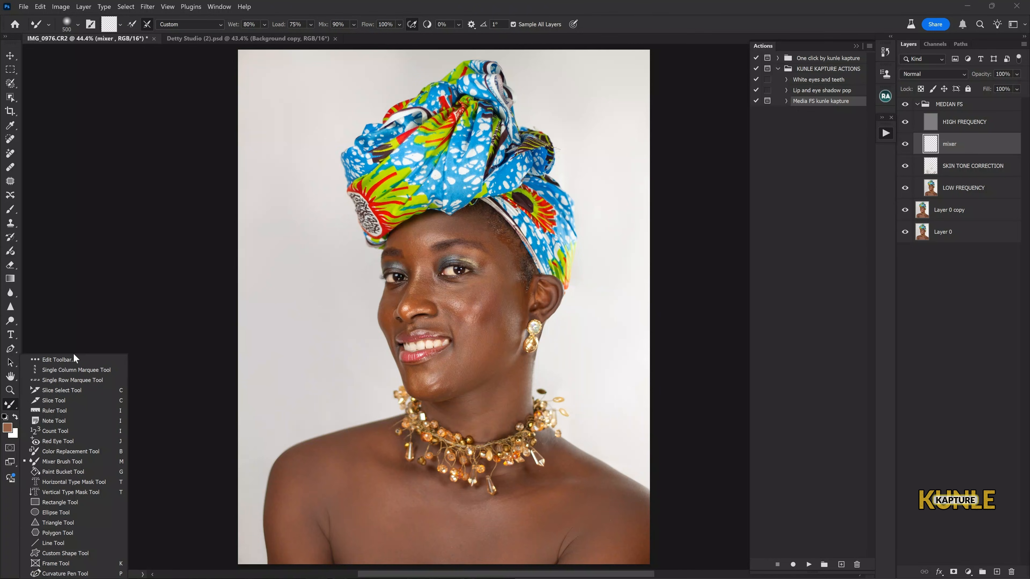
left_click(282, 277)
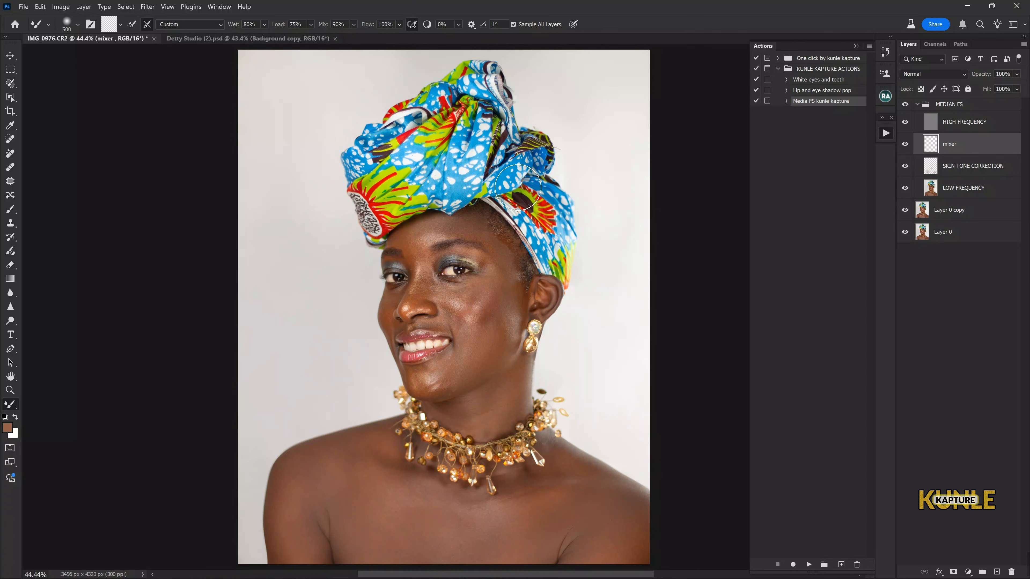
Hide the HIGH FREQUENCY layer and blend the temple skin beside the hairline with a reduced Mixer Brush
key("ctrl+1")
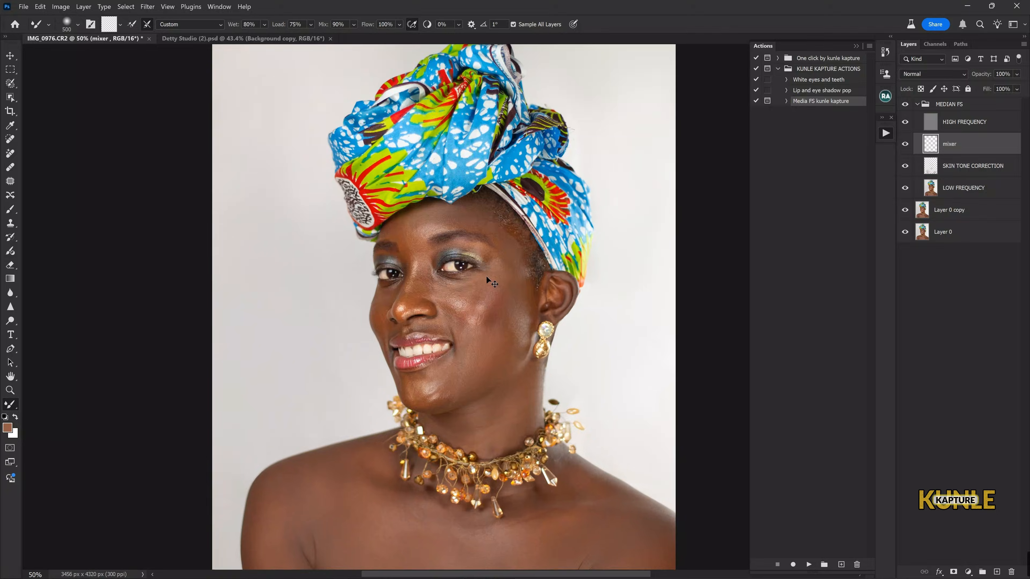
key("ctrl+plus")
left_click_drag(632, 174, 450, 352)
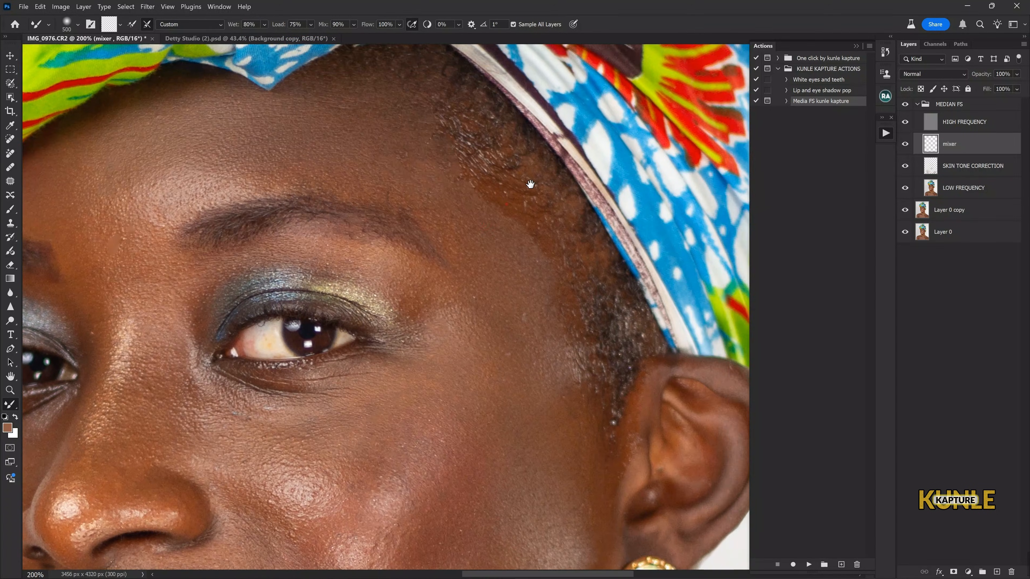
left_click_drag(528, 184, 549, 163)
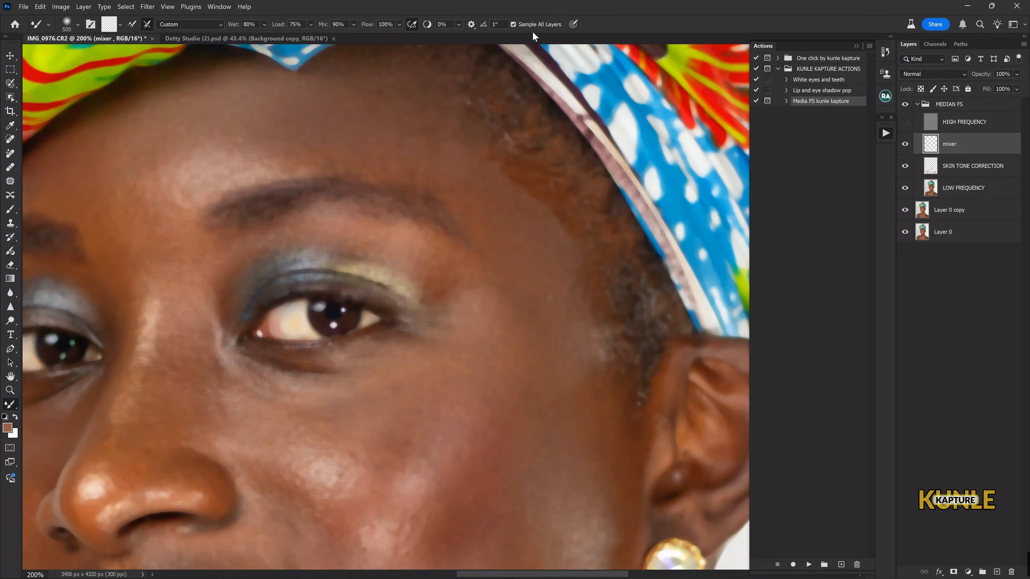
key("bracketleft")
key("bracketleft")
key("bracketleft")
key("bracketleft")
key("bracketleft")
left_click_drag(510, 204, 537, 224)
Blend the forehead skin between the headwrap and the eyebrows with the Mixer Brush at size 250
key("bracketright")
key("ctrl+minus")
key("bracketright")
key("bracketright")
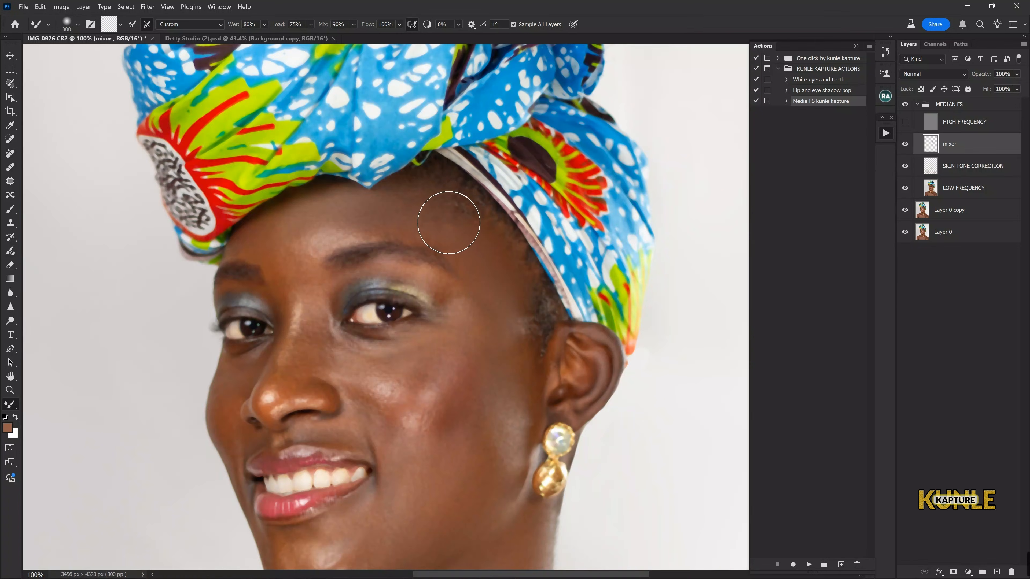
key("bracketleft")
left_click(300, 240, "alt")
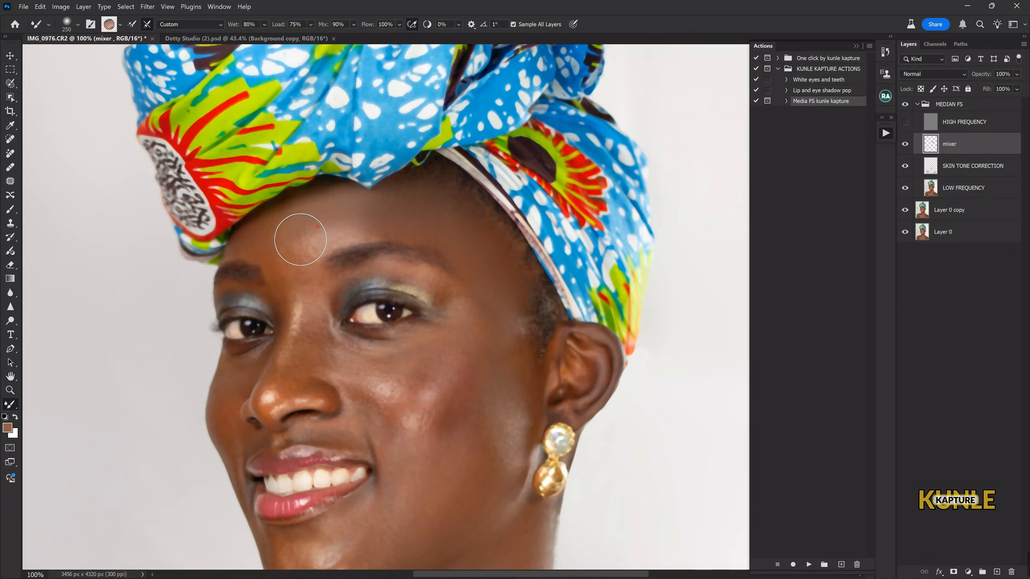
mouse_move(301, 239)
left_mouse_down()
mouse_move(248, 247)
mouse_move(296, 259)
mouse_move(296, 272)
mouse_move(319, 229)
mouse_move(389, 217)
mouse_move(455, 230)
left_mouse_up()
key("bracketleft")
key("bracketleft")
key("bracketright")
key("bracketright")
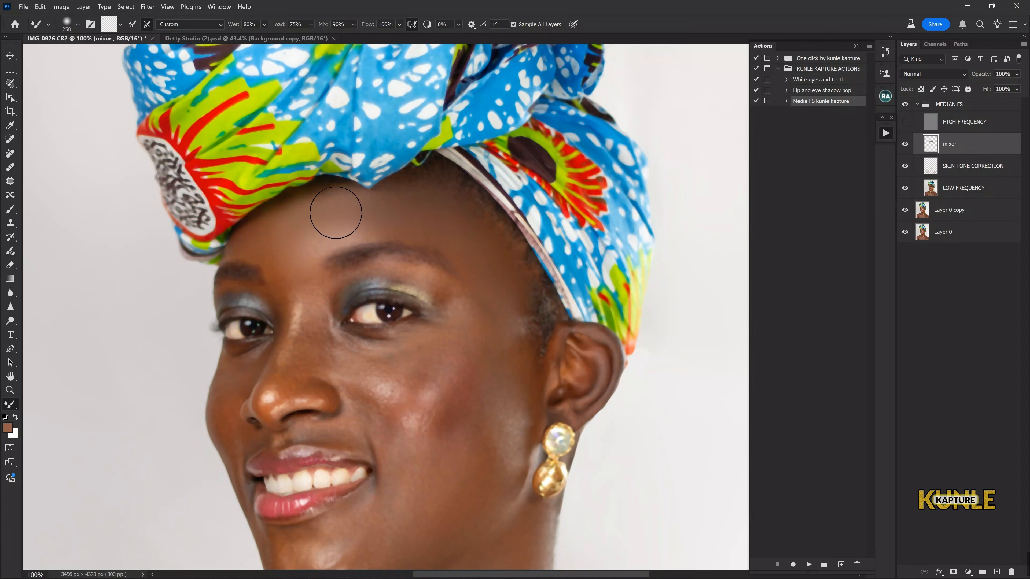
mouse_move(369, 214)
left_mouse_down()
mouse_move(416, 214)
mouse_move(463, 239)
left_mouse_up()
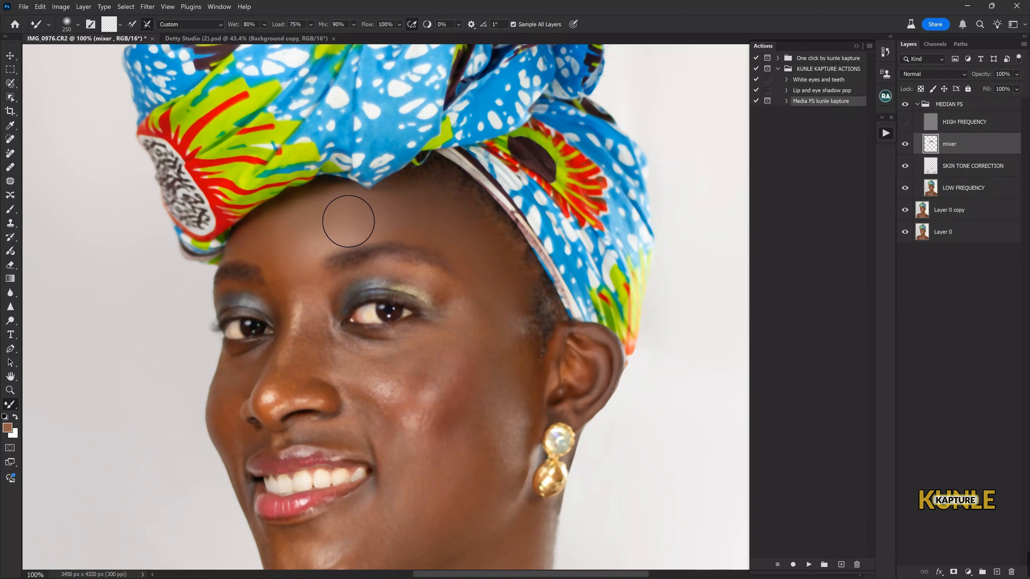
Smooth the lower forehead and the area between the eyebrows with the Mixer Brush, varying its size from 175 to 250
key("bracketleft")
mouse_move(349, 219)
left_mouse_down()
mouse_move(375, 219)
mouse_move(364, 216)
left_mouse_up()
mouse_move(356, 320)
left_mouse_down()
mouse_move(437, 271)
mouse_move(414, 297)
mouse_move(458, 276)
mouse_move(428, 255)
left_mouse_up()
key("bracketleft")
key("bracketright")
left_click_drag(395, 313, 431, 241)
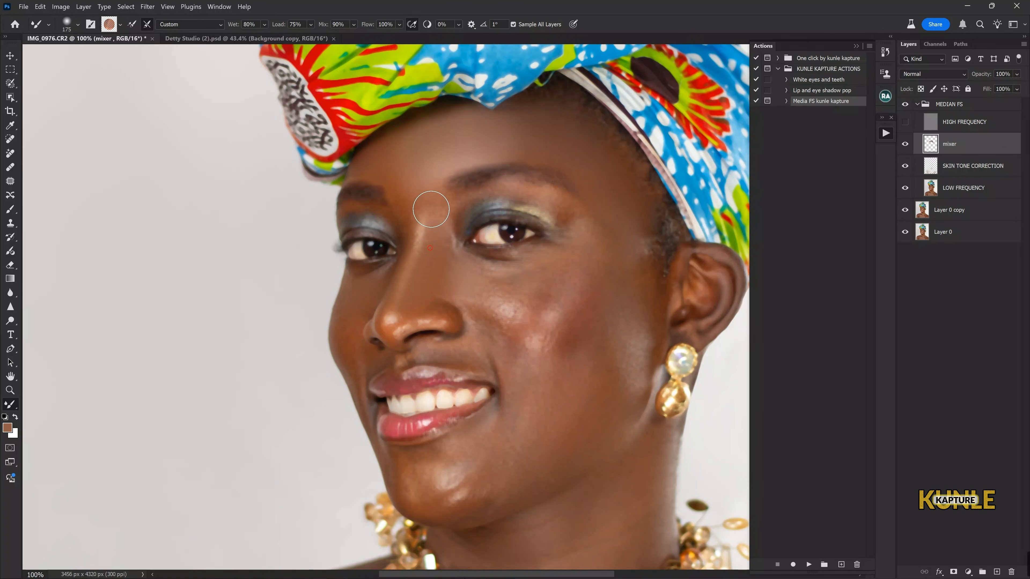
key("bracketright")
mouse_move(423, 194)
left_mouse_down()
mouse_move(406, 152)
mouse_move(416, 184)
mouse_move(414, 172)
mouse_move(489, 145)
mouse_move(415, 145)
mouse_move(443, 132)
mouse_move(540, 133)
mouse_move(453, 144)
mouse_move(417, 170)
left_mouse_up()
key("bracketright")
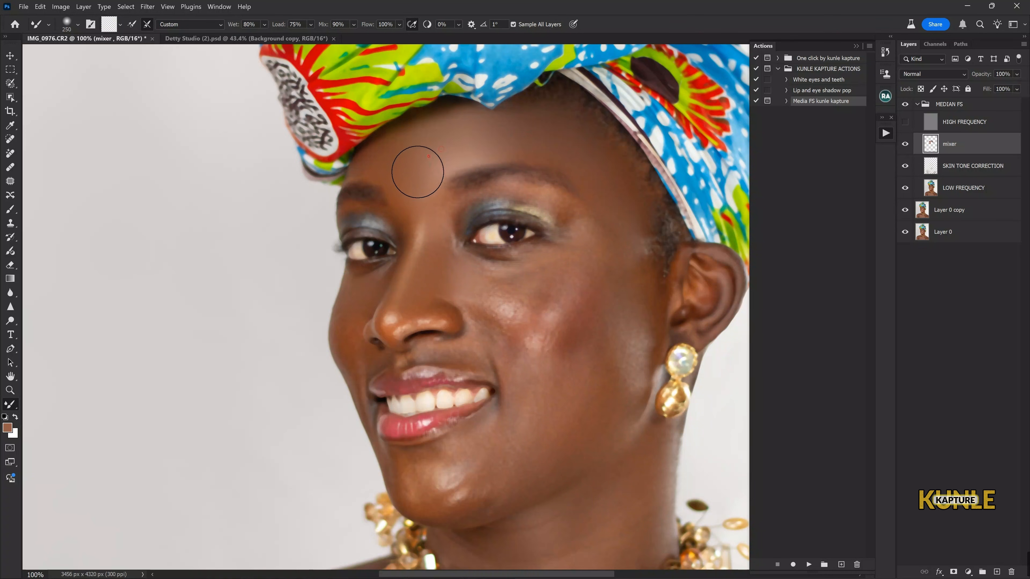
Blend the outer cheek, jaw and chin highlight with the Mixer Brush at size 250
key("space")
left_click_drag(570, 286, 516, 254)
left_click_drag(568, 205, 563, 341)
key("bracketright")
key("bracketleft")
mouse_move(410, 449)
left_mouse_down()
mouse_move(362, 465)
mouse_move(359, 449)
mouse_move(368, 465)
mouse_move(402, 455)
mouse_move(410, 466)
mouse_move(452, 439)
mouse_move(428, 461)
mouse_move(462, 408)
mouse_move(413, 436)
mouse_move(367, 430)
mouse_move(374, 452)
mouse_move(393, 458)
mouse_move(363, 455)
mouse_move(362, 464)
mouse_move(448, 440)
mouse_move(490, 374)
mouse_move(481, 413)
mouse_move(497, 400)
mouse_move(517, 329)
left_mouse_up()
key("bracketleft")
key("bracketleft")
key("bracketright")
key("bracketright")
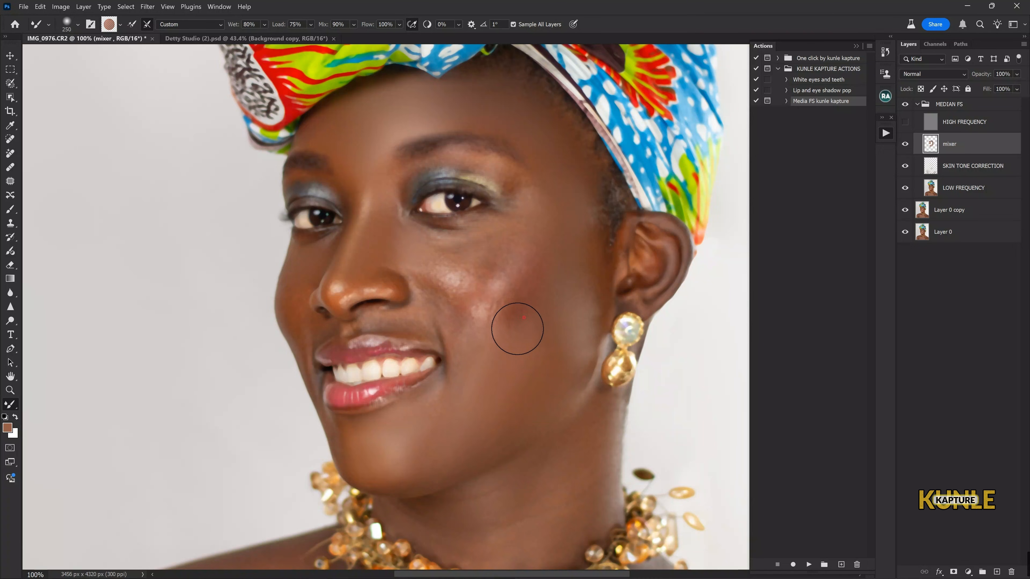
Even out the reddish patch on the outer cheek using an enlarged Mixer Brush
key("bracketright")
key("bracketright")
mouse_move(529, 292)
left_mouse_down()
mouse_move(532, 257)
mouse_move(515, 280)
left_mouse_up()
key("bracketleft")
key("bracketleft")
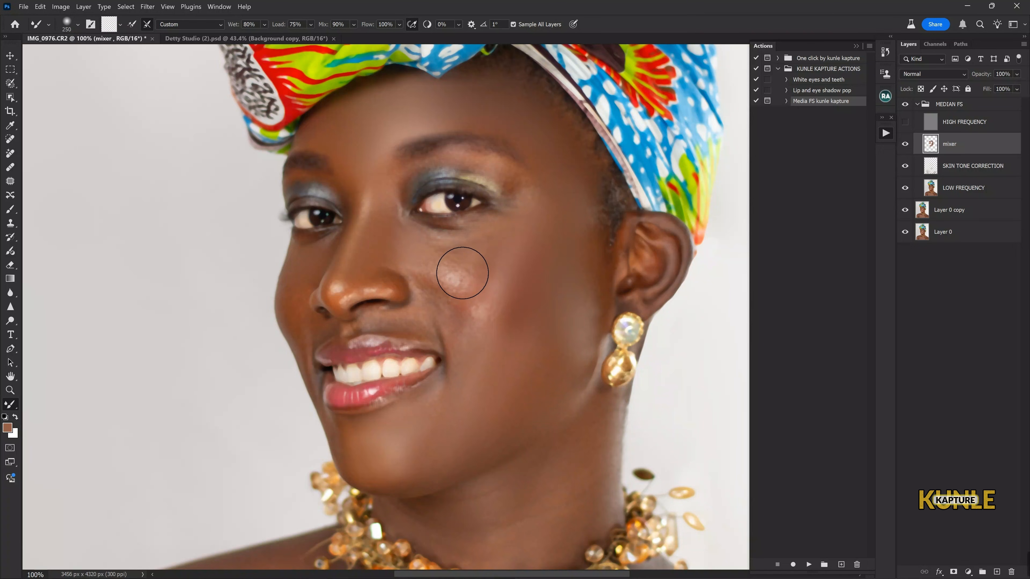
Soften the shiny highlights on the cheek beside the nose with the Mixer Brush at sizes between 100 and 200
key("bracketleft")
left_click_drag(457, 260, 503, 234)
key("bracketleft")
key("bracketleft")
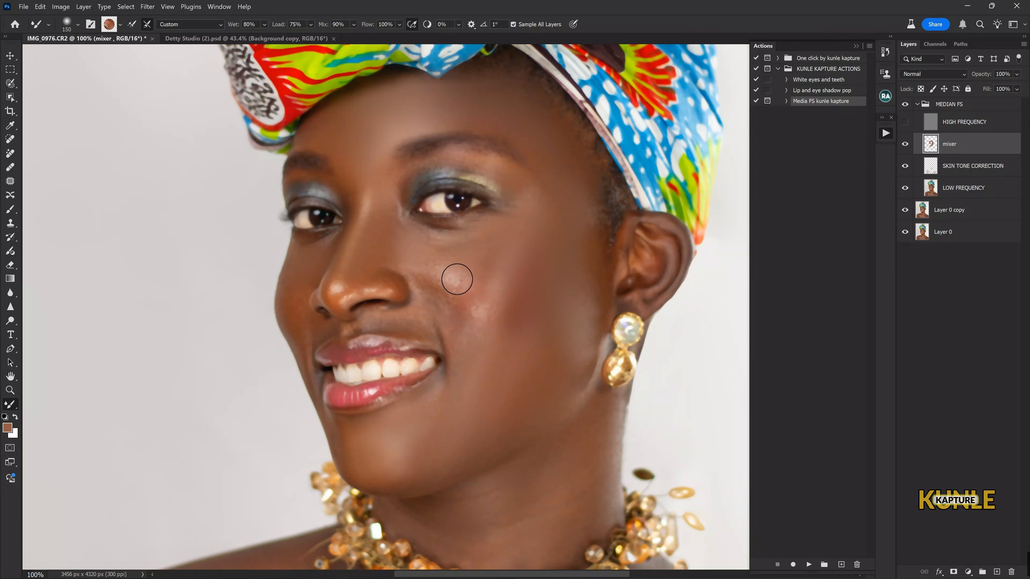
key("bracketleft")
key("bracketleft")
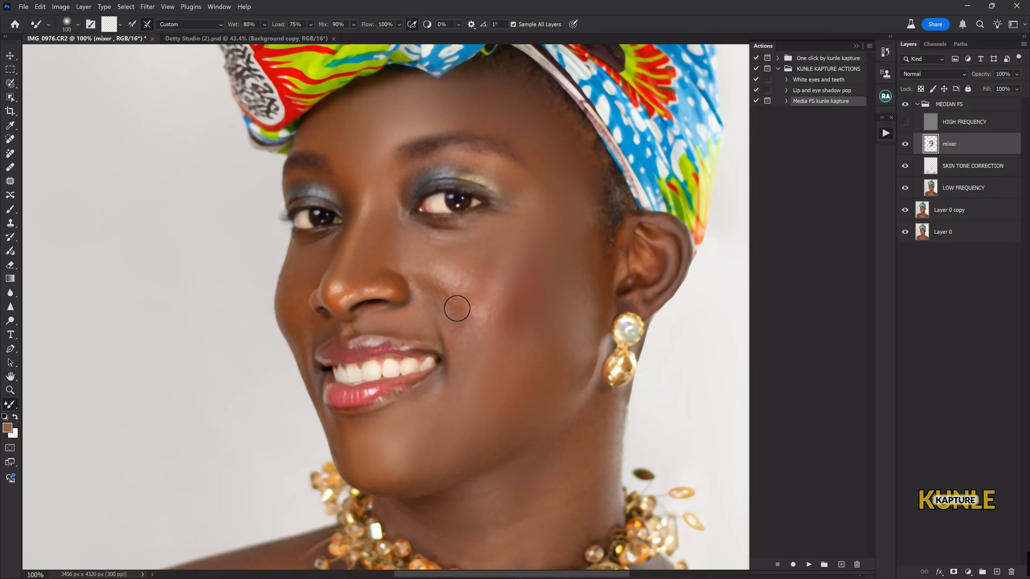
key("bracketright")
key("bracketright")
key("bracketright")
key("bracketright")
mouse_move(472, 310)
left_mouse_down()
mouse_move(455, 274)
mouse_move(437, 270)
mouse_move(442, 255)
mouse_move(494, 259)
mouse_move(485, 251)
mouse_move(469, 288)
mouse_move(436, 268)
left_mouse_up()
key("bracketleft")
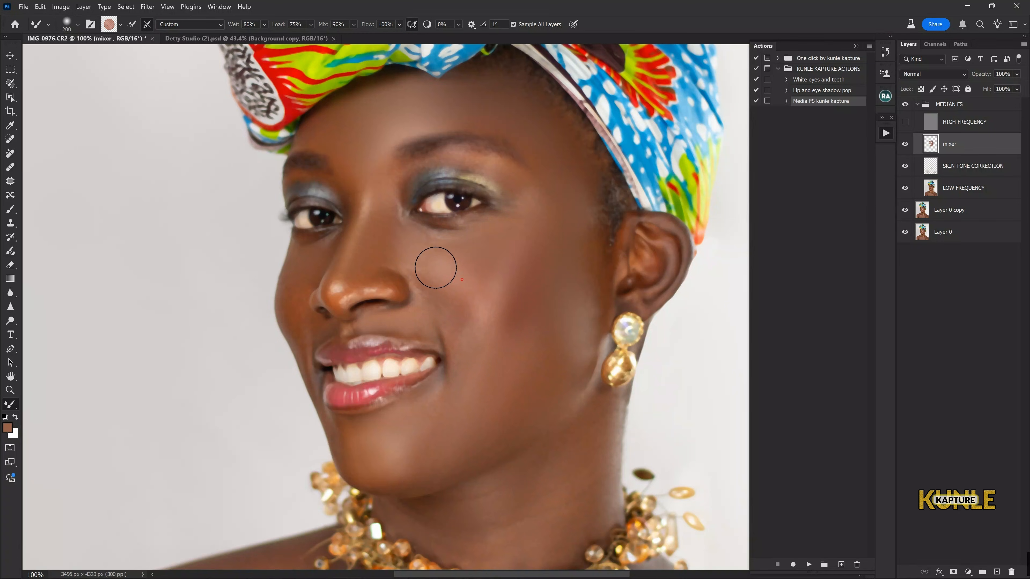
Refine the skin beside the nose and on the inner cheek with the Mixer Brush at size 175
key("bracketleft")
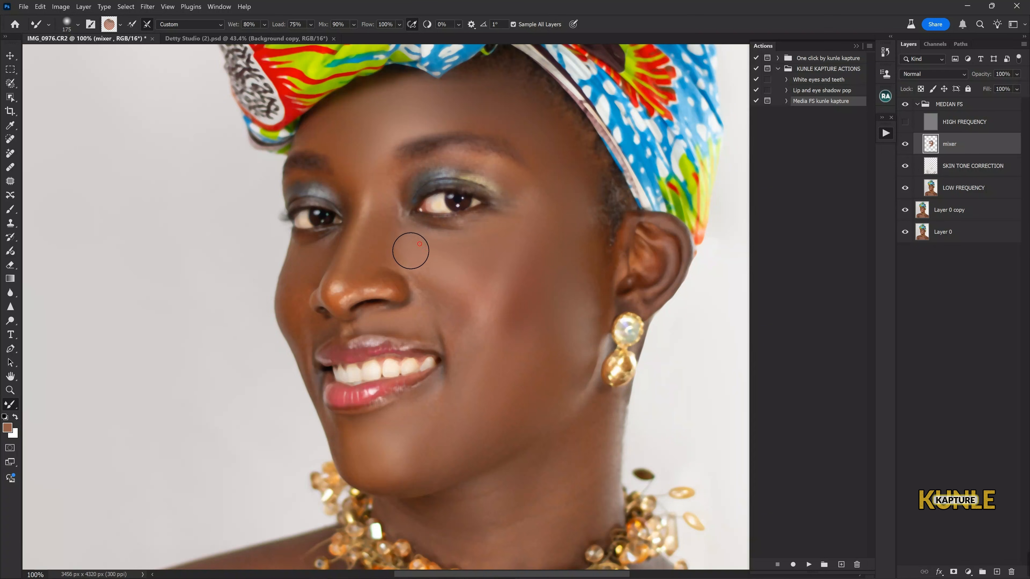
key("bracketleft")
key("bracketleft")
left_click_drag(477, 311, 465, 316)
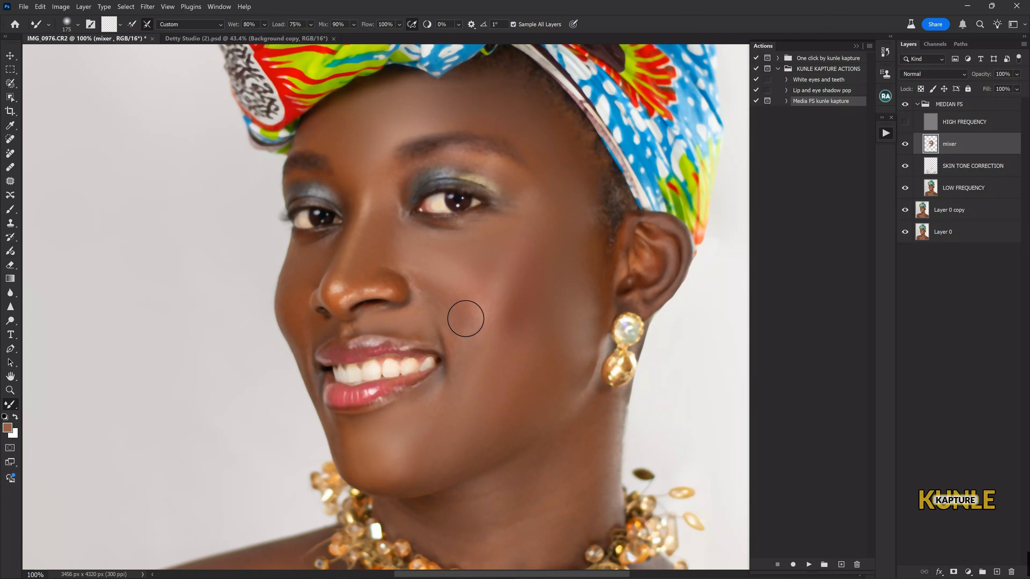
Blend the side of the face down to the jawline with the Mixer Brush at size 250
key("bracketright")
key("bracketright")
key("bracketright")
key("bracketright")
mouse_move(579, 310)
left_mouse_down()
mouse_move(575, 281)
mouse_move(591, 268)
mouse_move(586, 210)
left_mouse_up()
left_click_drag(543, 377, 563, 205)
left_click_drag(551, 299, 562, 204)
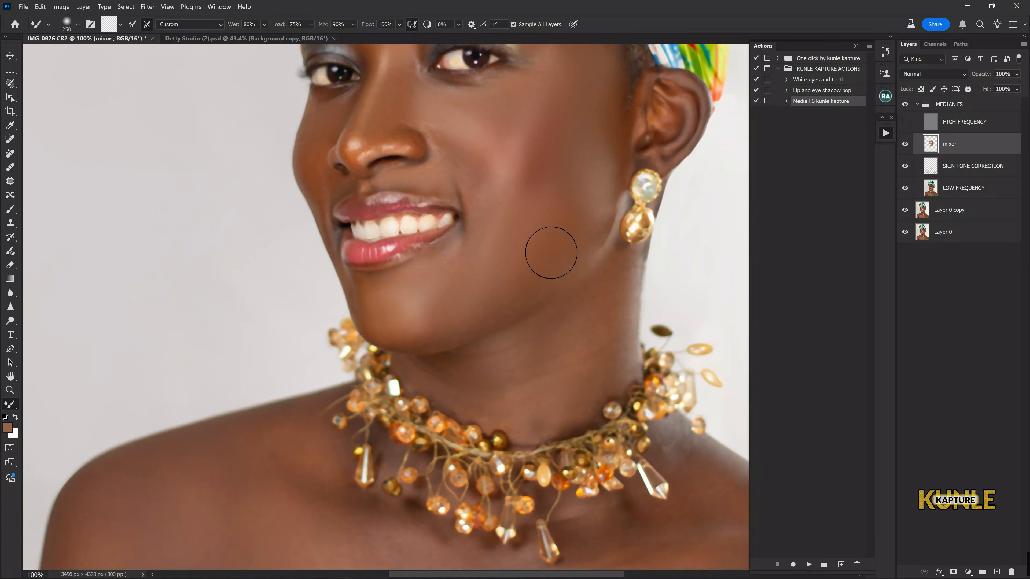
Sample the neck skin and blend the neck between the jaw and the necklace with the Mixer Brush
key("ctrl+minus")
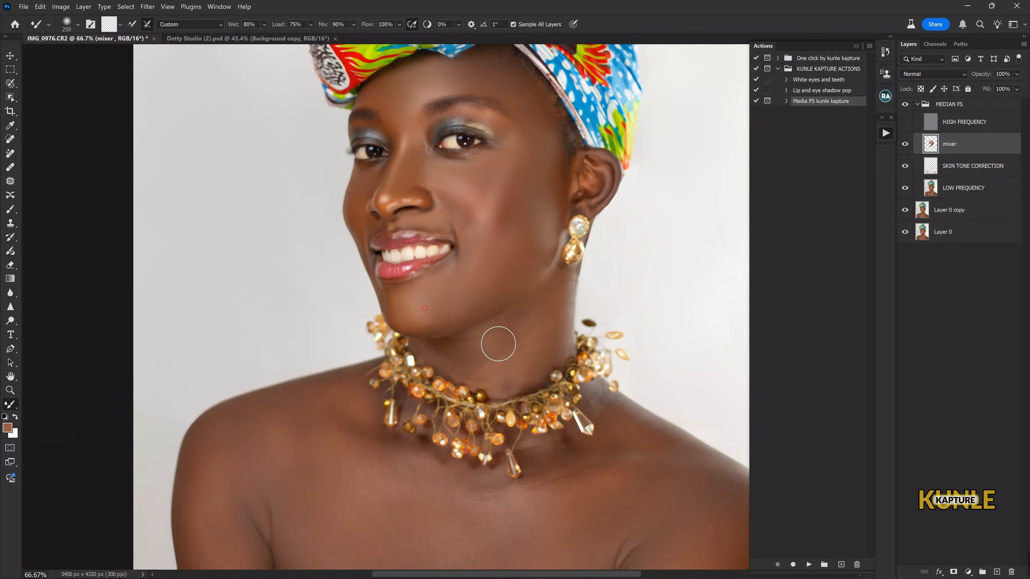
key("bracketright")
left_click(486, 363, "alt")
key("[")
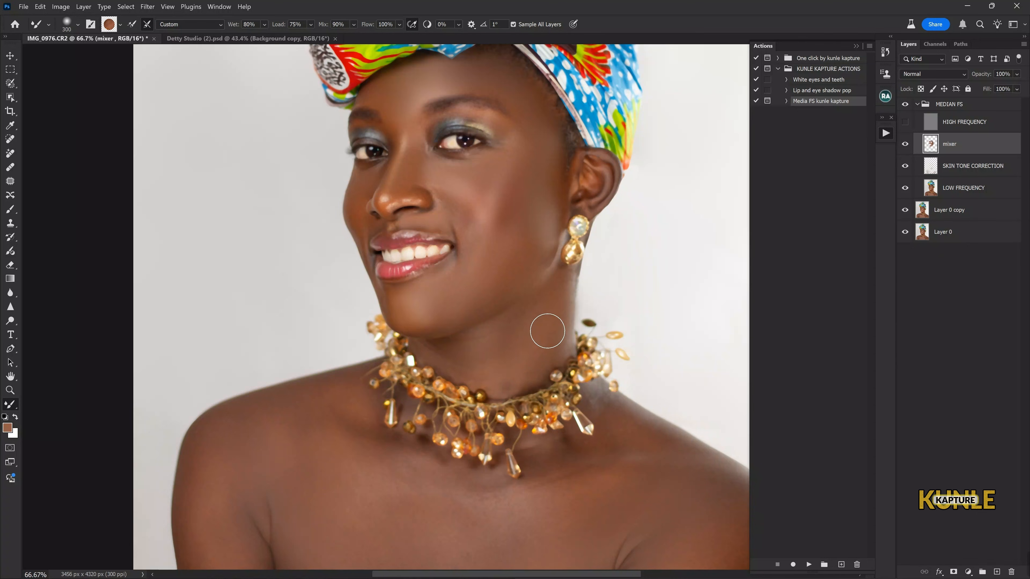
left_click_drag(548, 325, 520, 341)
mouse_move(552, 297)
left_mouse_down()
mouse_move(493, 346)
mouse_move(501, 373)
mouse_move(518, 372)
mouse_move(548, 407)
mouse_move(557, 440)
left_mouse_up()
key("]")
key("]")
key("]")
key("]")
left_click_drag(544, 299, 552, 303)
Blend the shoulder opposite the earring and the chest with broad Mixer Brush strokes, enlarging the brush to 500
left_click_drag(466, 438, 556, 193)
key("]")
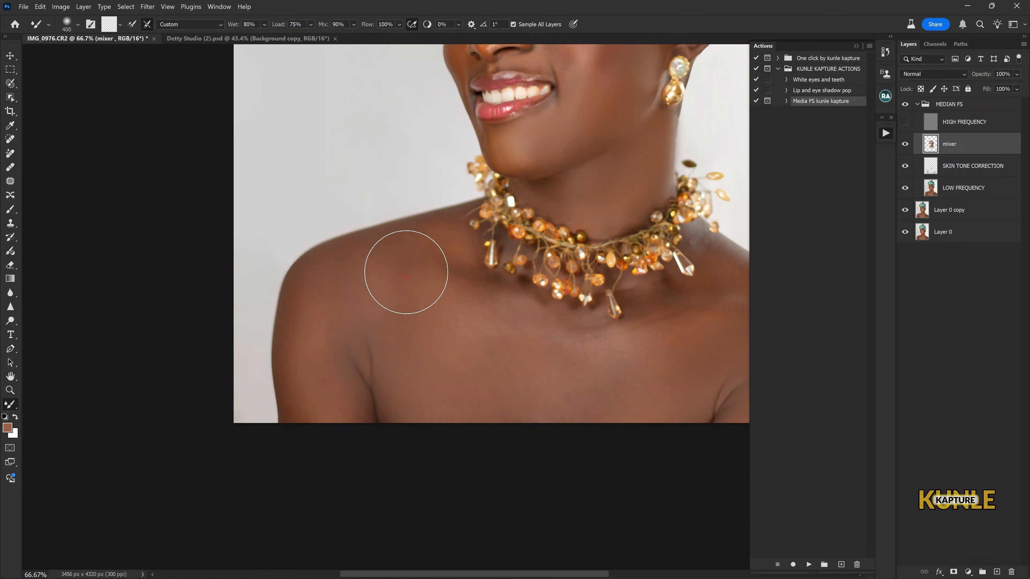
mouse_move(404, 267)
left_mouse_down()
mouse_move(345, 311)
mouse_move(313, 356)
left_mouse_up()
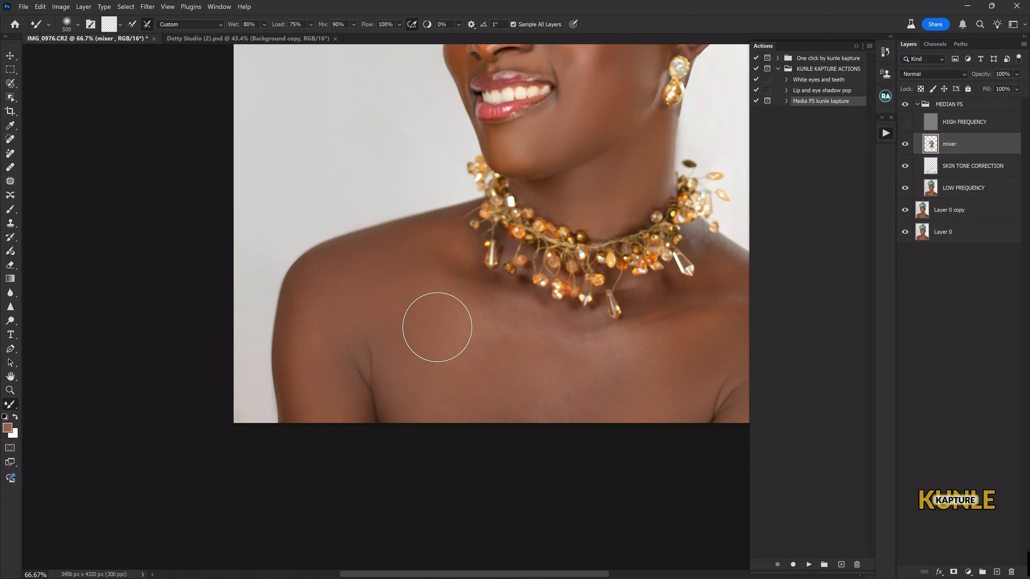
mouse_move(431, 404)
left_mouse_down()
mouse_move(447, 414)
mouse_move(478, 327)
mouse_move(580, 354)
mouse_move(596, 369)
left_mouse_up()
left_click_drag(604, 387, 475, 368)
mouse_move(433, 324)
left_mouse_down()
mouse_move(477, 354)
mouse_move(405, 387)
mouse_move(525, 364)
mouse_move(549, 313)
mouse_move(530, 310)
mouse_move(585, 293)
mouse_move(609, 270)
mouse_move(584, 233)
left_mouse_up()
Blend the skin beside the necklace at size 175, and the earring-side shoulder with a larger Mixer Brush
key("bracketleft")
key("bracketleft")
key("bracketleft")
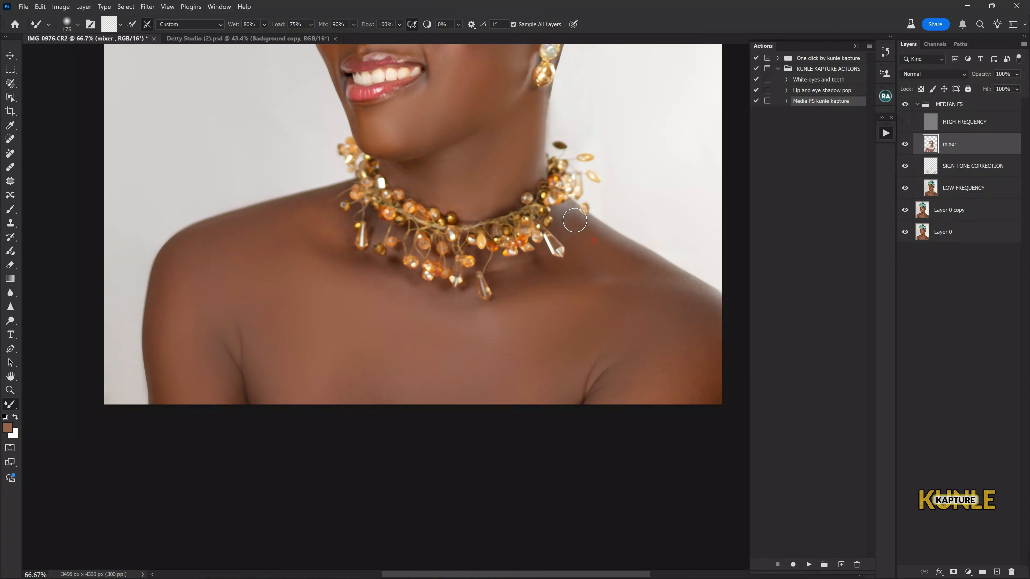
key("bracketright")
key("bracketright")
key("bracketright")
key("bracketright")
mouse_move(693, 378)
left_mouse_down()
mouse_move(662, 404)
mouse_move(644, 374)
mouse_move(699, 360)
mouse_move(665, 314)
mouse_move(590, 327)
mouse_move(523, 360)
mouse_move(526, 334)
mouse_move(516, 340)
mouse_move(541, 372)
mouse_move(683, 390)
mouse_move(712, 379)
mouse_move(633, 317)
left_mouse_up()
Smooth the chest up to the collarbone with a large Mixer Brush, reducing it to size 250 near the necklace
key("bracketright")
mouse_move(400, 381)
left_mouse_down()
mouse_move(370, 383)
mouse_move(324, 359)
mouse_move(250, 258)
mouse_move(260, 254)
left_mouse_up()
key("bracketleft")
key("bracketleft")
key("bracketleft")
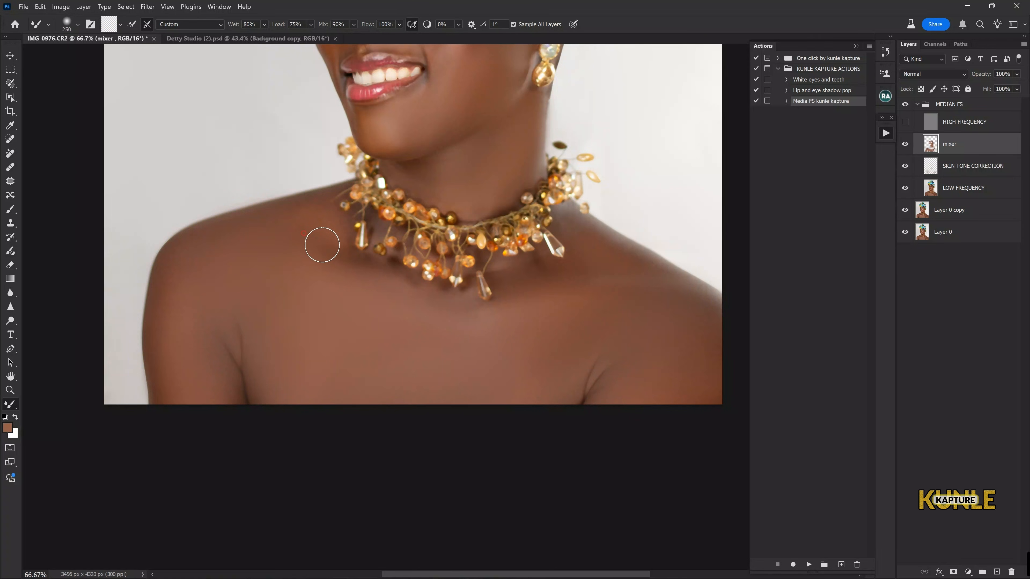
Blend the chest up toward the earring-side shoulder with an enlarged Mixer Brush, and reduce the brush to size 175
key("bracketright")
key("bracketright")
mouse_move(555, 361)
left_mouse_down()
mouse_move(611, 333)
mouse_move(640, 285)
mouse_move(607, 257)
left_mouse_up()
key("bracketleft")
key("bracketleft")
key("bracketleft")
key("bracketleft")
Blend the cheek below the earring-side eye with the Mixer Brush at size 200
key("ctrl+0")
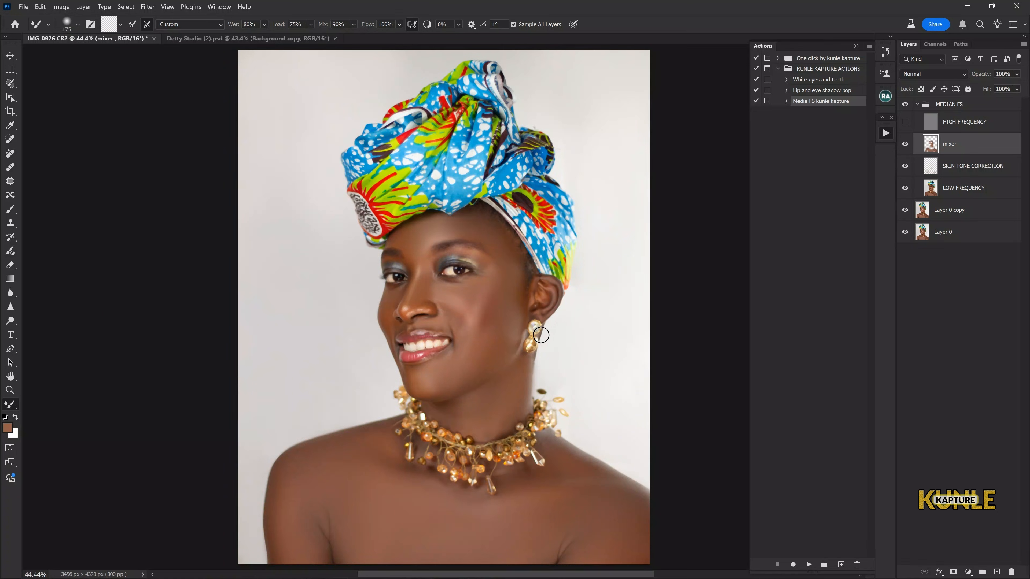
key("ctrl+plus")
key("ctrl+plus")
key("ctrl+plus")
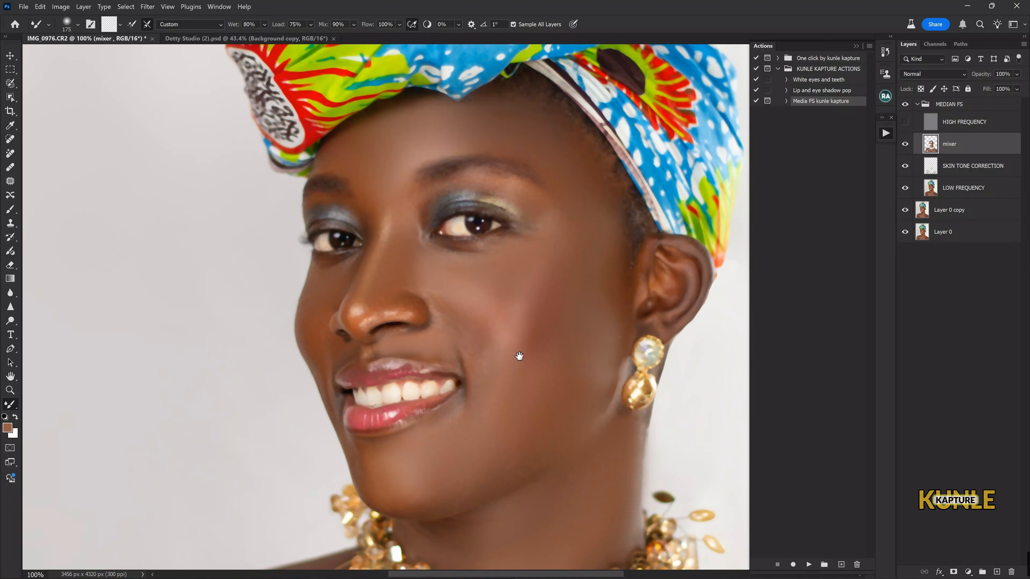
left_click_drag(512, 341, 523, 368)
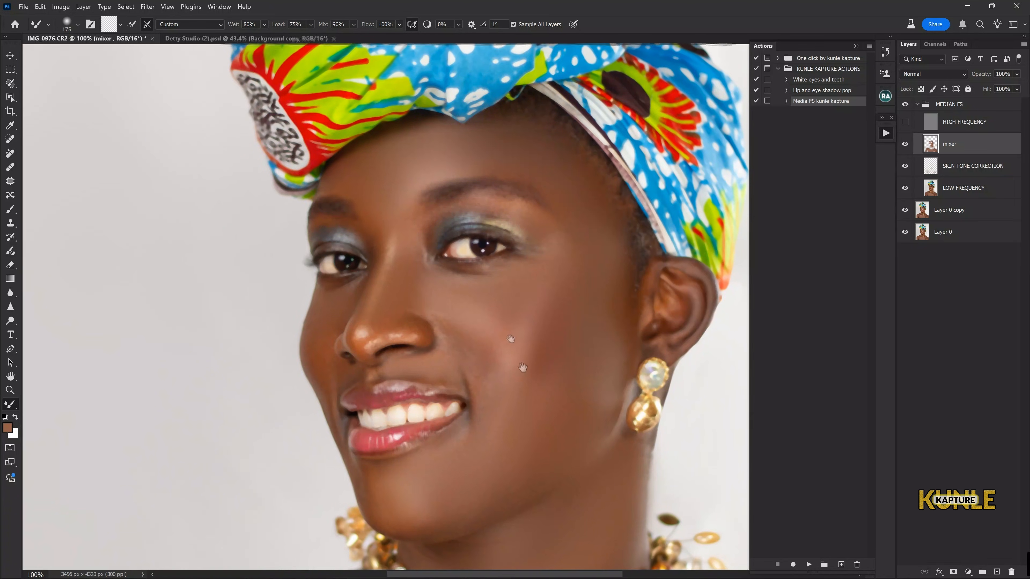
key("bracketright")
left_click_drag(494, 301, 447, 290)
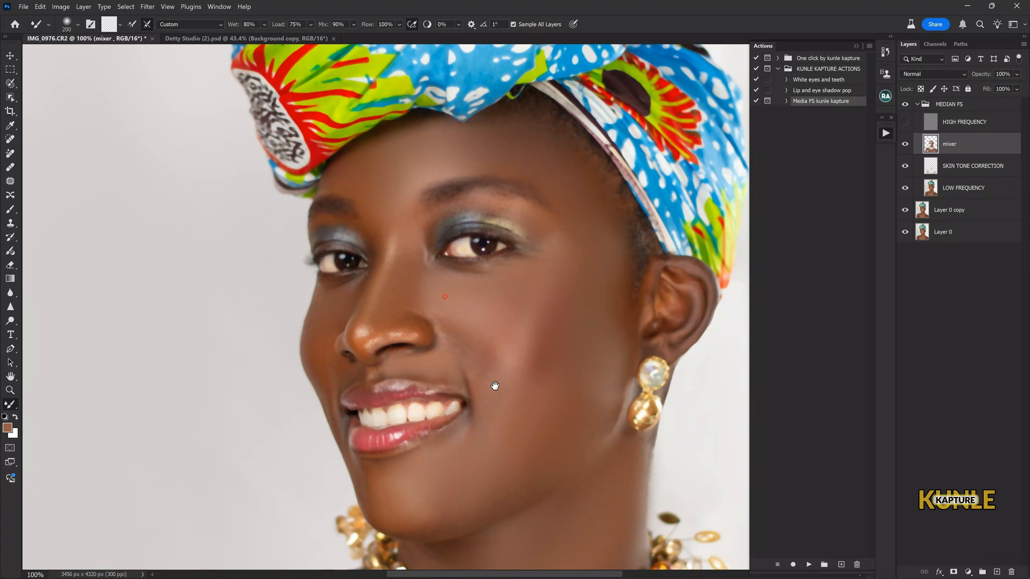
Blend the nose and the skin beside the nostril with the Mixer Brush reduced to size 100
mouse_move(495, 385)
left_mouse_down()
mouse_move(480, 300)
mouse_move(446, 255)
mouse_move(424, 285)
left_mouse_up()
key("bracketleft")
key("bracketleft")
left_click_drag(499, 351, 587, 416)
scroll(453, 320, "up", 1)
key("bracketleft")
left_click_drag(443, 354, 436, 351)
left_click_drag(509, 345, 592, 332)
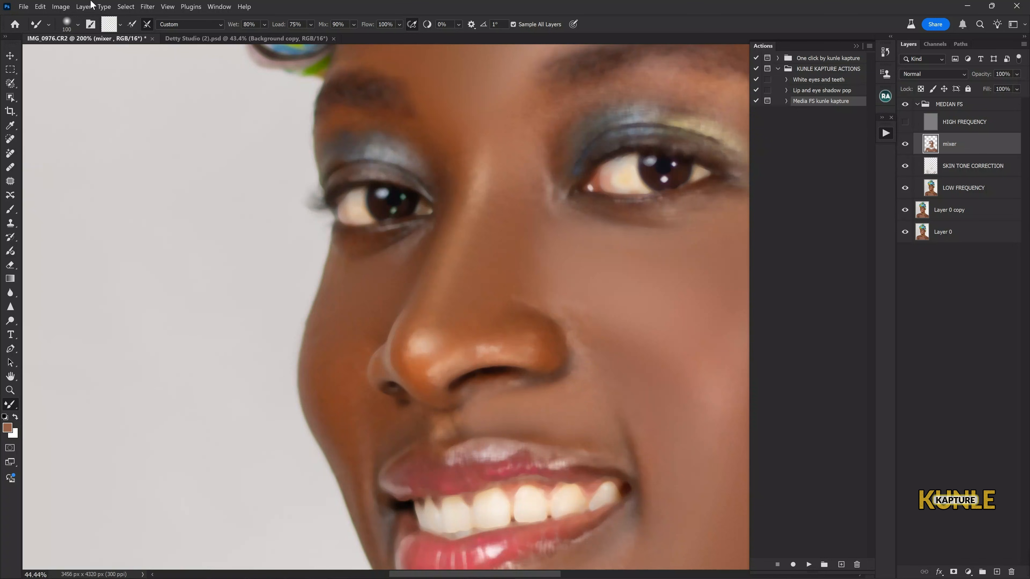
Show the HIGH FREQUENCY layer again, and toggle the MEDIAN FS group and mixer layer to compare the skin before and after
key("ctrl+0")
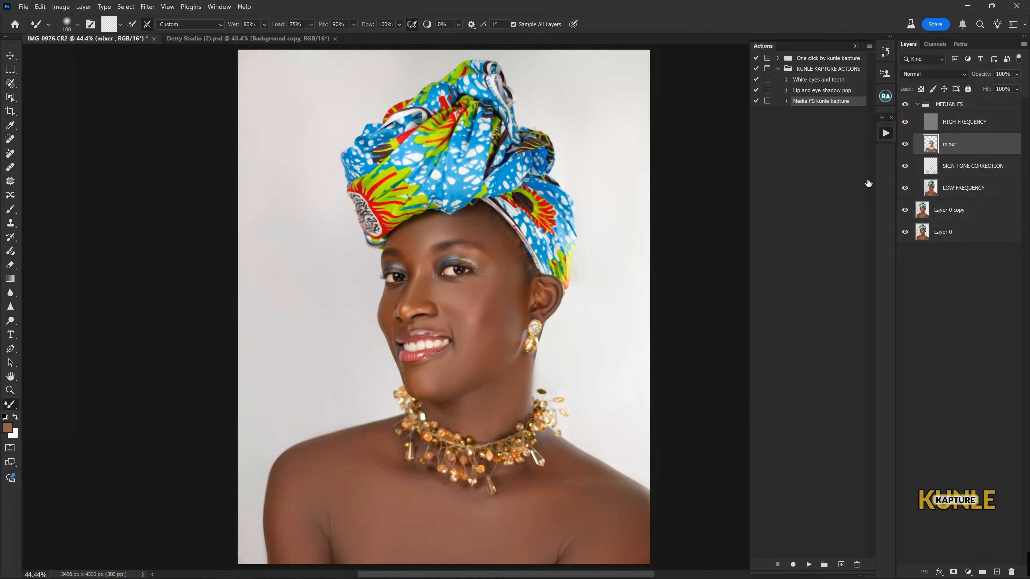
left_click(905, 105)
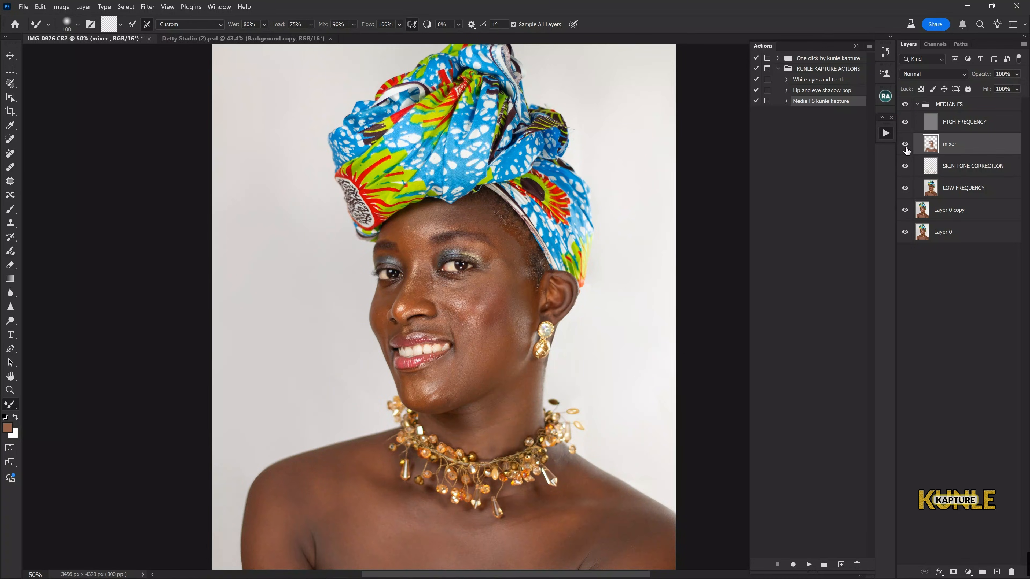
left_click(906, 145)
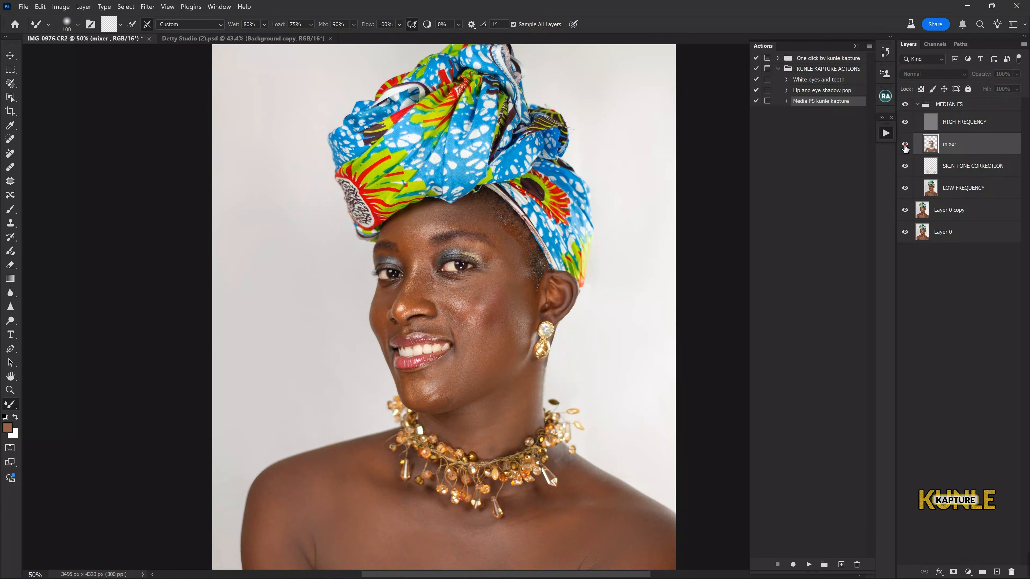
key("ctrl+minus")
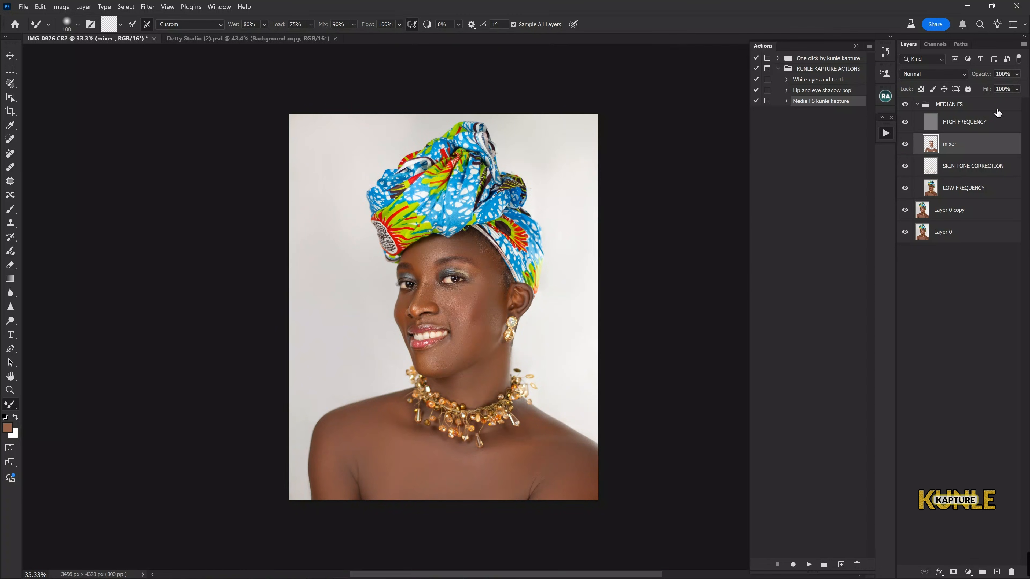
Lower the mixer layer's opacity to 60% and compare the portrait with the layer hidden and shown
left_click(1017, 75)
left_click_drag(1000, 88, 1003, 86)
left_click(906, 147)
left_click(905, 147)
key("ctrl+0")
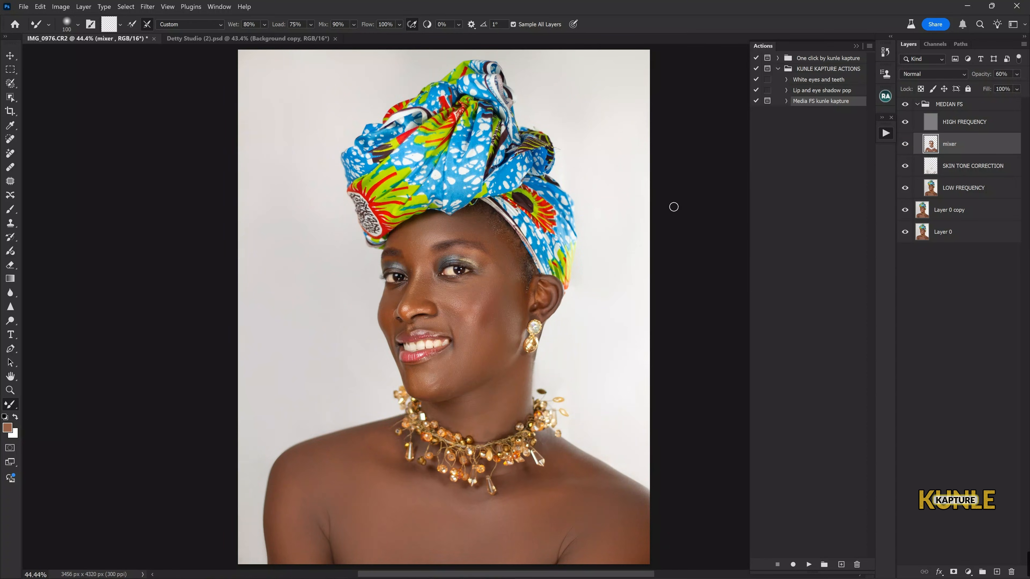
Clone smooth skin texture over the rough spots along the temple hairline on the HIGH FREQUENCY layer with the Clone Stamp
key("ctrl+plus")
key("ctrl+plus")
key("ctrl+plus")
key("ctrl+0")
key("ctrl+plus")
key("ctrl+plus")
key("ctrl+plus")
key("ctrl+plus")
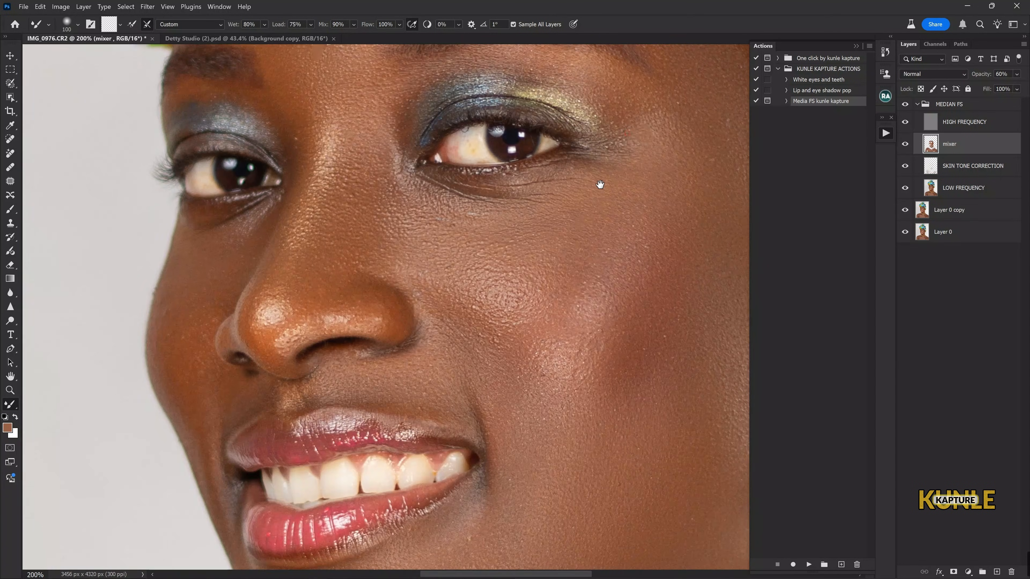
mouse_move(600, 185)
left_mouse_down()
mouse_move(543, 306)
mouse_move(539, 259)
left_mouse_up()
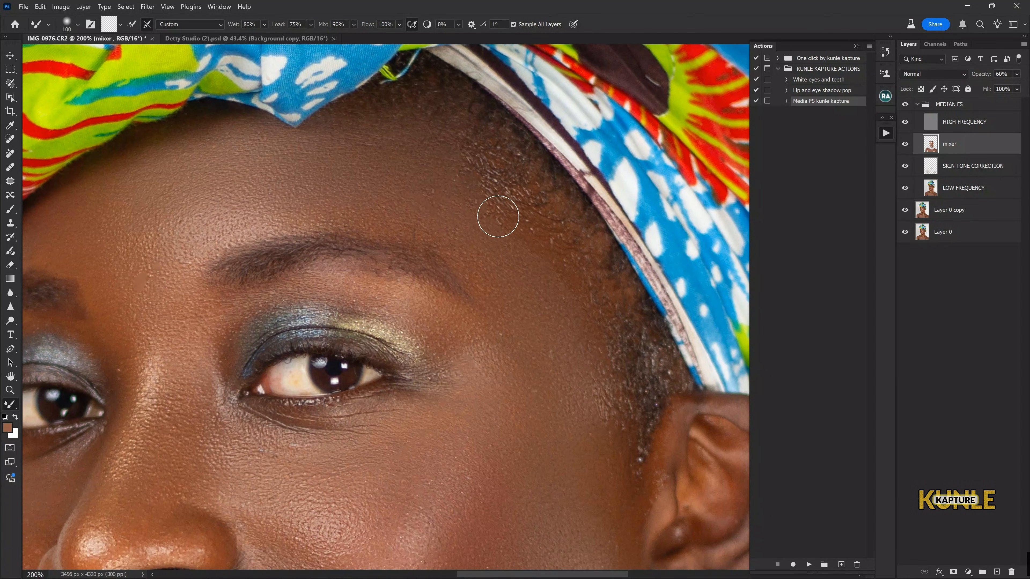
left_click(976, 124)
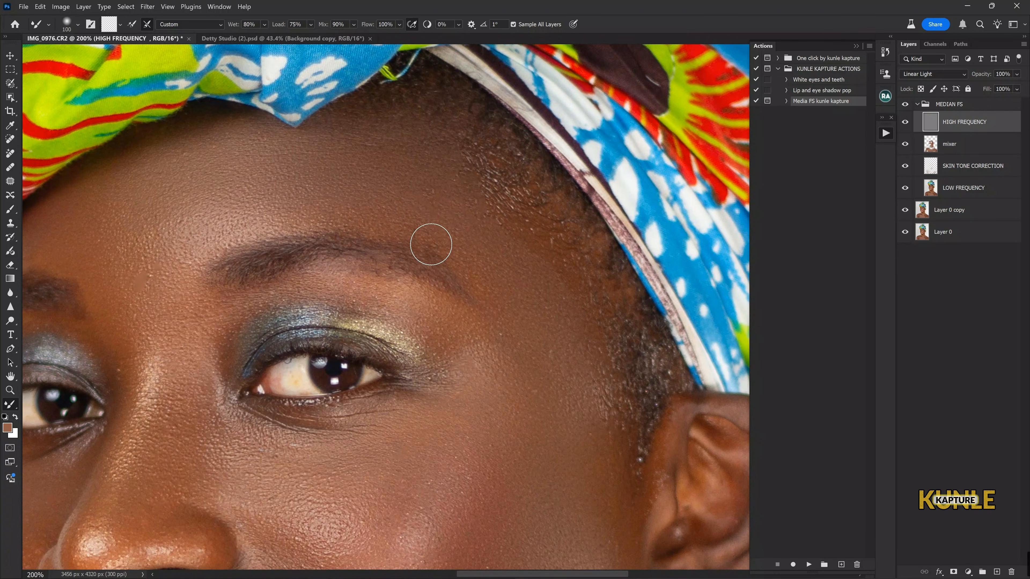
key("s")
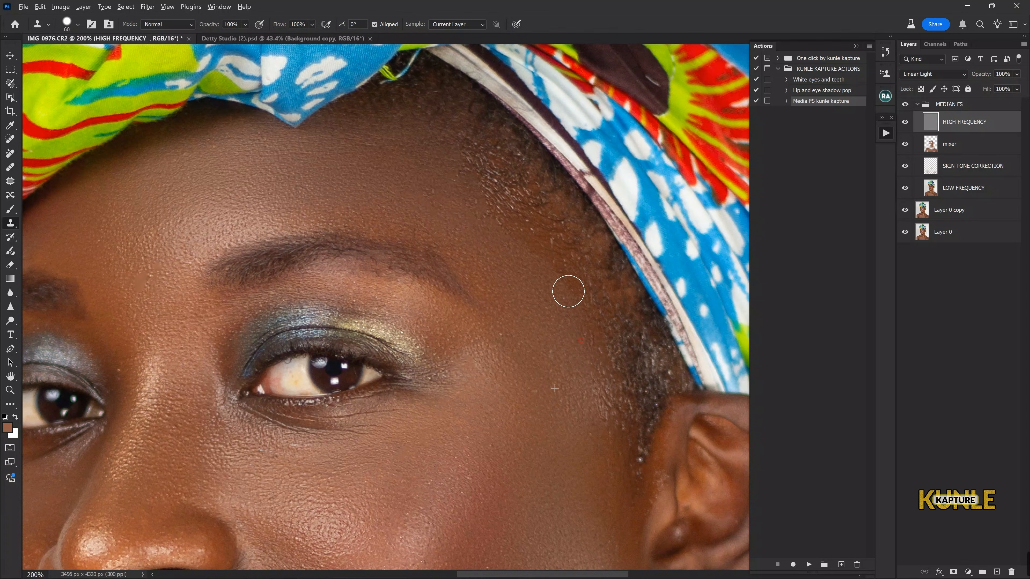
mouse_move(473, 197)
left_mouse_down()
mouse_move(552, 295)
mouse_move(517, 207)
mouse_move(533, 228)
left_mouse_up()
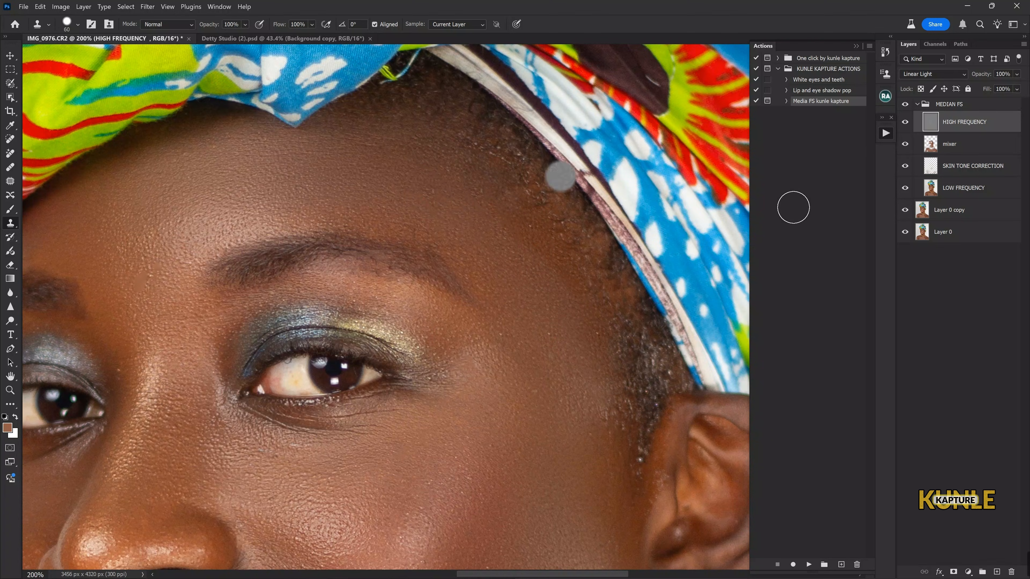
Clone nearby skin tone over the uneven temple and hairline edge on the LOW FREQUENCY layer
left_click(964, 191)
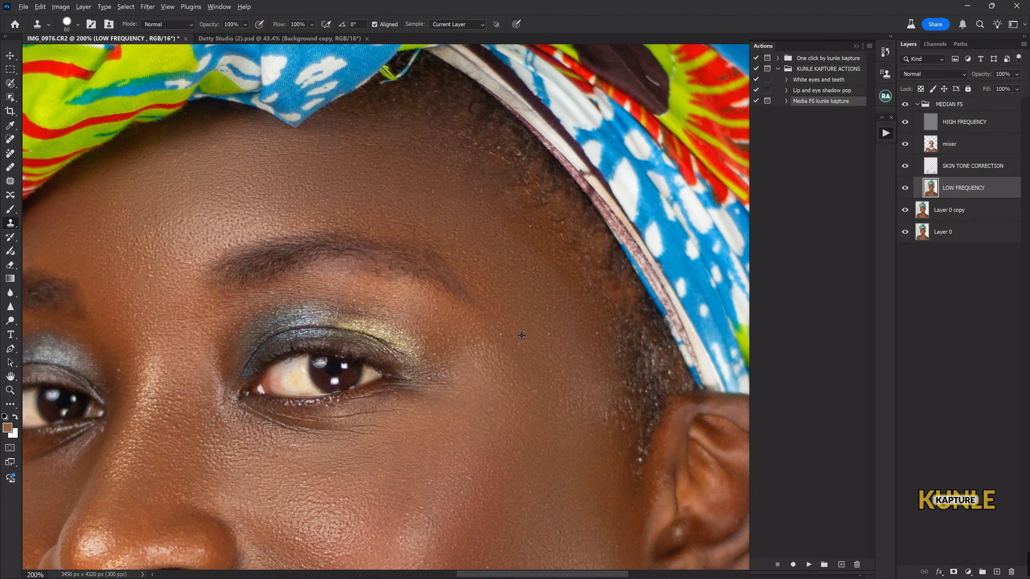
mouse_move(550, 269)
left_mouse_down()
mouse_move(513, 217)
mouse_move(526, 215)
mouse_move(584, 303)
mouse_move(526, 220)
mouse_move(463, 164)
mouse_move(480, 186)
mouse_move(456, 163)
left_mouse_up()
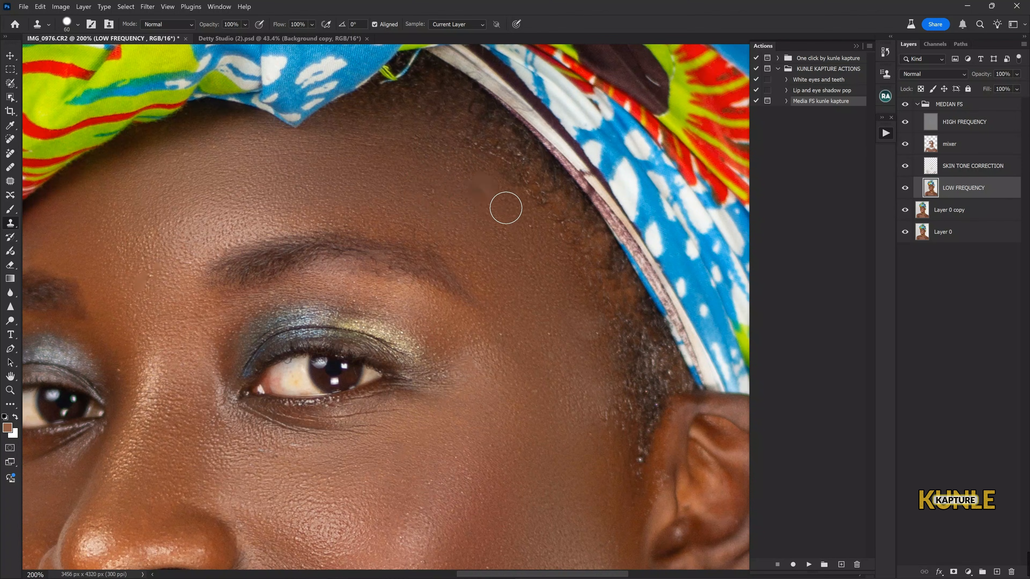
left_click_drag(604, 357, 619, 362)
left_click(550, 366, "alt")
left_click_drag(578, 331, 603, 349)
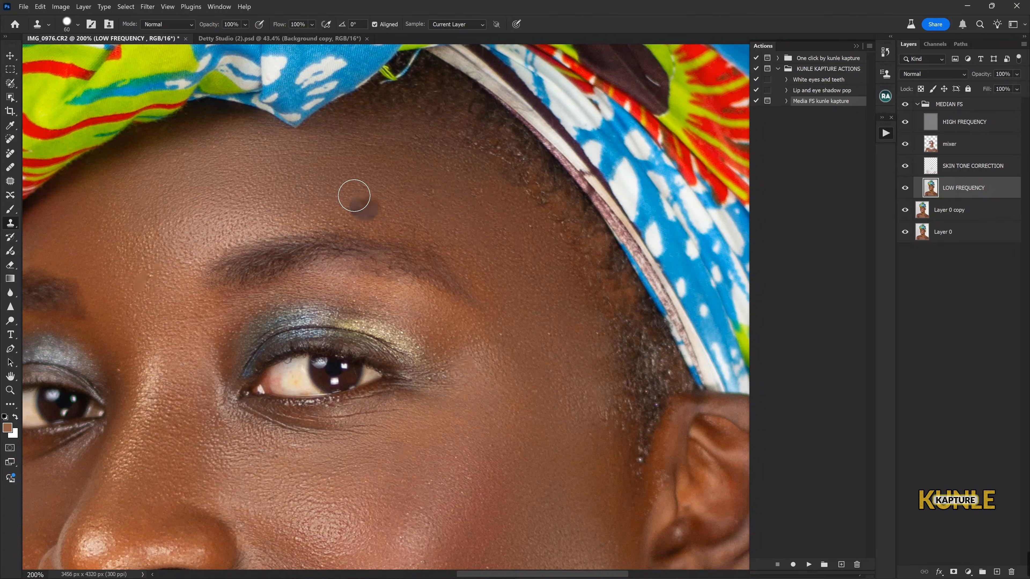
Patch the uneven tones on the temple and along the hairline of the LOW FREQUENCY layer with the Patch tool
key("j")
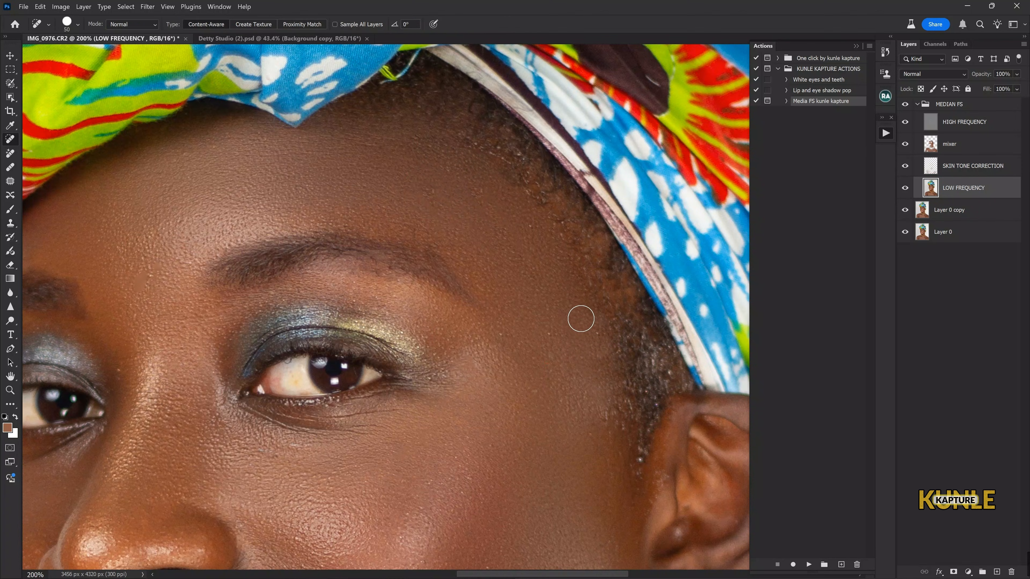
key("shift+j")
left_click(12, 182)
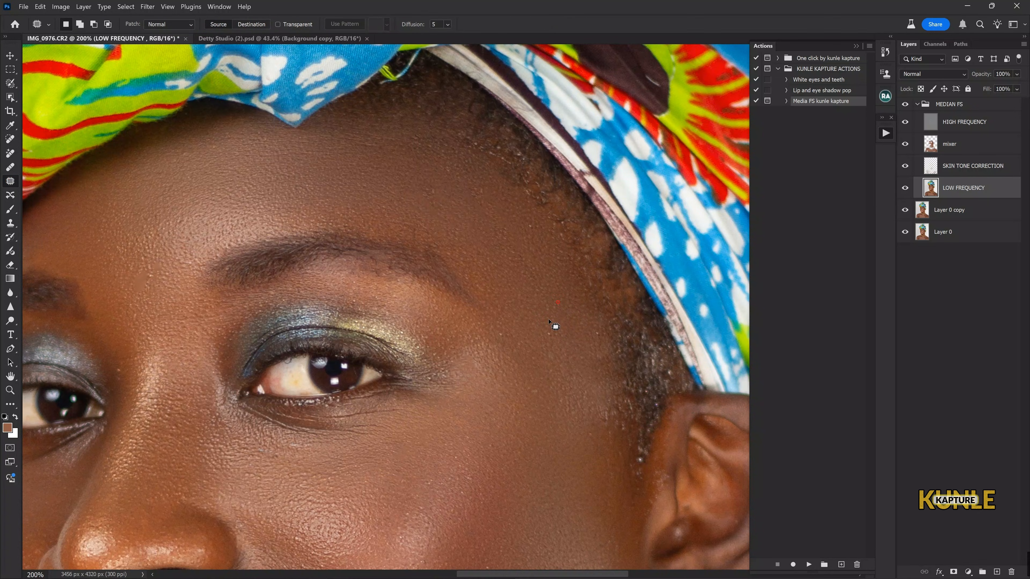
mouse_move(548, 320)
left_mouse_down()
mouse_move(595, 350)
mouse_move(568, 307)
left_mouse_up()
mouse_move(604, 339)
left_mouse_down()
mouse_move(601, 406)
mouse_move(630, 372)
left_mouse_up()
left_click_drag(604, 366, 573, 275)
mouse_move(442, 158)
left_mouse_down()
mouse_move(424, 170)
mouse_move(489, 199)
left_mouse_up()
key("ctrl+0")
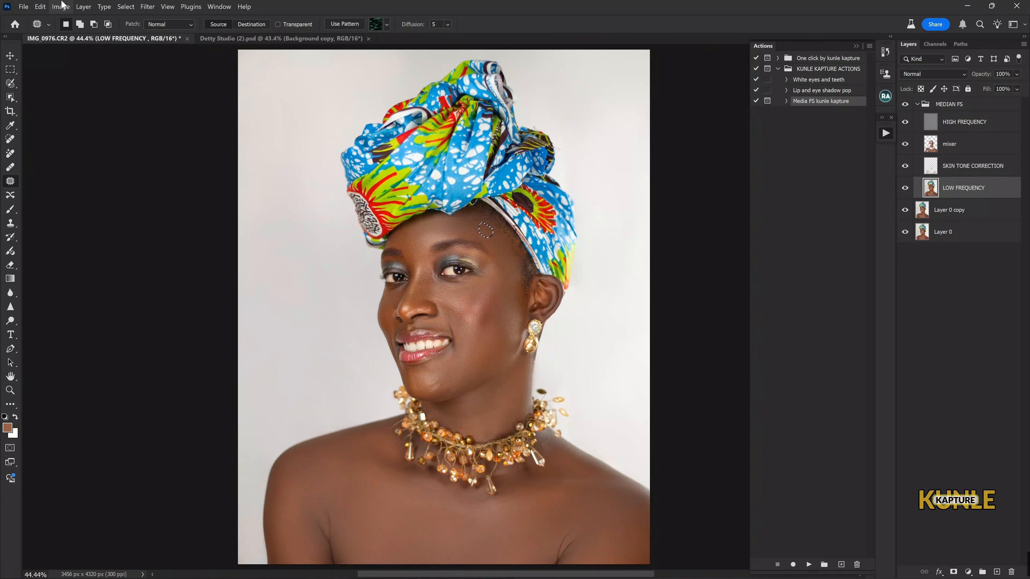
Blend the temple beside the hairline on the mixer layer at brush size 175 to 200, hiding HIGH FREQUENCY while painting
left_click(964, 148)
key("ctrl+plus")
key("ctrl+plus")
key("ctrl+plus")
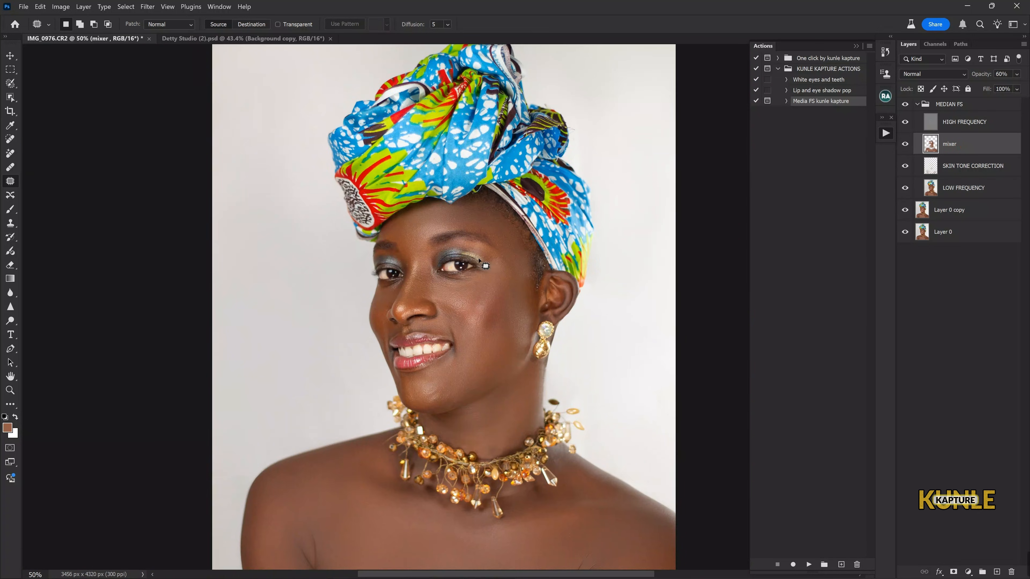
left_click_drag(586, 190, 547, 252)
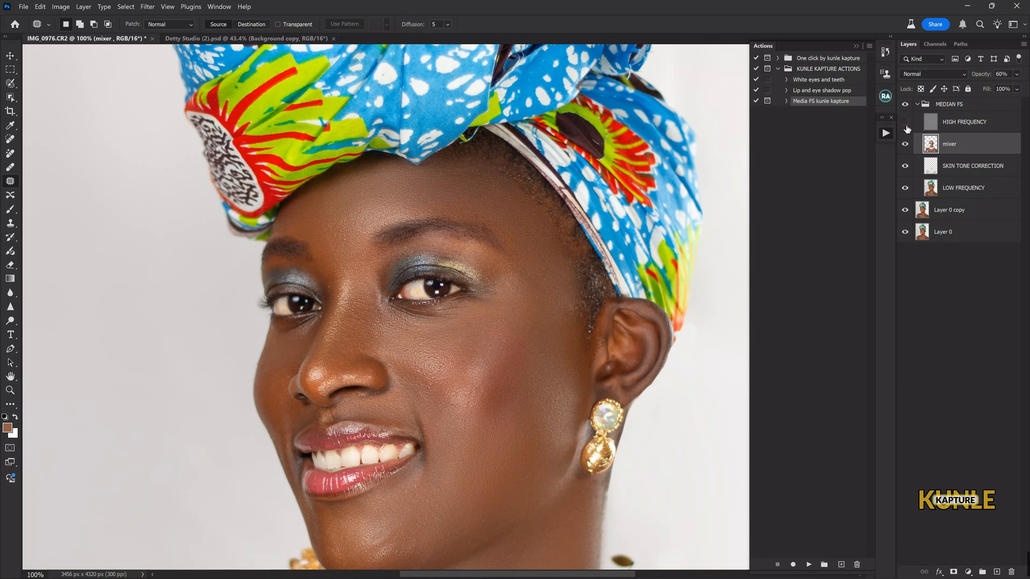
key("b")
key("bracketright")
key("bracketright")
key("bracketright")
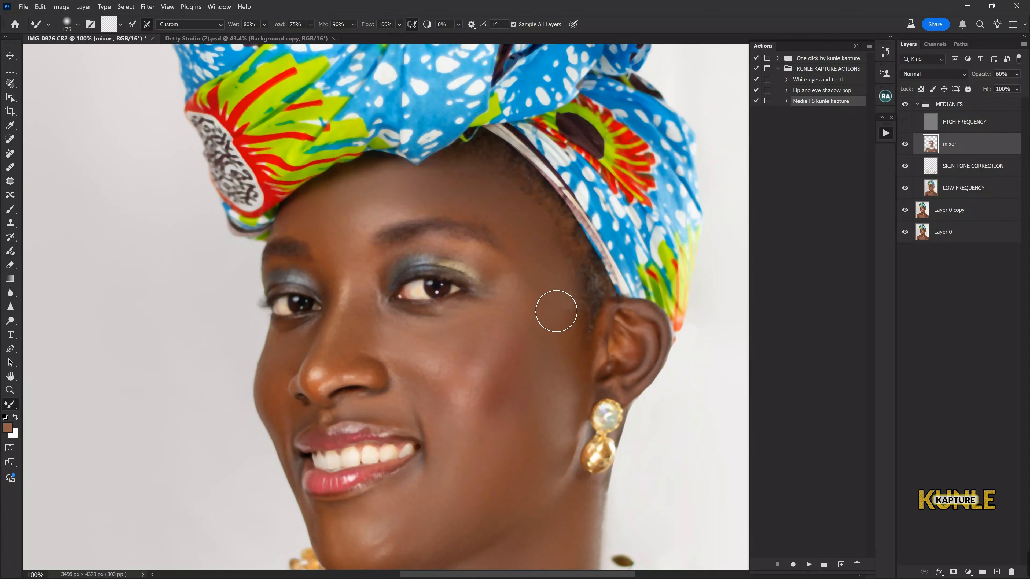
mouse_move(551, 257)
left_mouse_down()
mouse_move(501, 195)
mouse_move(545, 252)
mouse_move(544, 260)
mouse_move(515, 214)
mouse_move(543, 264)
mouse_move(517, 204)
mouse_move(532, 211)
mouse_move(476, 180)
mouse_move(553, 273)
left_mouse_up()
mouse_move(561, 329)
left_mouse_down()
mouse_move(563, 292)
mouse_move(567, 320)
left_mouse_up()
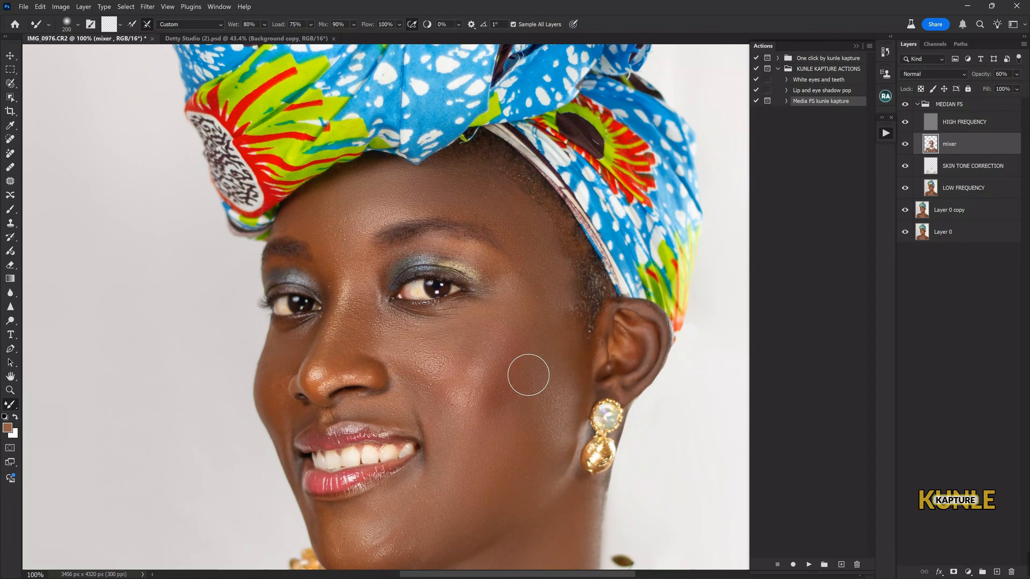
Collapse the MEDIAN FS group and run the White eyes and teeth action above it
key("ctrl+plus")
left_click_drag(628, 183, 574, 296)
key("ctrl+0")
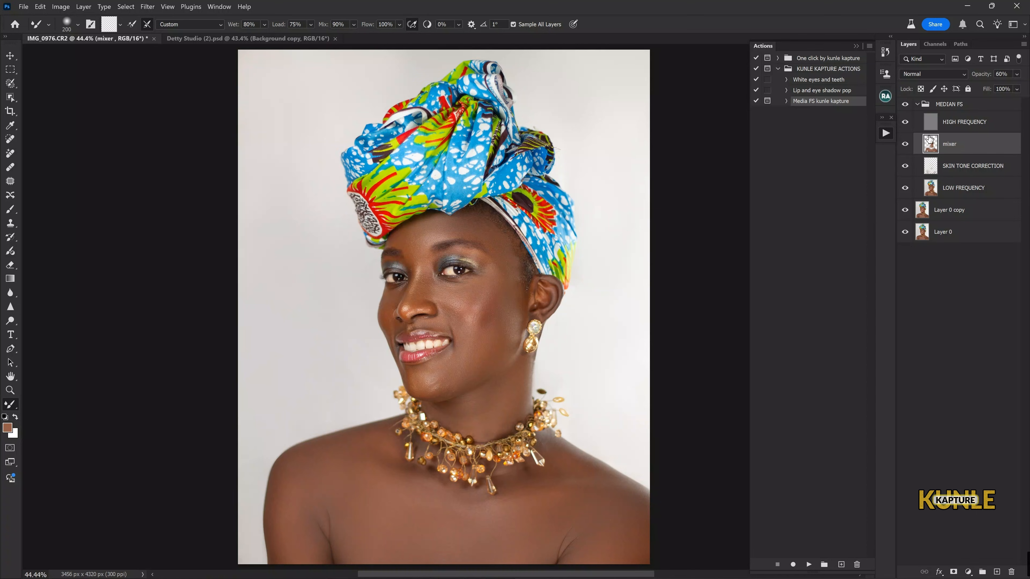
left_click(918, 104)
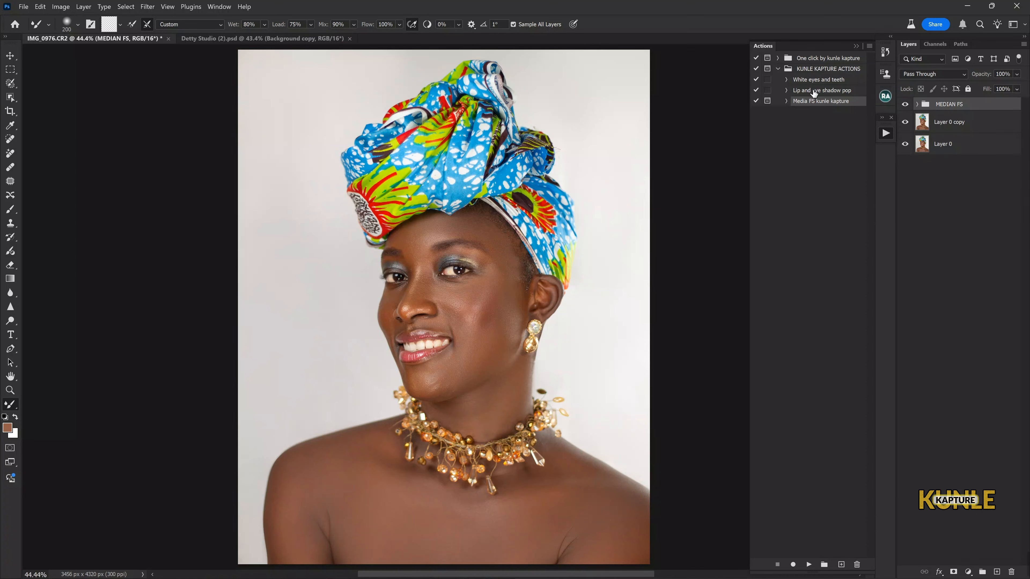
left_click(818, 81)
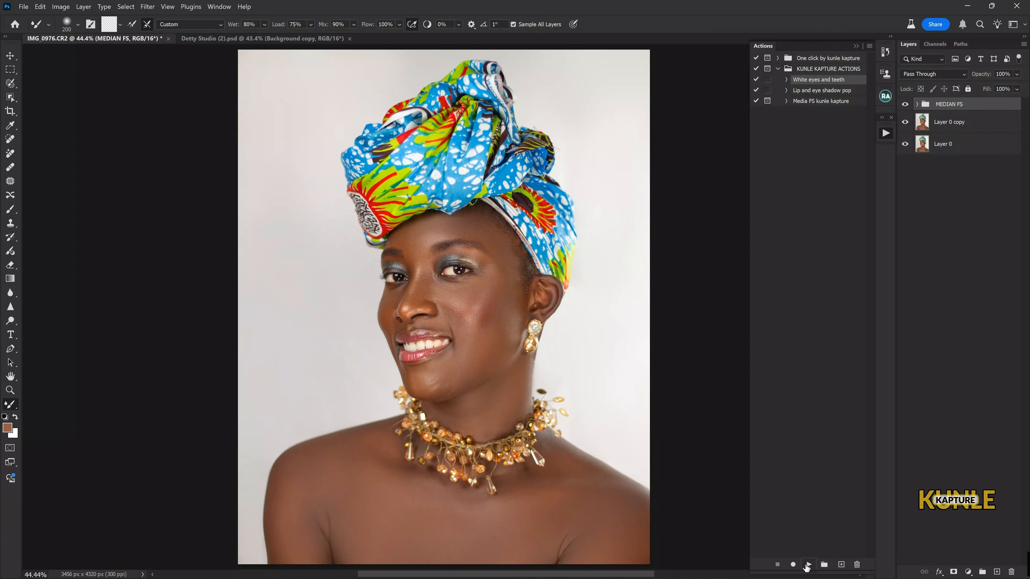
left_click(809, 564)
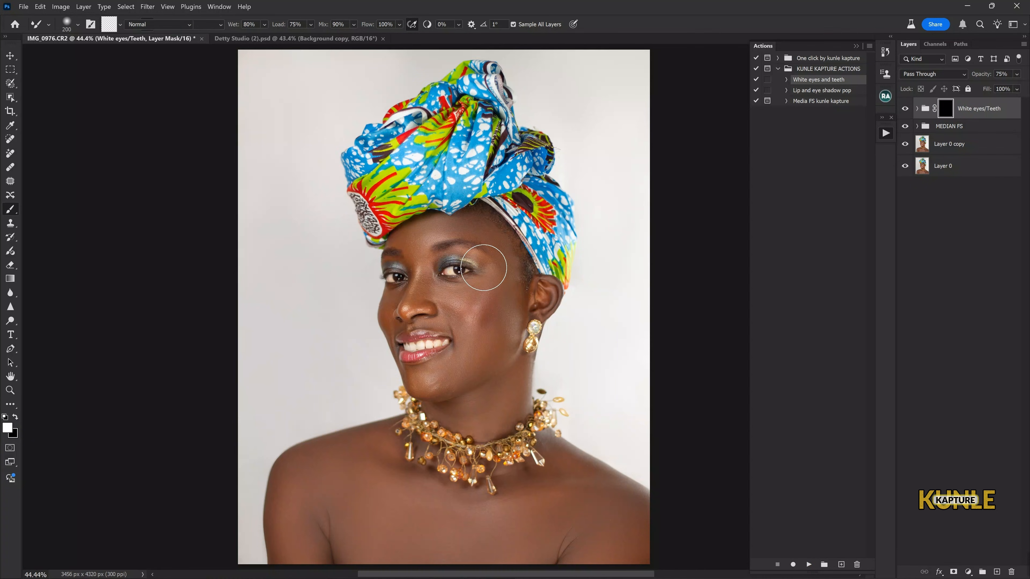
Whiten both eyes by painting white on the White eyes/Teeth mask at 100% flow, with the brush reduced to sizes 45 and 35
key("ctrl+plus")
key("ctrl+plus")
key("ctrl+plus")
left_click_drag(362, 242, 486, 347)
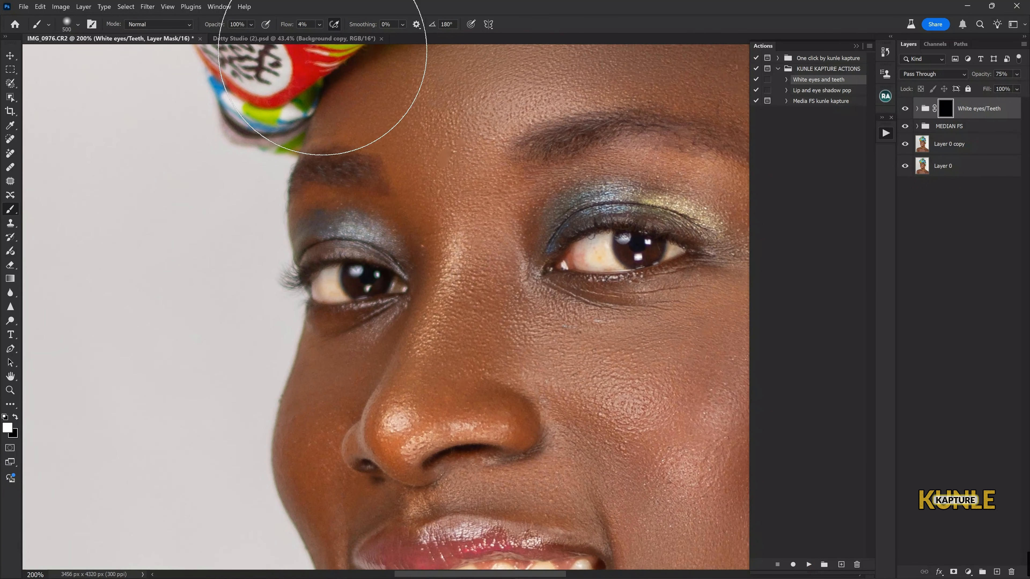
left_click_drag(320, 27, 377, 38)
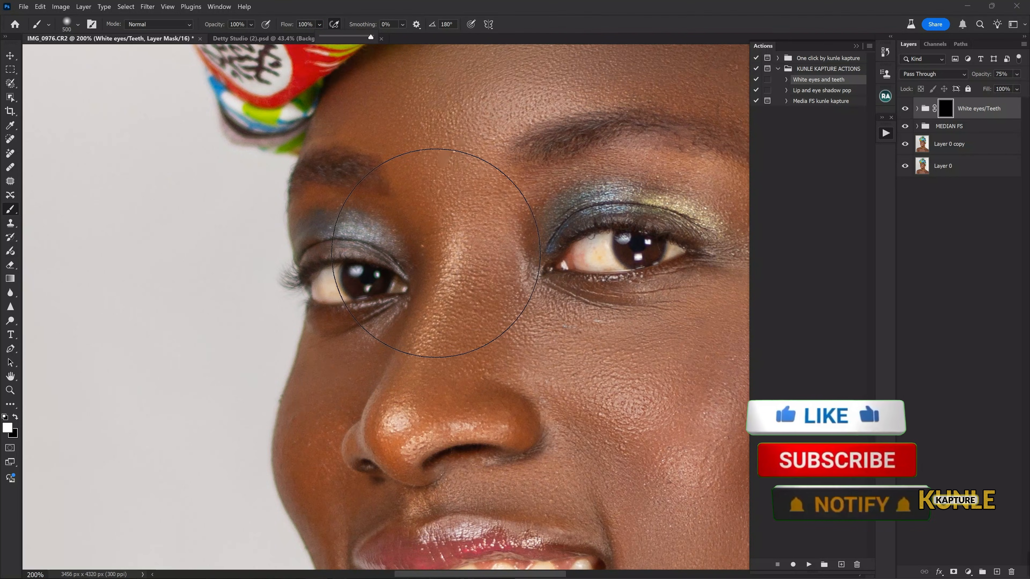
key("bracketleft")
key("bracketleft")
key("bracketleft")
key("bracketleft")
key("bracketleft")
key("bracketleft")
key("bracketleft")
key("bracketleft")
key("bracketleft")
key("bracketleft")
key("bracketleft")
key("bracketleft")
key("bracketleft")
key("bracketleft")
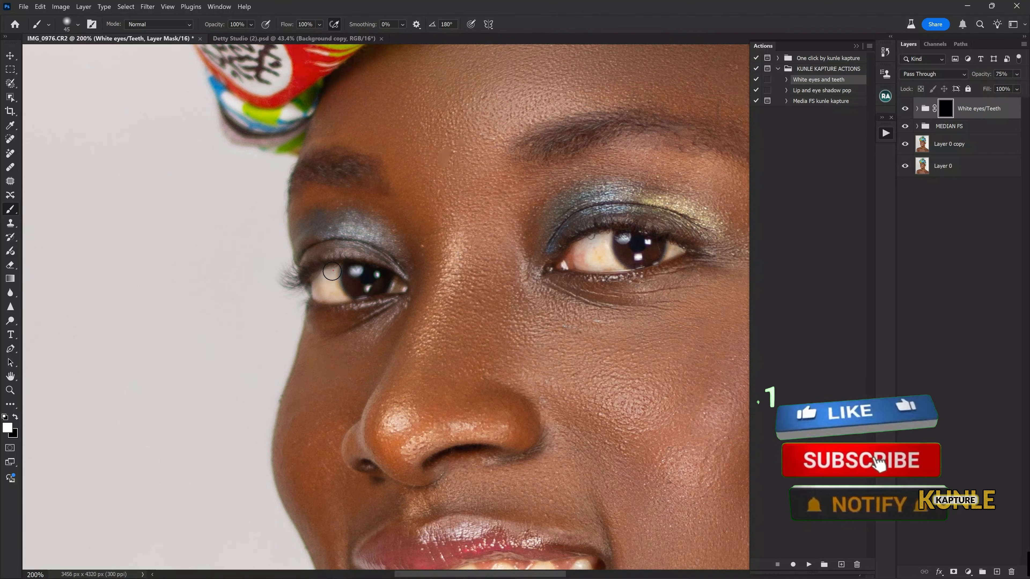
mouse_move(329, 277)
left_mouse_down()
mouse_move(335, 298)
mouse_move(402, 289)
left_mouse_up()
mouse_move(523, 276)
left_mouse_down()
mouse_move(407, 278)
mouse_move(415, 277)
left_mouse_up()
mouse_move(492, 246)
left_mouse_down()
mouse_move(473, 262)
mouse_move(499, 253)
mouse_move(504, 264)
left_mouse_up()
key("bracketleft")
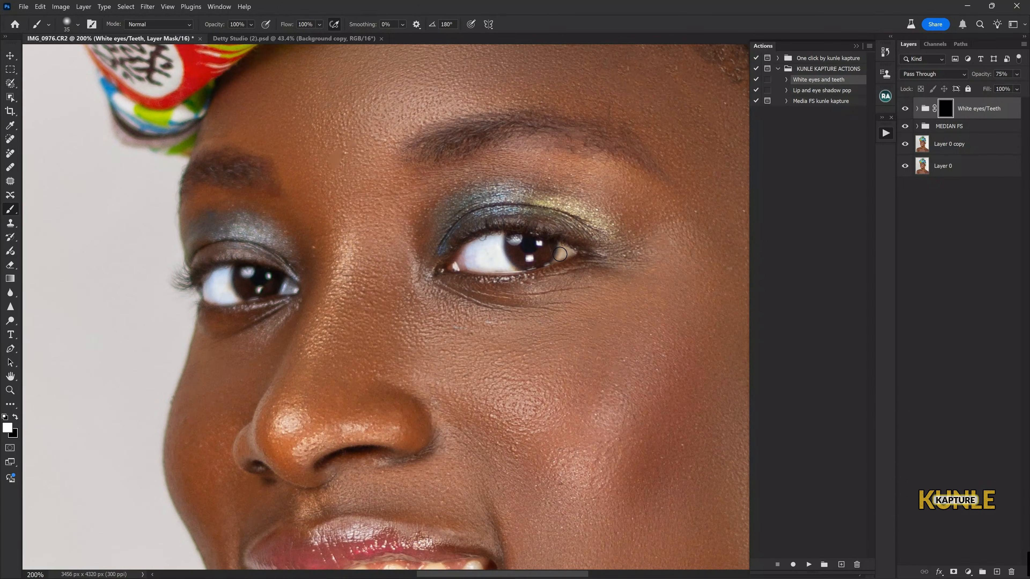
Whiten the teeth by painting white across them on the White eyes/Teeth mask with a brush of about size 40
scroll(568, 253, "down", 10)
key("ctrl+plus")
key("bracketright")
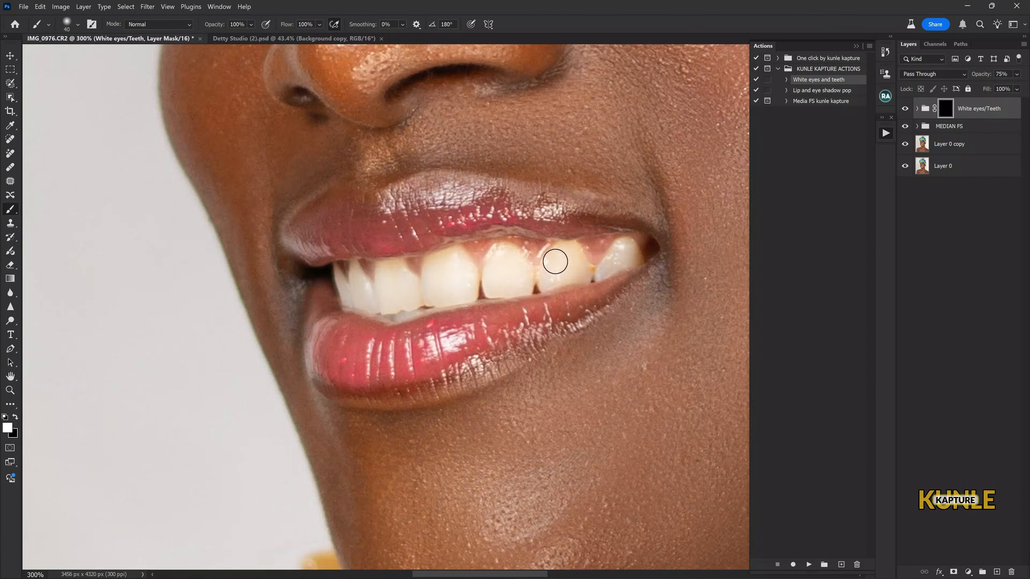
mouse_move(553, 278)
left_mouse_down()
mouse_move(631, 253)
mouse_move(499, 282)
mouse_move(515, 260)
mouse_move(476, 285)
mouse_move(447, 266)
mouse_move(371, 296)
mouse_move(380, 274)
mouse_move(348, 281)
mouse_move(369, 302)
mouse_move(424, 305)
mouse_move(448, 290)
mouse_move(388, 269)
left_mouse_up()
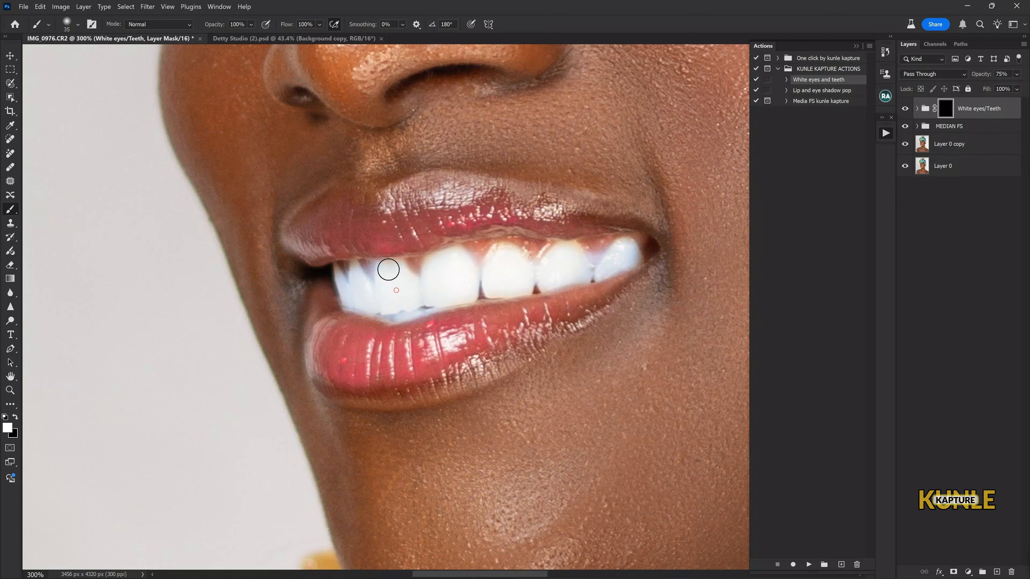
Touch up the whitening along the teeth on the White eyes/Teeth mask with the brush reduced to size 30
key("bracketleft")
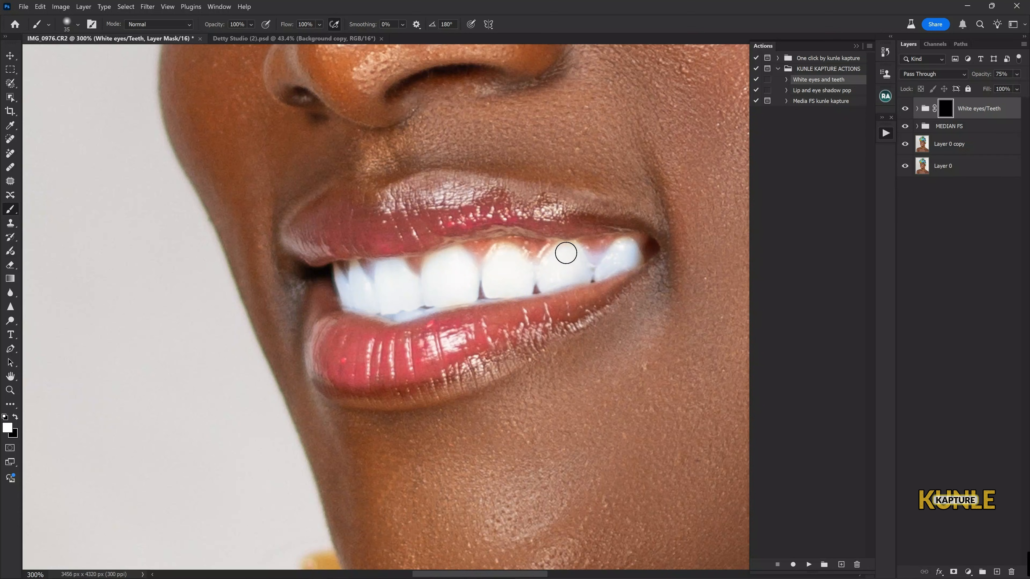
key("bracketleft")
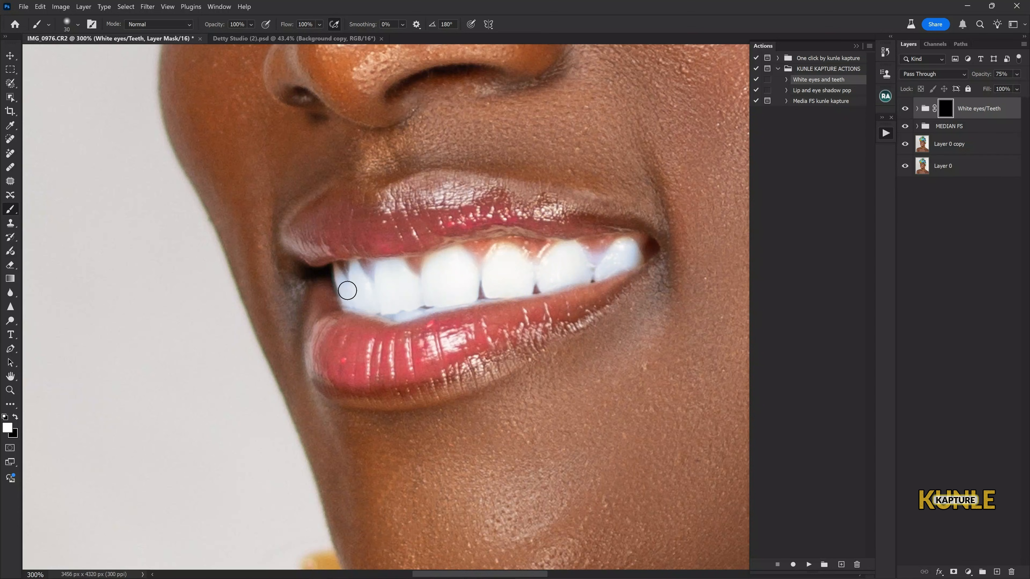
key("ctrl+0")
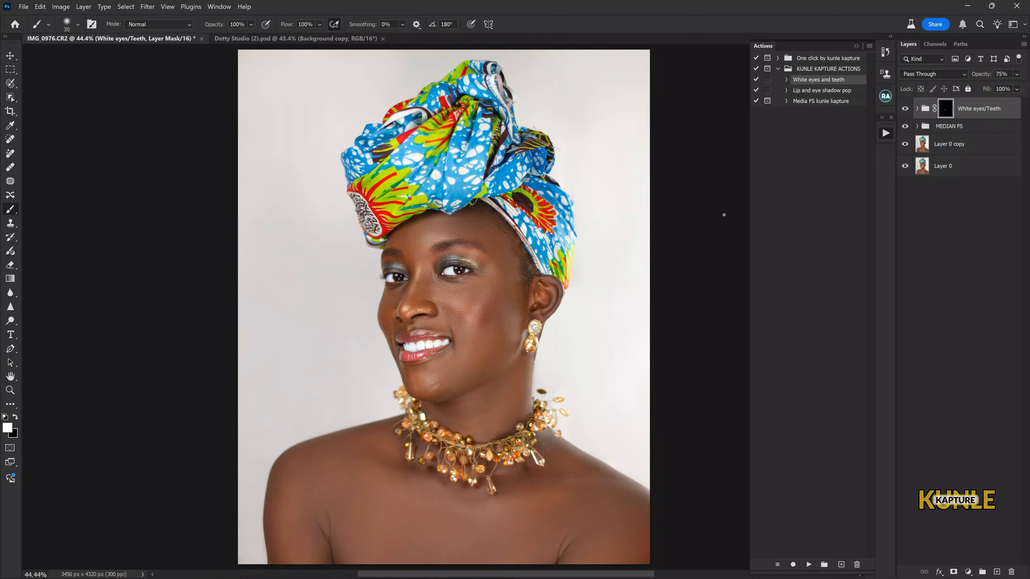
Lower the White eyes/Teeth group's opacity to 38%
left_click(1018, 74)
left_click_drag(992, 84, 991, 86)
key("ctrl+minus")
left_click(1017, 74)
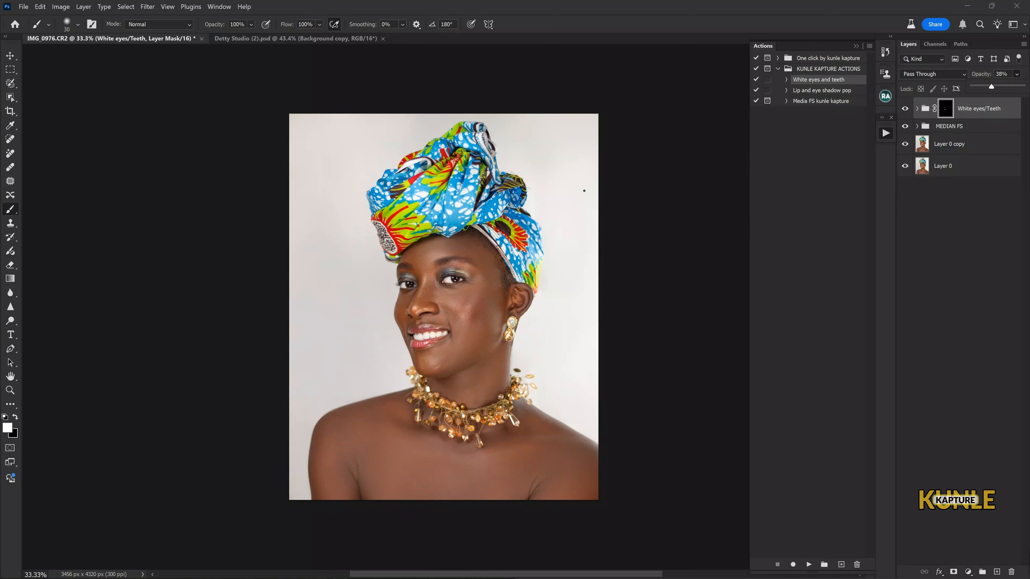
left_click(570, 189)
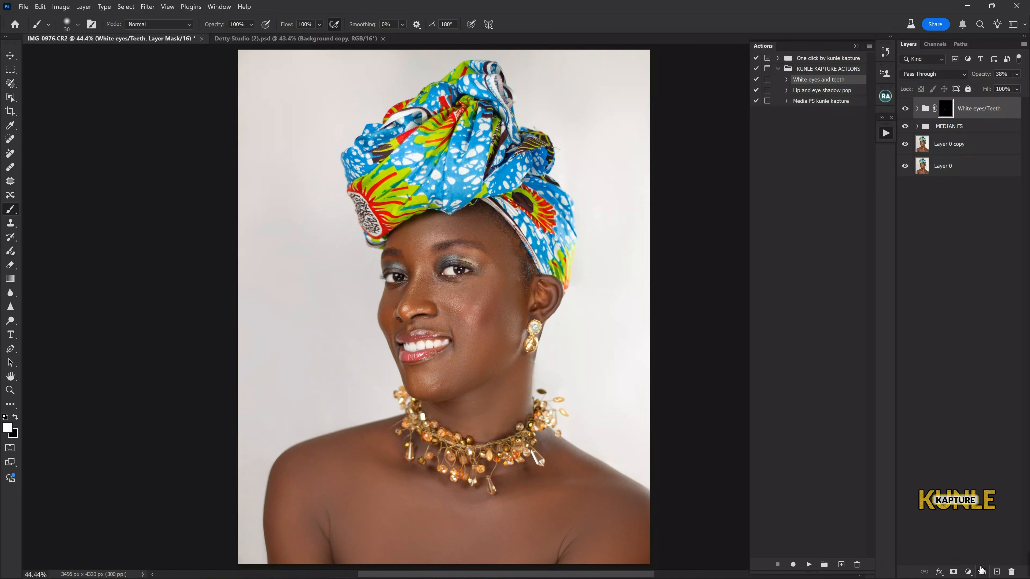
Create a new group containing an empty layer and sample a light skin tone from the forehead as the foreground color
left_click(982, 572)
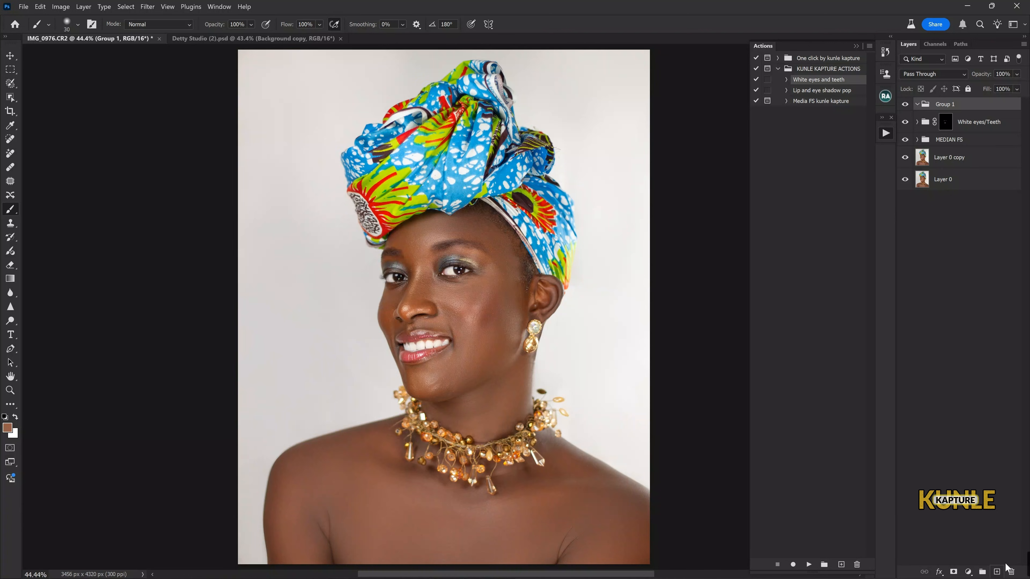
left_click(997, 572)
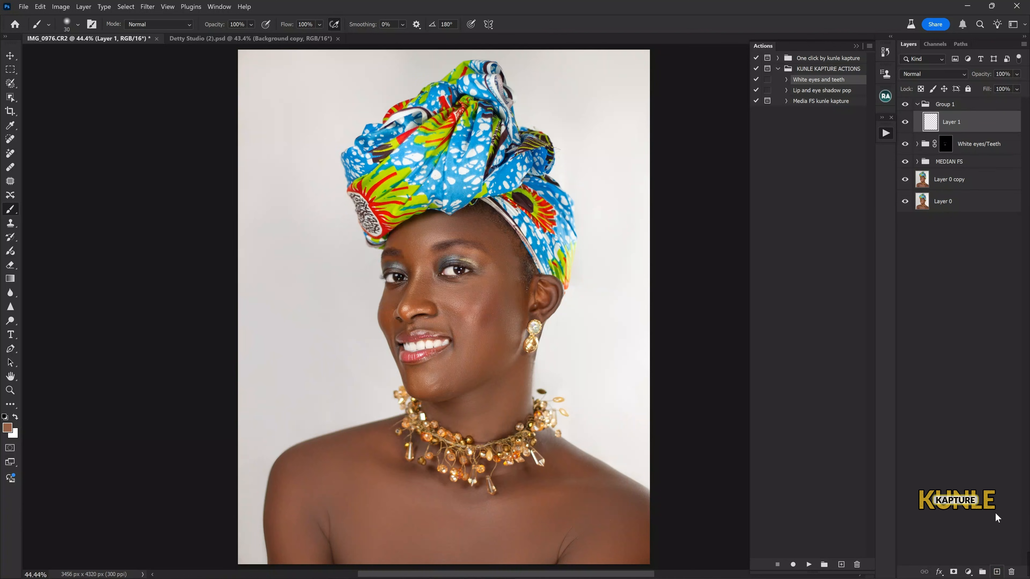
key("ctrl+plus")
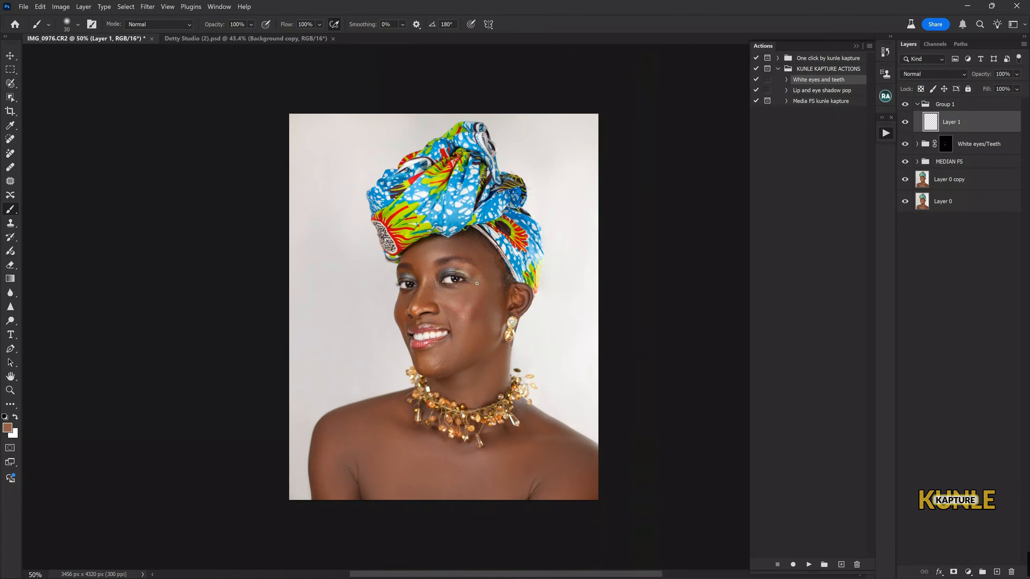
key("ctrl+plus")
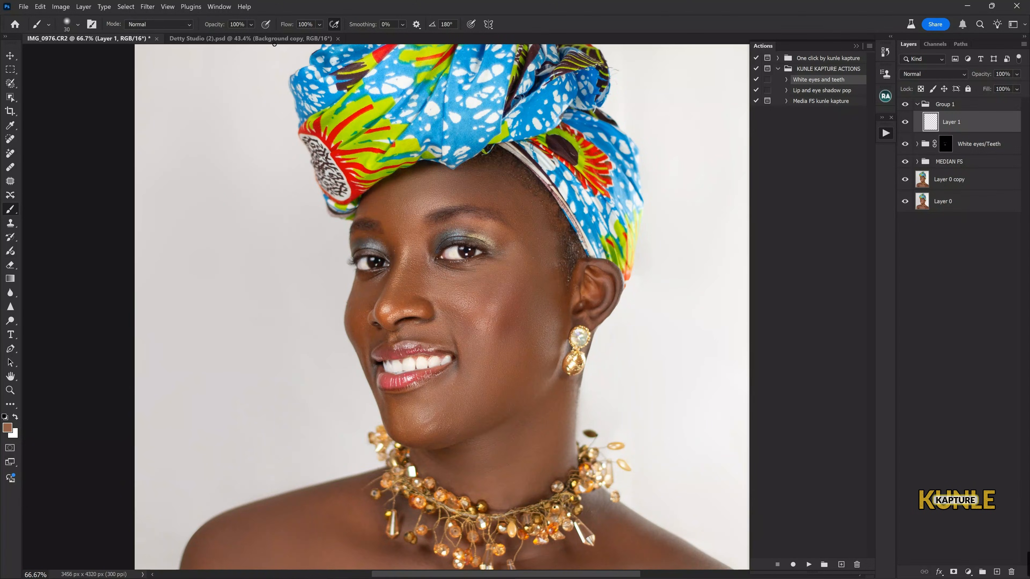
left_click(415, 199, "alt")
left_click_drag(415, 200, 421, 210)
left_click(418, 202, "alt")
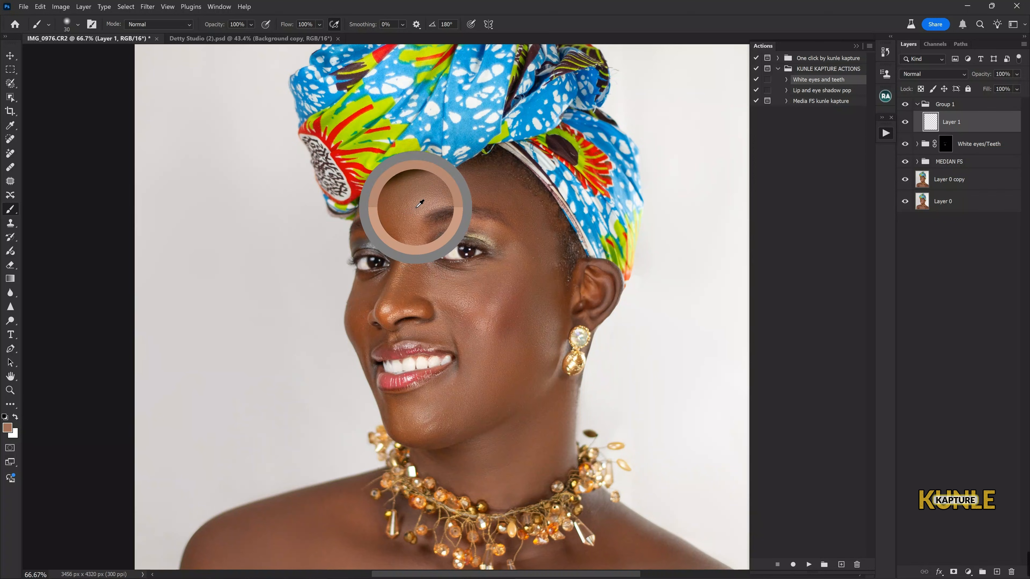
left_click(418, 207, "alt")
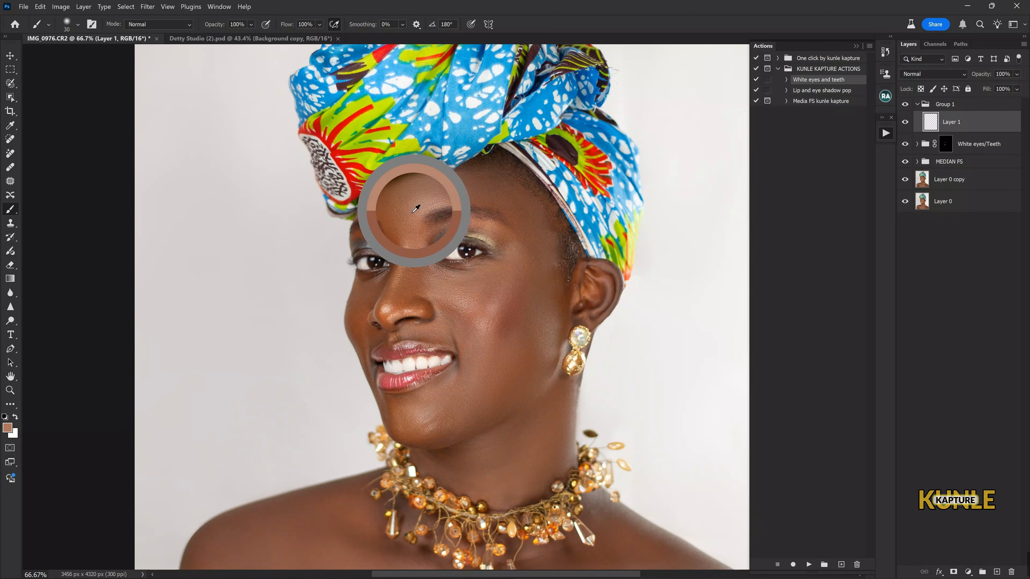
left_click(420, 206, "alt")
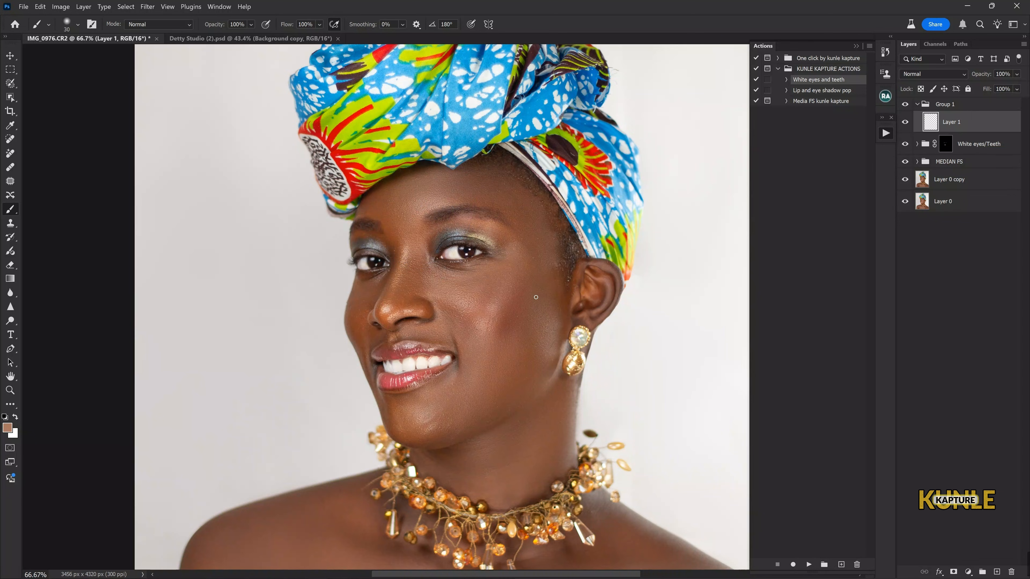
Cover the whole canvas on Layer 1 with the sampled skin tone, using a brush of size 2300 and 2200
scroll(536, 297, "down", 2)
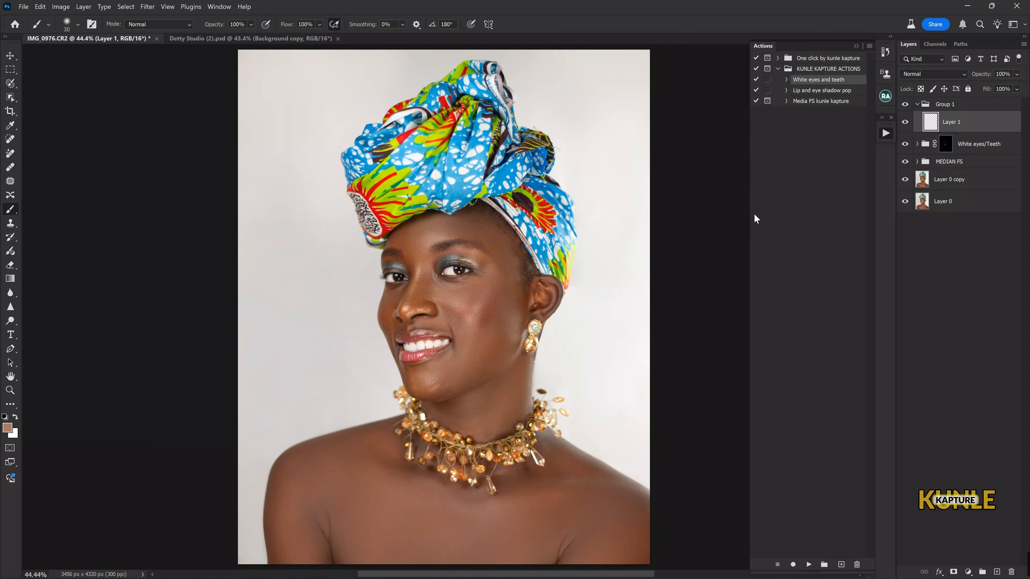
key("bracketright")
key("bracketright")
key("bracketright")
key("bracketright")
key("bracketright")
key("bracketright")
key("bracketright")
key("bracketright")
key("bracketright")
key("bracketright")
key("bracketright")
key("bracketright")
key("bracketright")
key("bracketright")
key("bracketright")
key("bracketright")
key("bracketright")
key("bracketright")
key("bracketright")
key("bracketright")
mouse_move(465, 281)
left_mouse_down()
mouse_move(439, 375)
mouse_move(460, 379)
left_mouse_up()
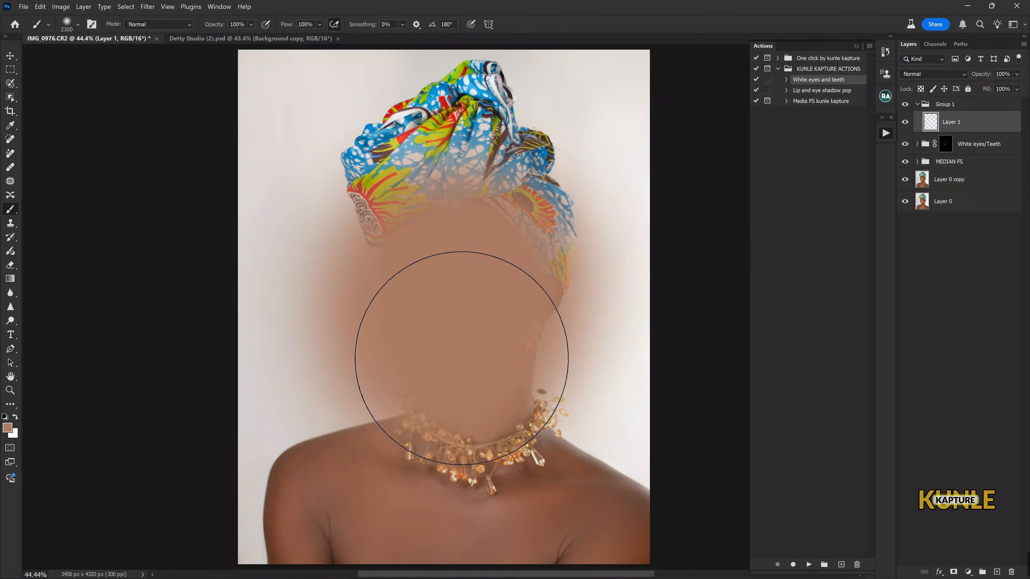
scroll(484, 317, "down", 1)
key("bracketleft")
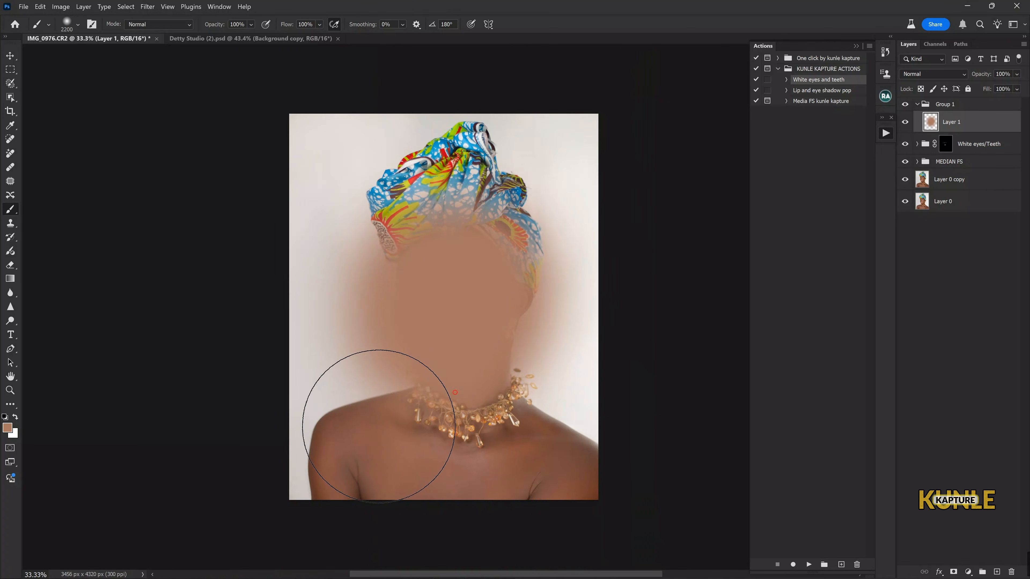
mouse_move(363, 410)
left_mouse_down()
mouse_move(434, 427)
mouse_move(349, 483)
mouse_move(607, 477)
mouse_move(555, 449)
mouse_move(517, 446)
mouse_move(561, 432)
mouse_move(521, 400)
mouse_move(520, 314)
mouse_move(476, 273)
mouse_move(434, 270)
mouse_move(437, 309)
mouse_move(322, 334)
mouse_move(286, 327)
mouse_move(586, 352)
mouse_move(609, 304)
mouse_move(613, 241)
mouse_move(601, 296)
mouse_move(523, 154)
mouse_move(366, 152)
mouse_move(270, 167)
mouse_move(380, 239)
mouse_move(381, 175)
mouse_move(461, 123)
mouse_move(445, 242)
mouse_move(455, 454)
mouse_move(532, 387)
mouse_move(594, 146)
mouse_move(528, 197)
mouse_move(386, 354)
mouse_move(347, 294)
mouse_move(557, 257)
mouse_move(580, 226)
mouse_move(384, 480)
mouse_move(609, 352)
mouse_move(718, 241)
mouse_move(552, 311)
mouse_move(535, 301)
mouse_move(555, 271)
mouse_move(582, 276)
mouse_move(567, 297)
mouse_move(595, 273)
mouse_move(604, 248)
mouse_move(511, 300)
mouse_move(494, 291)
mouse_move(499, 198)
mouse_move(525, 161)
mouse_move(385, 177)
mouse_move(421, 367)
mouse_move(516, 357)
mouse_move(474, 373)
mouse_move(526, 357)
mouse_move(544, 332)
mouse_move(832, 239)
mouse_move(956, 146)
left_mouse_up()
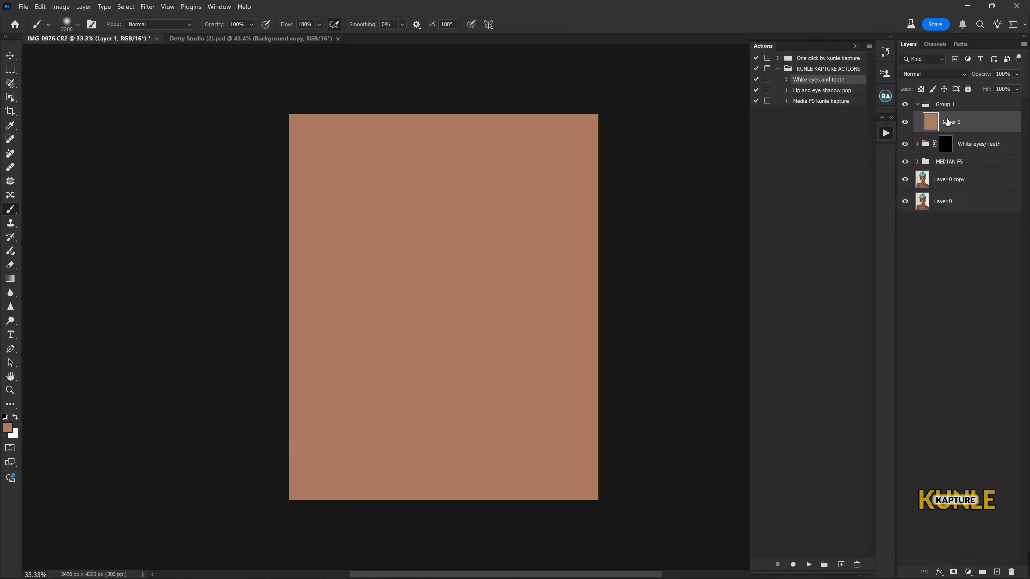
Collapse and hide Group 1, and make Layer 0 copy the active layer
left_click(959, 104)
left_click(918, 104)
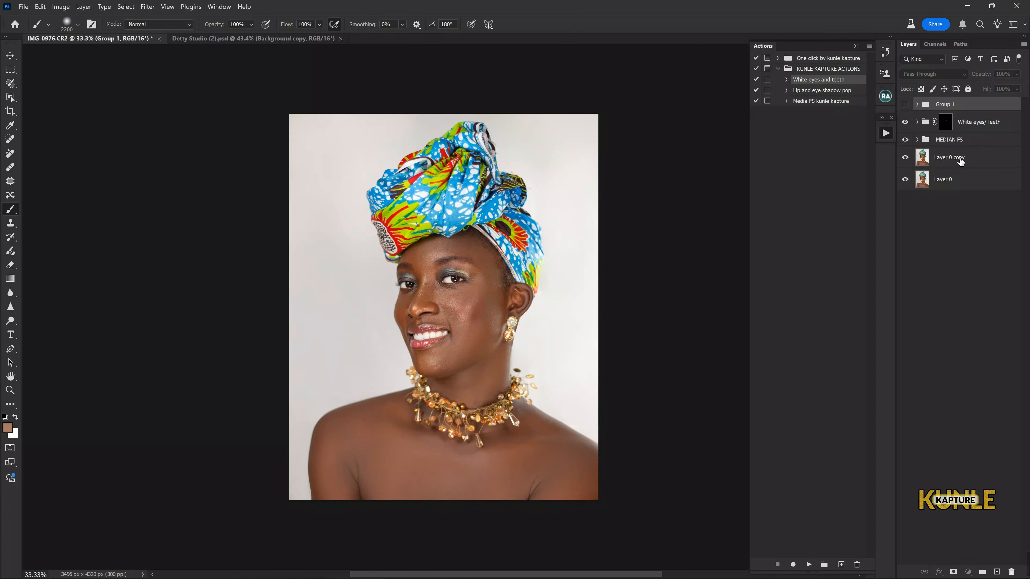
left_click(960, 162)
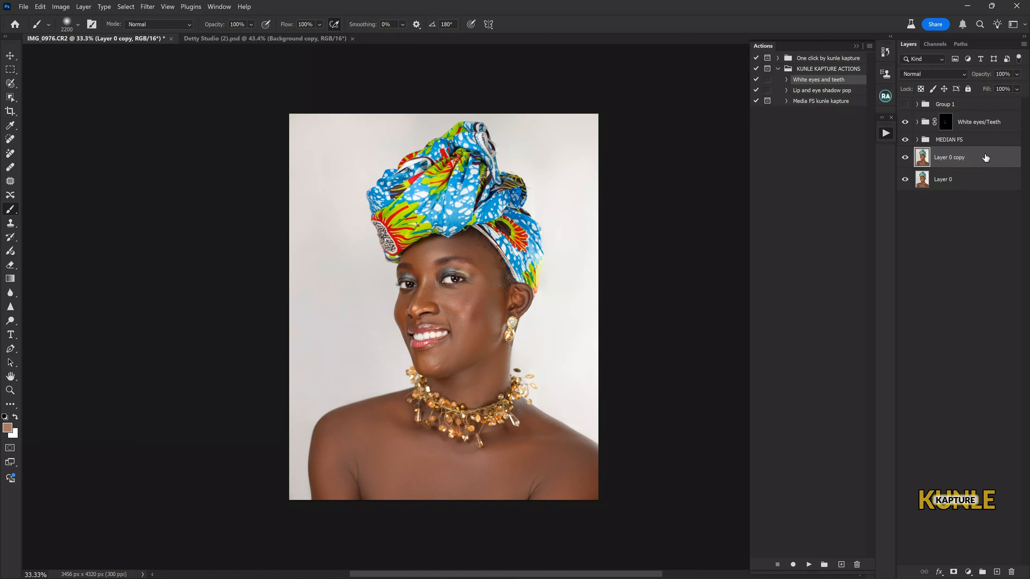
Make a selection of the woman on Layer 0 copy with Select Subject and return to the Brush tool
left_click(8, 86)
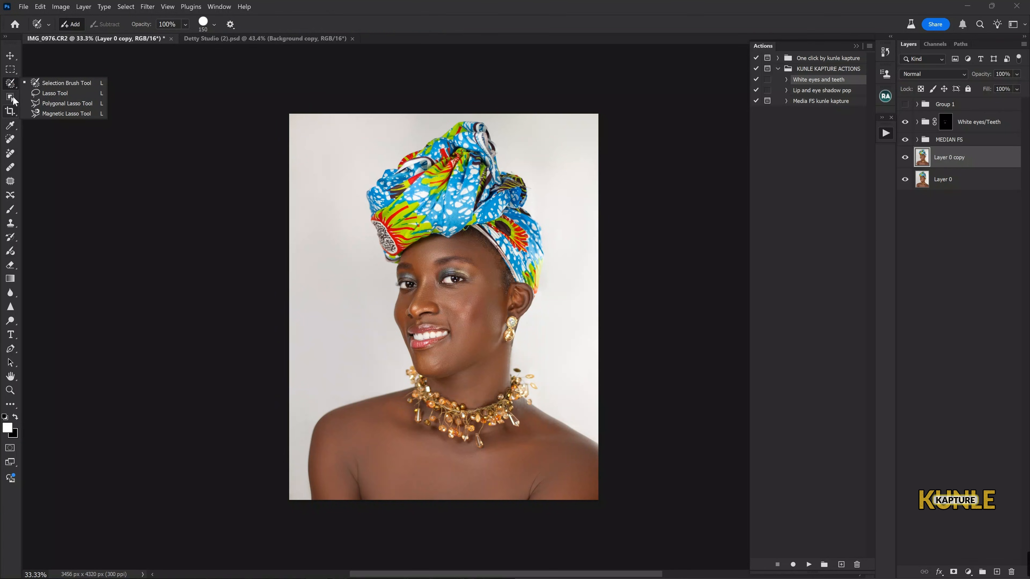
left_click(16, 84)
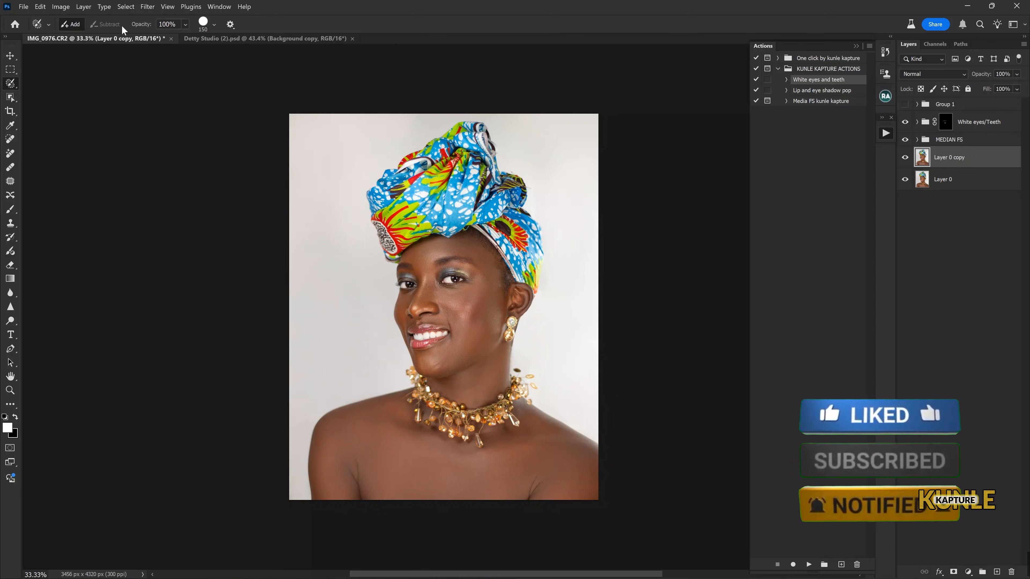
left_click(125, 7)
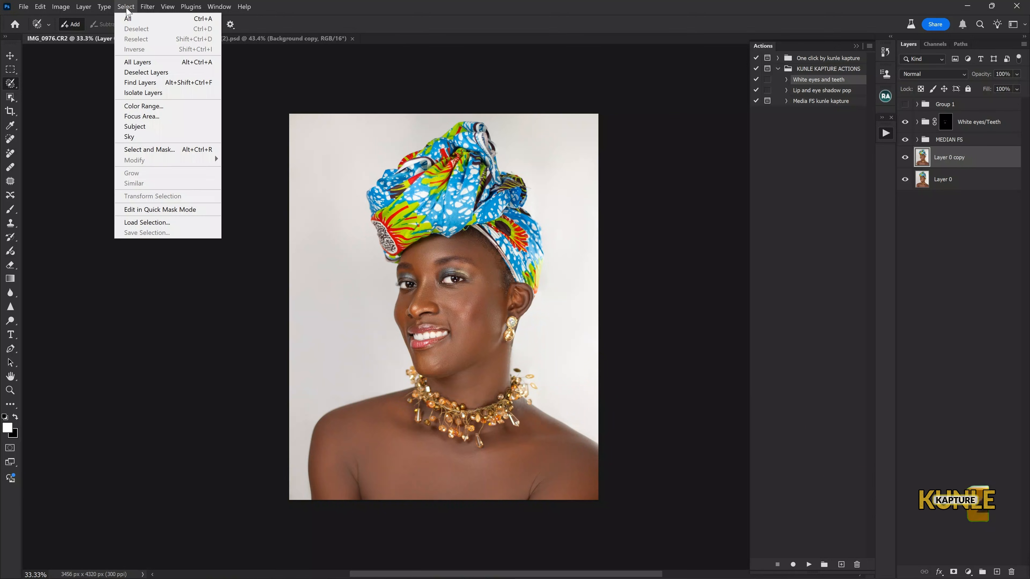
left_click(142, 127)
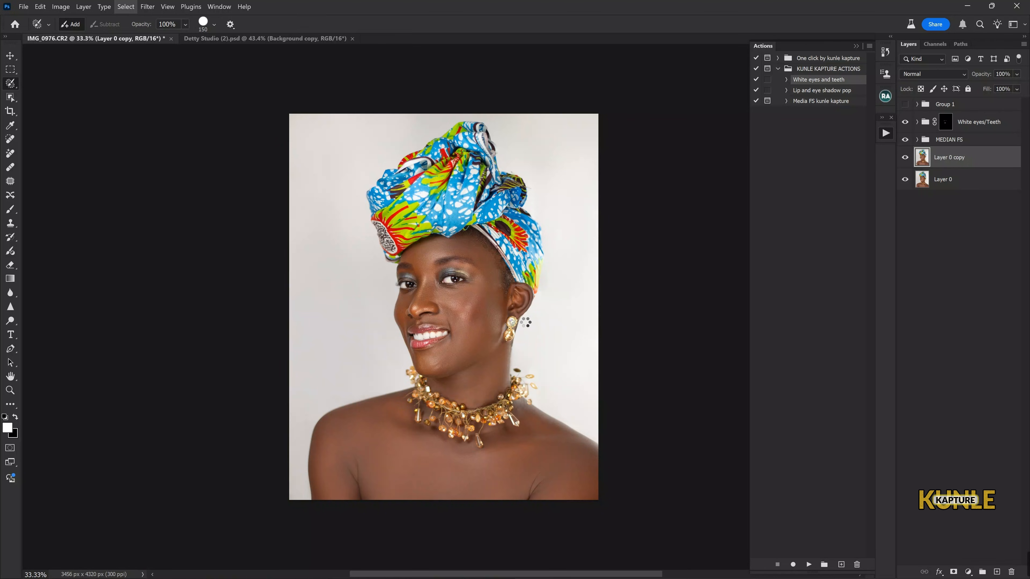
key("q")
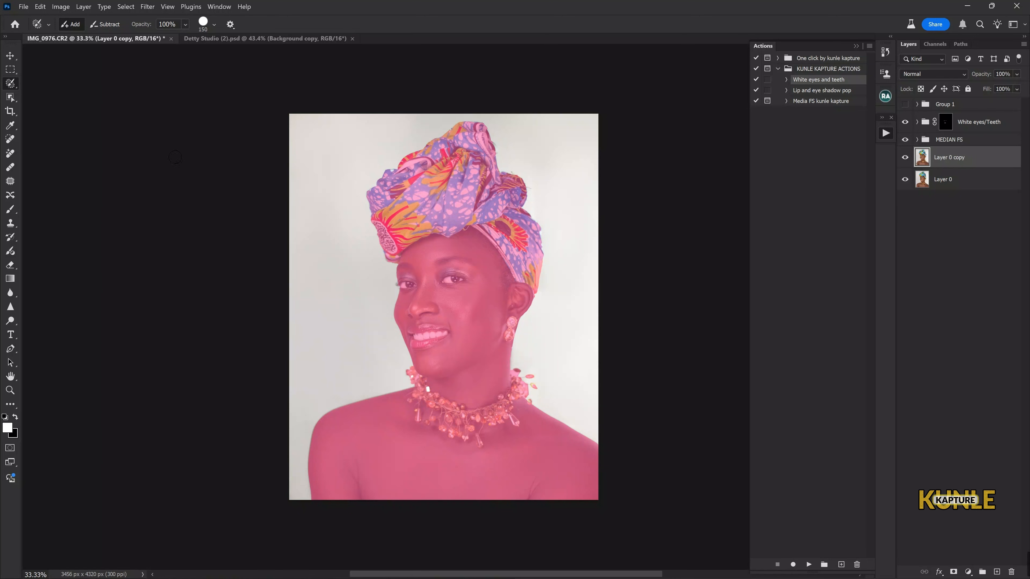
key("b")
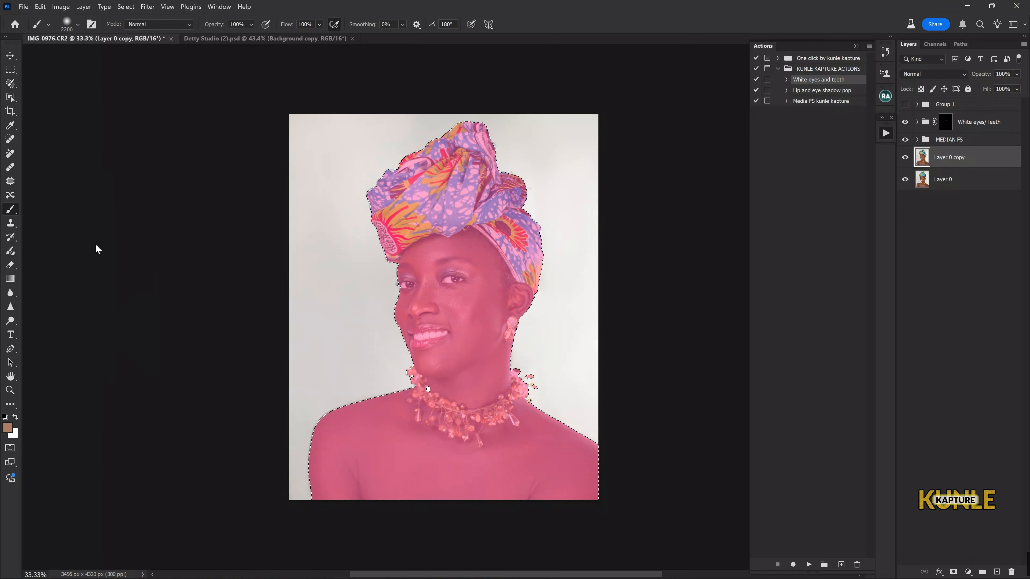
key("q")
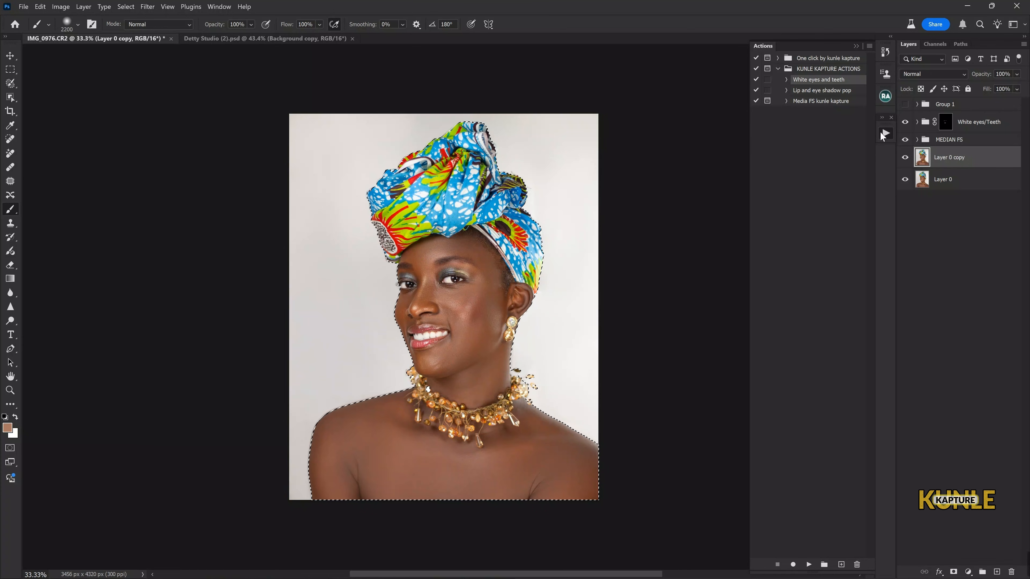
Show Group 1 again and add a layer mask to it from the subject selection
left_click(905, 104)
left_click(928, 108)
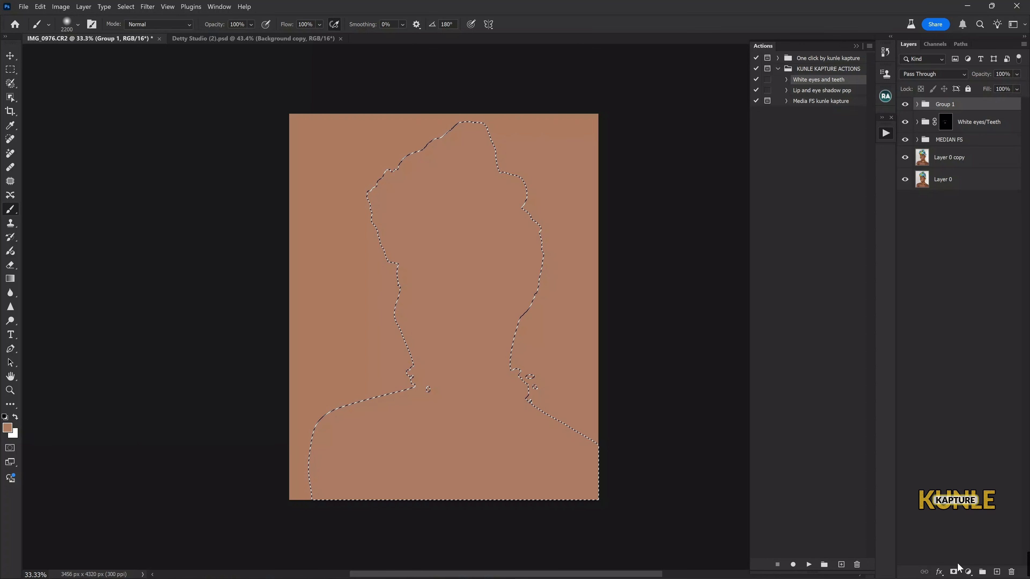
left_click(953, 572)
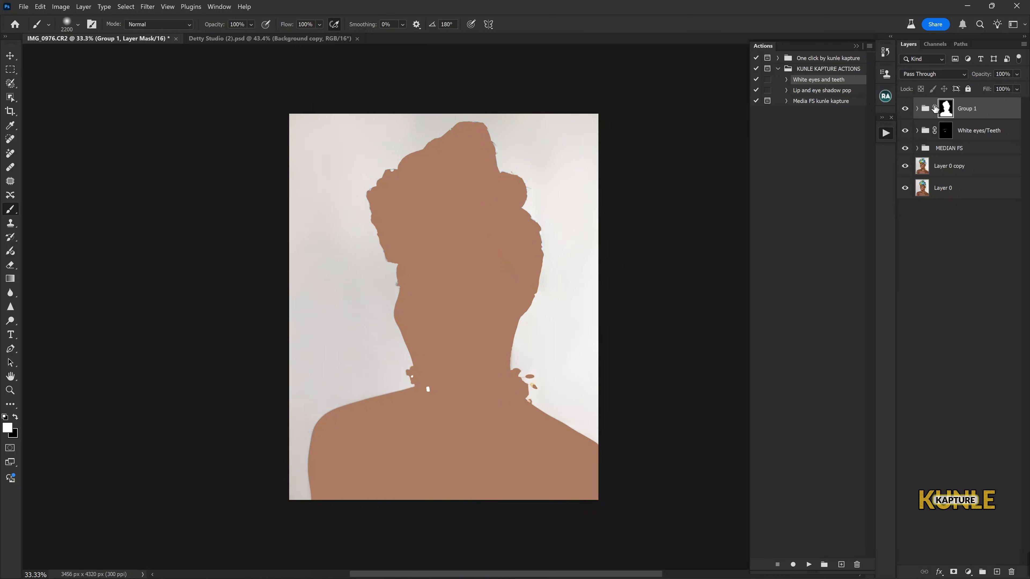
Expand Group 1 and toggle Layer 1's visibility off and on to compare the masked skin-tone fill
left_click(917, 108)
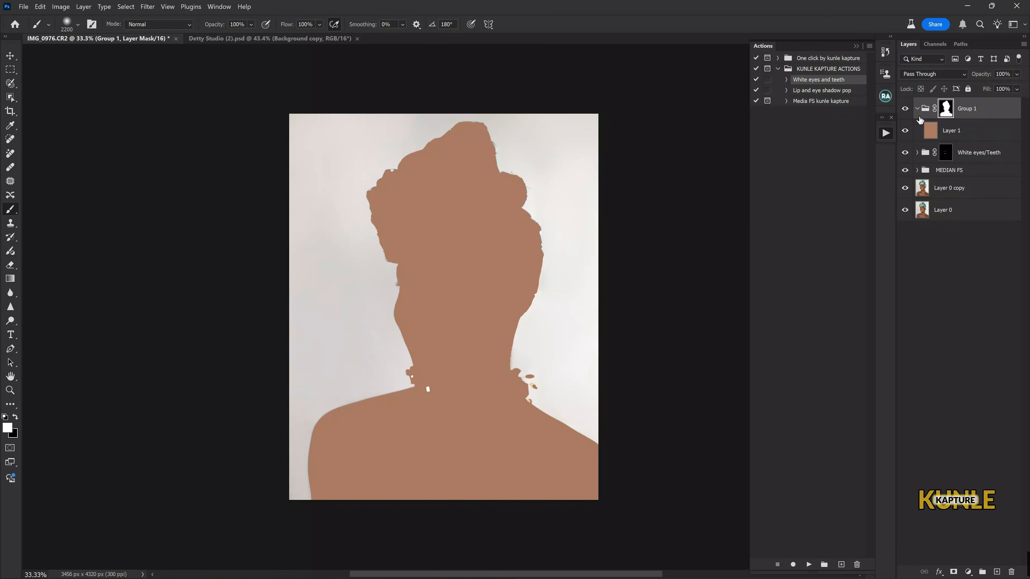
left_click(905, 131)
left_click(905, 131)
left_click(917, 109)
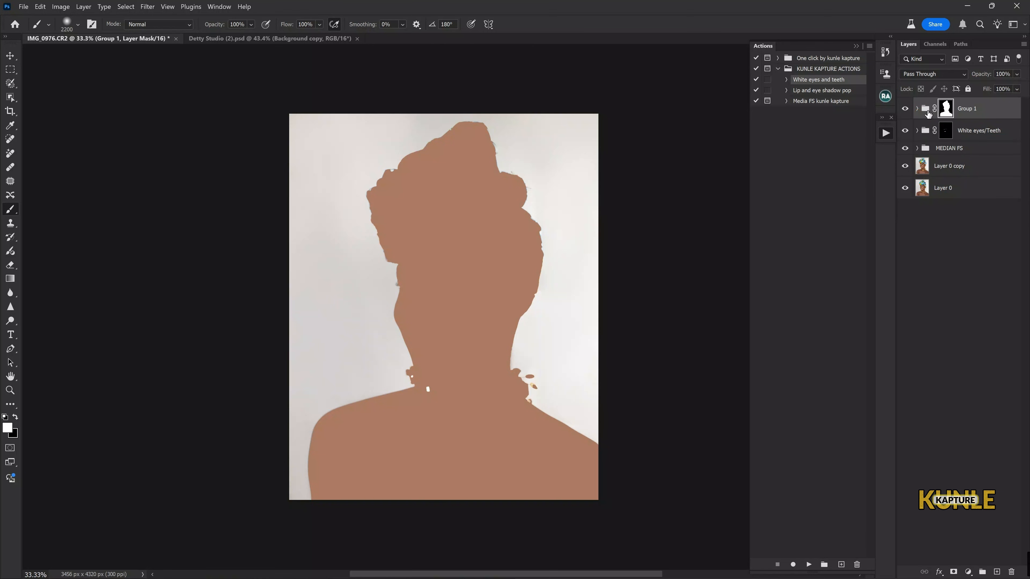
Set the blend mode of Layer 1 inside Group 1 to Color
left_click(917, 108)
left_click(938, 134)
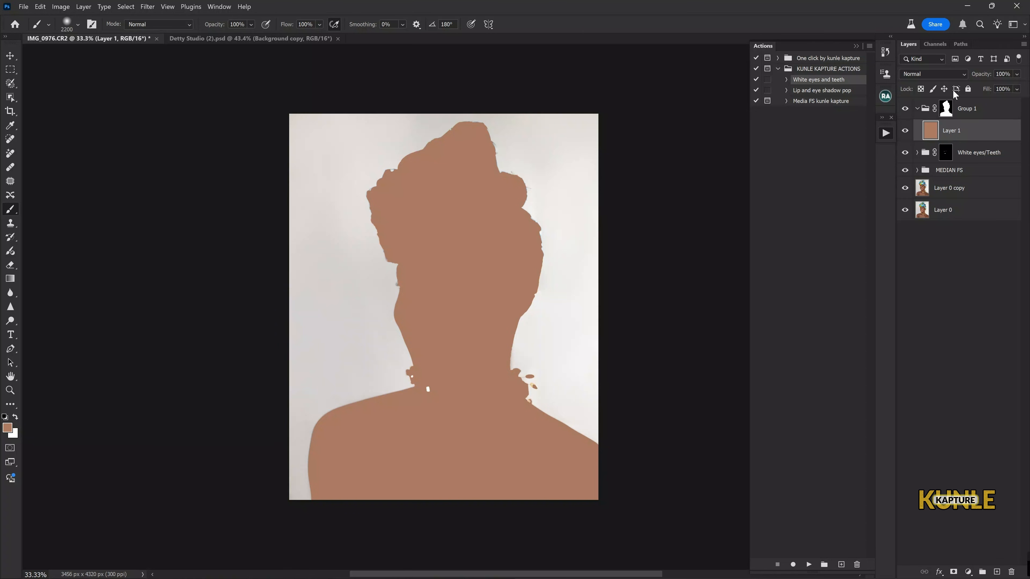
left_click(944, 74)
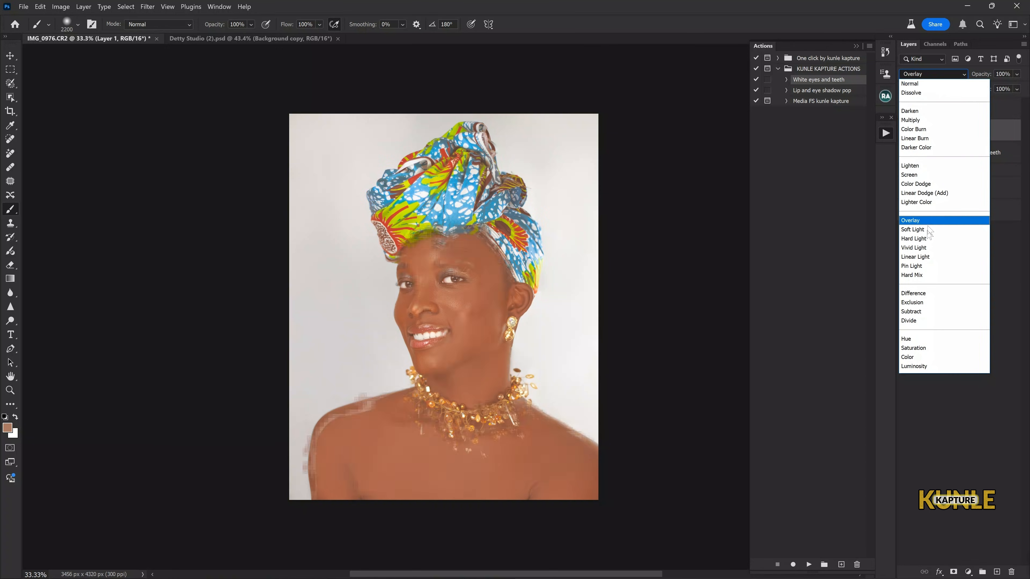
left_click(926, 358)
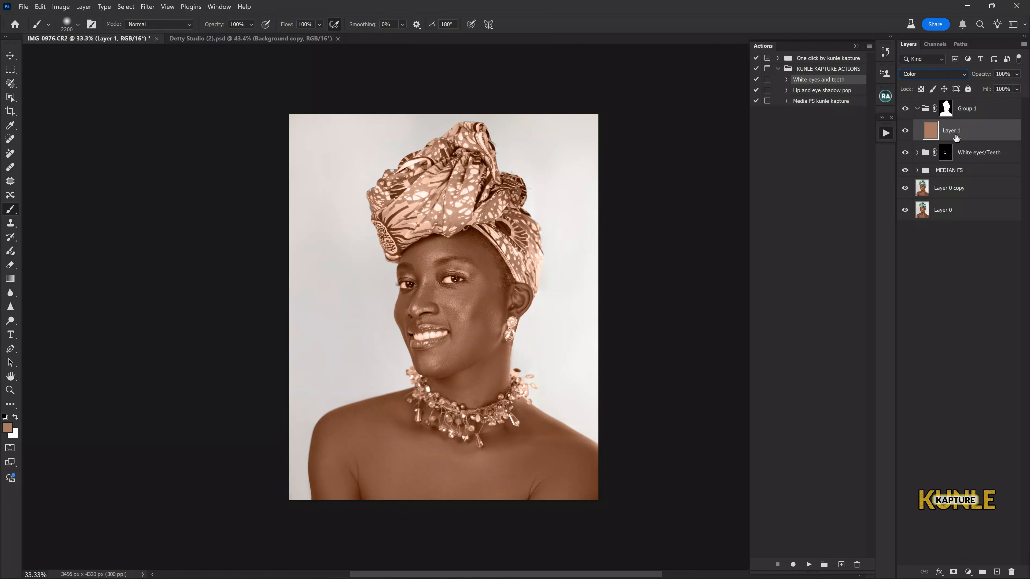
Erase Group 1's layer mask over the lower front folds of the headwrap with a 250 px eraser to restore the fabric colors
left_click(947, 112)
left_click(917, 109)
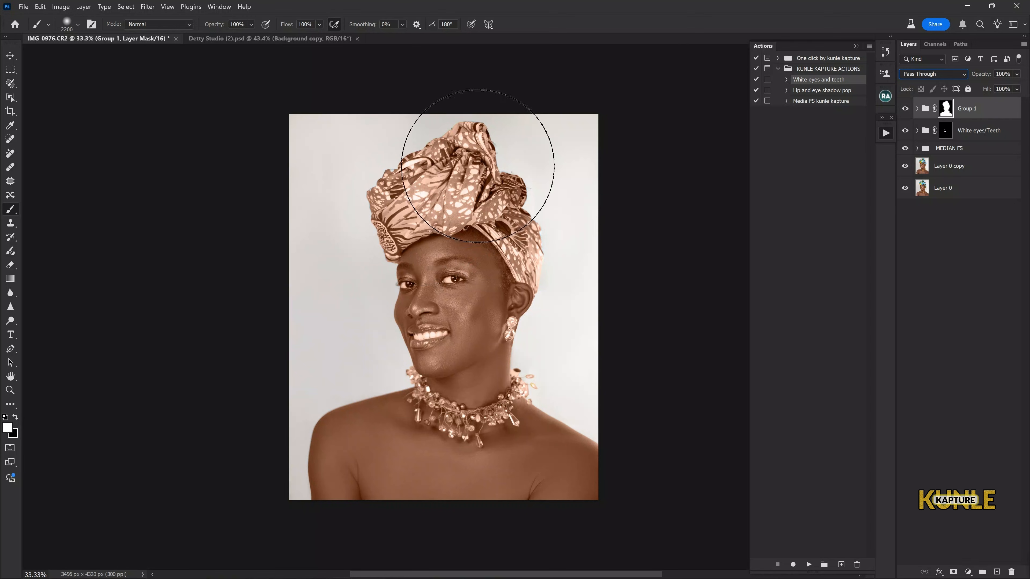
key("ctrl+plus")
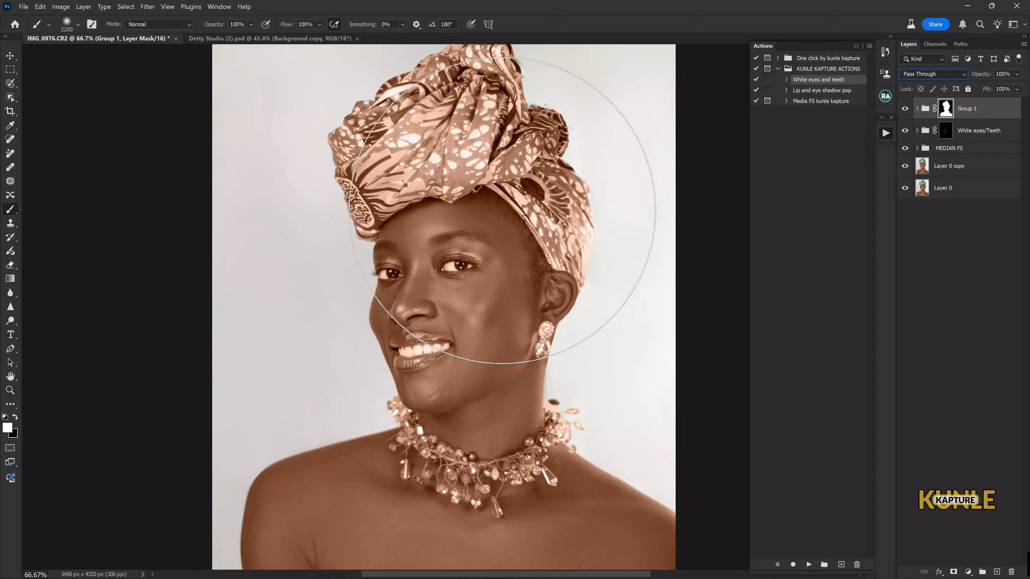
key("ctrl+plus")
left_click_drag(350, 186, 403, 261)
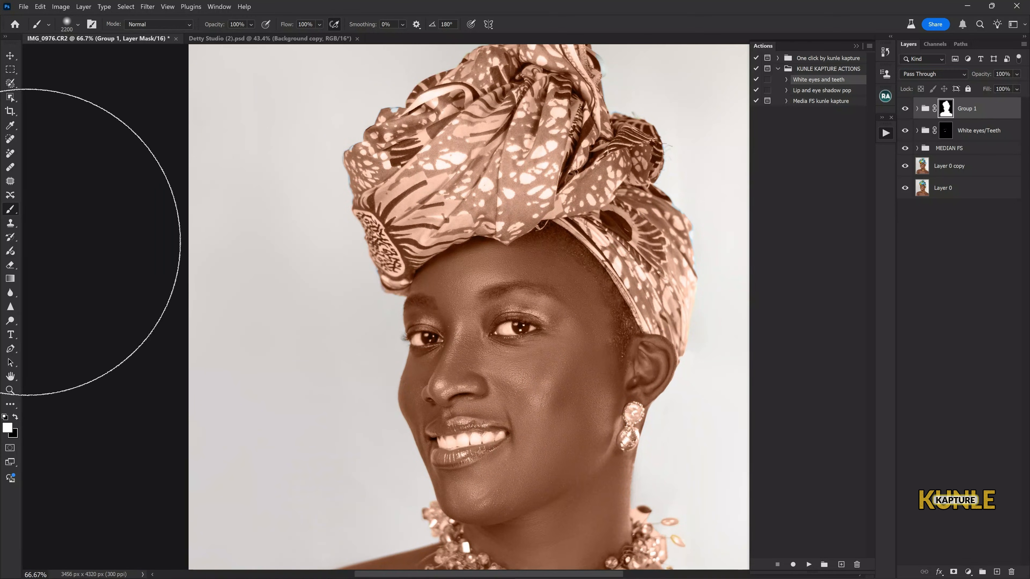
key("e")
key("ctrl+minus")
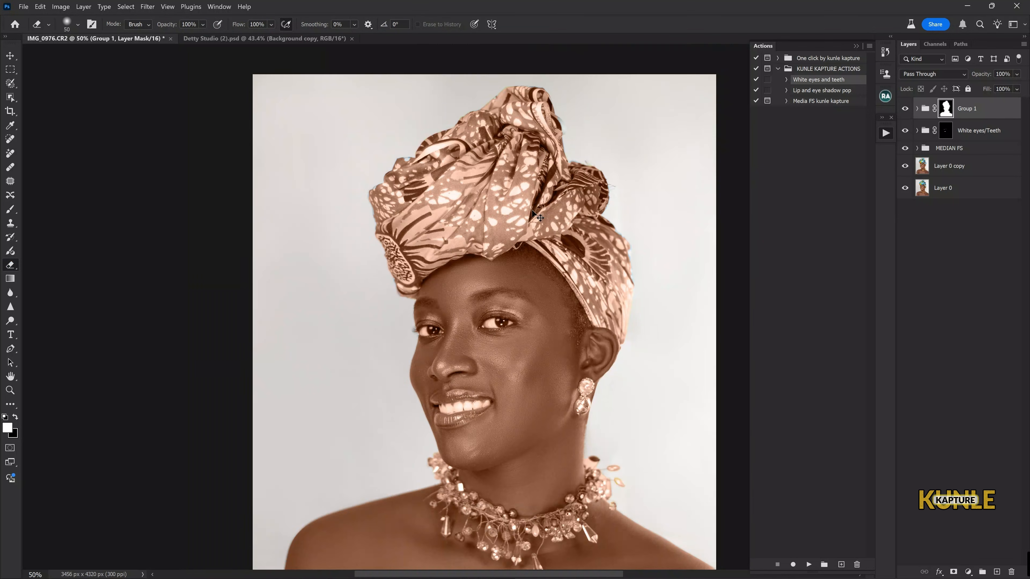
key("bracketright")
key("bracketright")
key("bracketright")
key("bracketright")
key("bracketright")
key("bracketright")
key("bracketright")
key("bracketright")
key("bracketright")
key("bracketright")
key("bracketright")
mouse_move(612, 201)
left_mouse_down()
mouse_move(508, 212)
mouse_move(434, 247)
left_mouse_up()
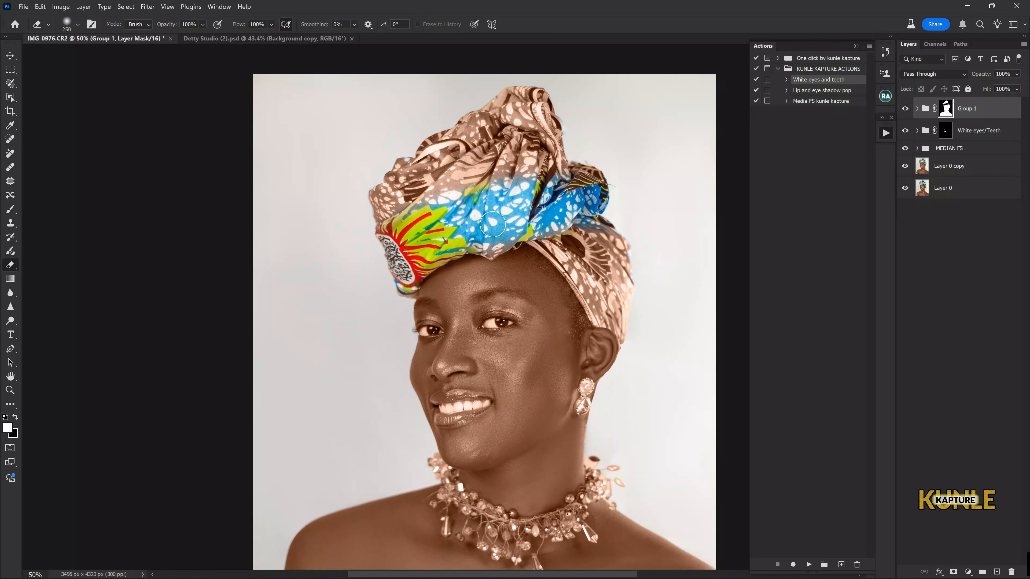
Erase the group mask over the headwrap's upper folds and back band, using a smaller eraser near the ear
mouse_move(584, 152)
left_mouse_down()
mouse_move(527, 122)
mouse_move(485, 133)
left_mouse_up()
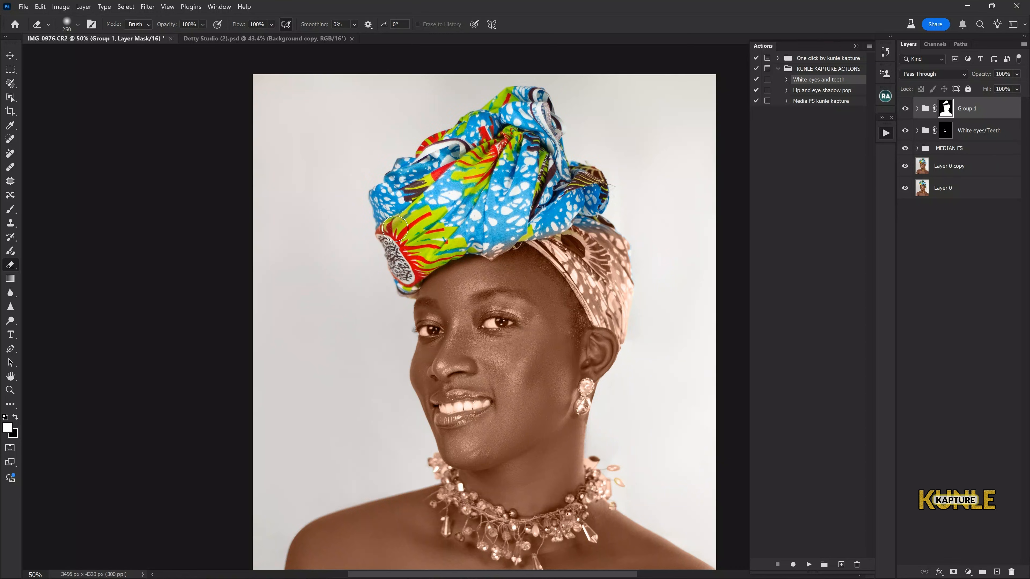
left_click_drag(611, 267, 543, 228)
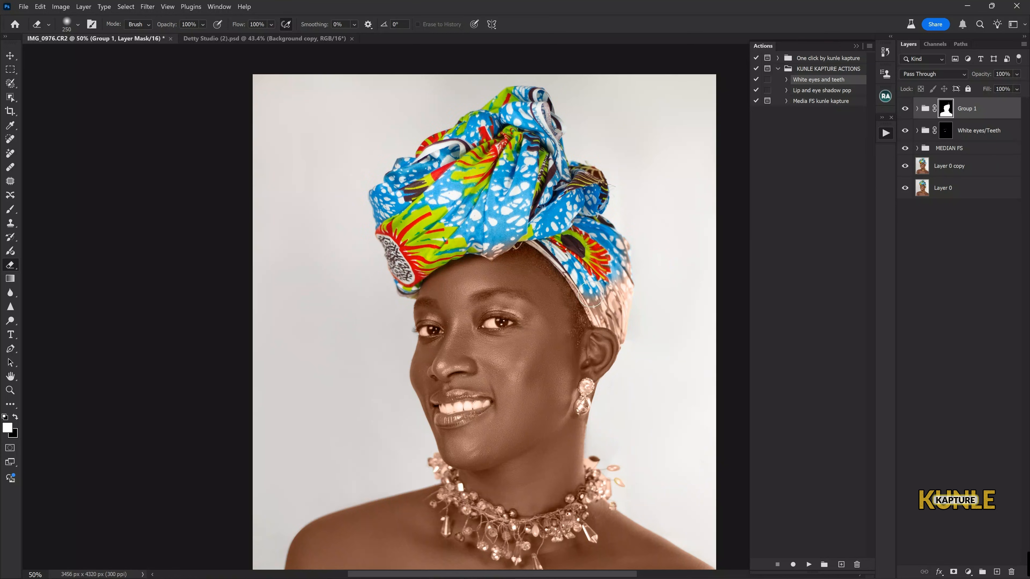
key("bracketleft")
key("bracketleft")
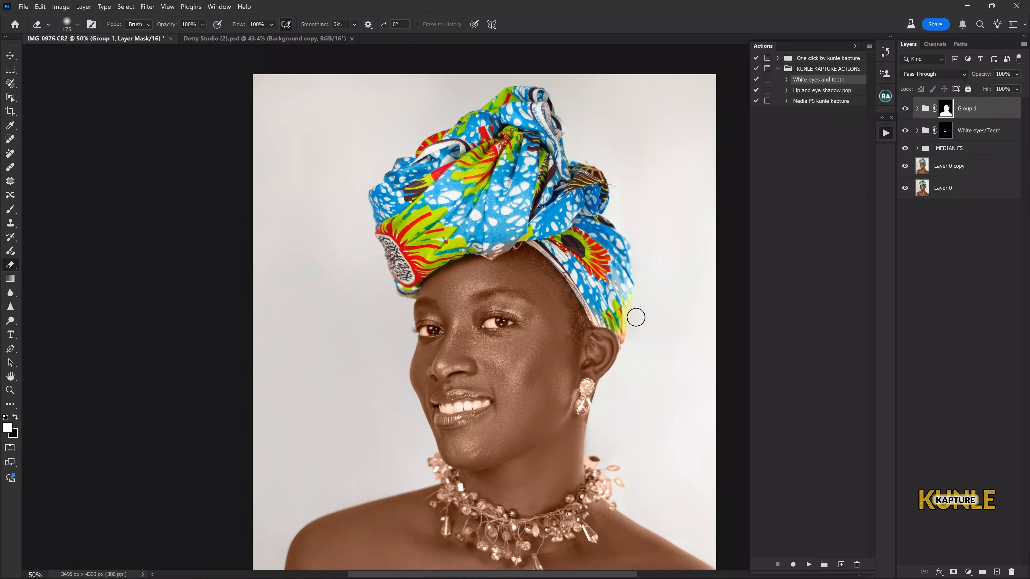
Erase the group mask over both eyes and the eyebrows with a small eraser to bring back their original color
key("ctrl+plus")
key("ctrl+plus")
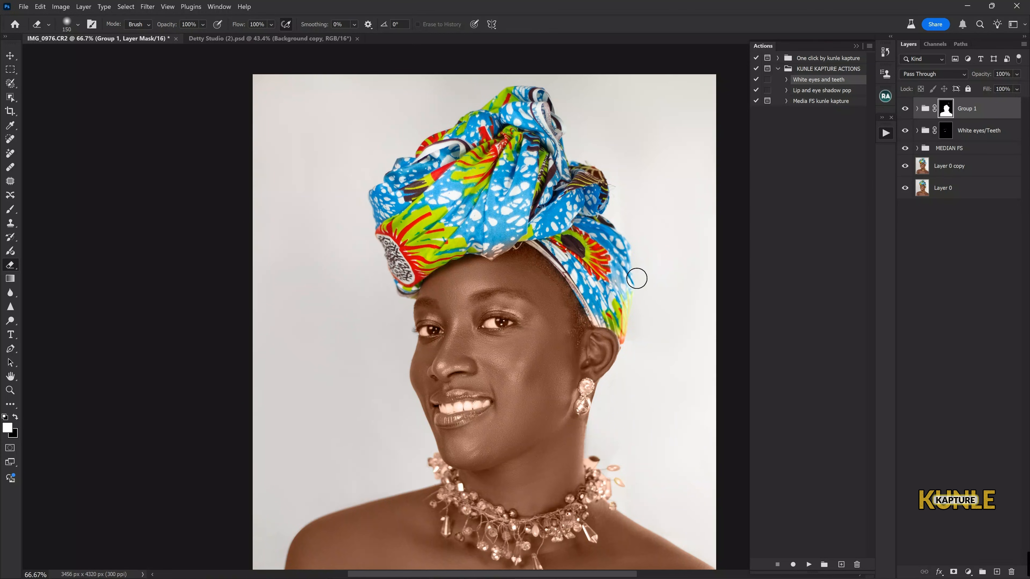
left_click_drag(531, 377, 528, 273)
key("bracketleft")
key("bracketleft")
key("bracketleft")
key("bracketleft")
key("bracketleft")
key("bracketleft")
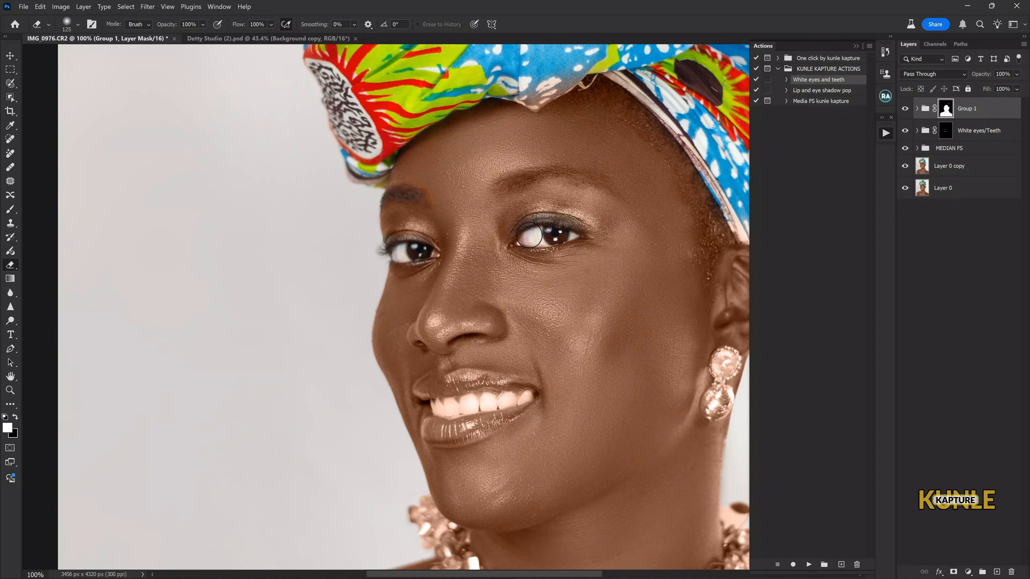
key("bracketleft")
left_click_drag(508, 187, 611, 187)
Enlarge the eraser to 200 px and erase the group mask along the hairline and the headwrap's lower edge on the forehead
key("bracketright")
key("bracketright")
key("bracketright")
key("bracketright")
left_click_drag(597, 74, 545, 78)
key("bracketright")
key("bracketright")
mouse_move(652, 107)
left_mouse_down()
mouse_move(711, 189)
mouse_move(716, 236)
mouse_move(720, 227)
left_mouse_up()
left_click_drag(544, 74, 541, 96)
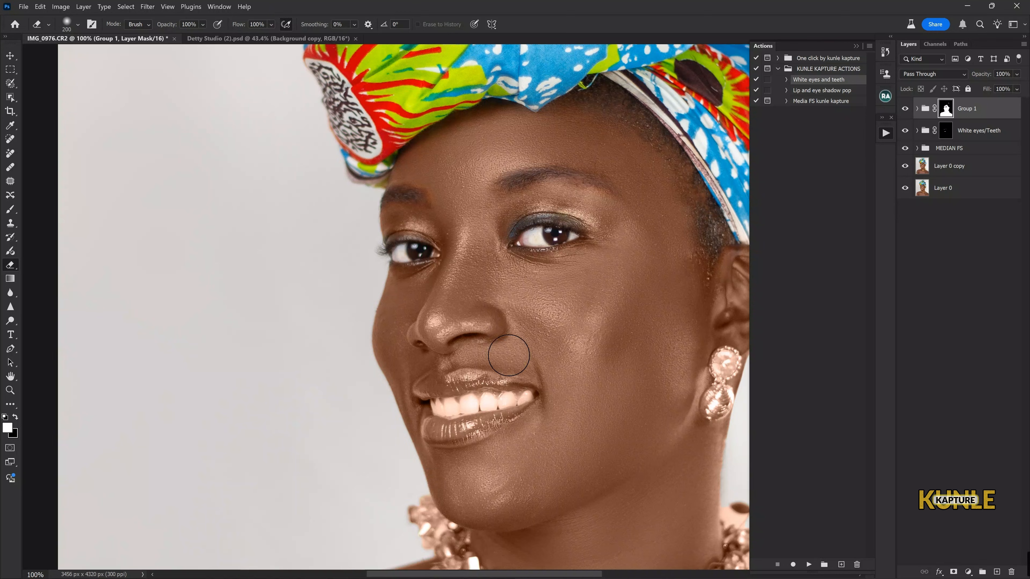
Erase the group mask over the lips and teeth with a 100 px eraser
mouse_move(490, 368)
left_mouse_down()
mouse_move(501, 265)
mouse_move(501, 283)
mouse_move(463, 276)
mouse_move(437, 290)
mouse_move(482, 312)
left_mouse_up()
key("bracketleft")
key("bracketleft")
key("bracketleft")
key("bracketleft")
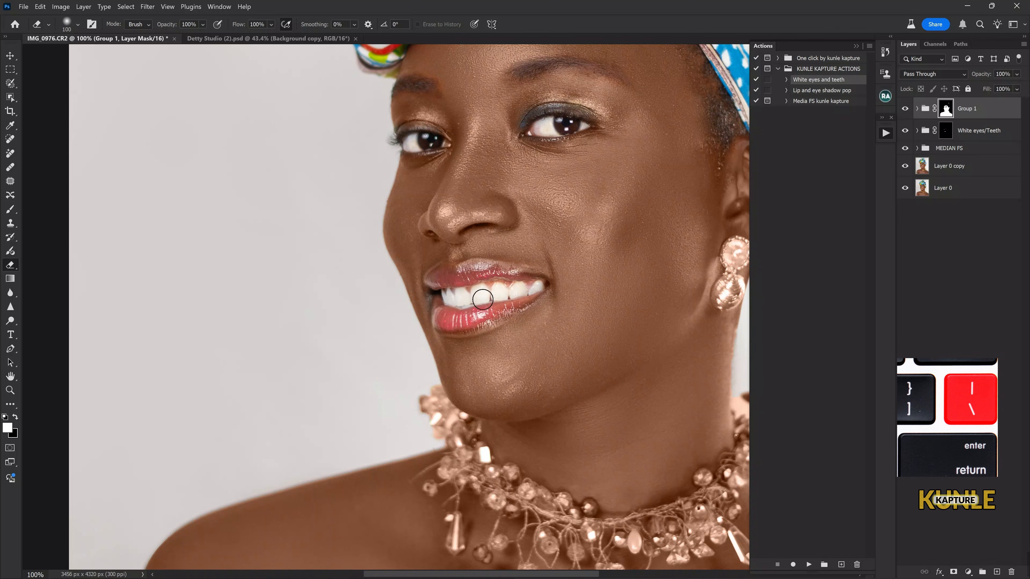
Show the mask as a red overlay, refine the erased lip edges and mouth corner with a 60 px eraser, and hide the overlay
key("backslash")
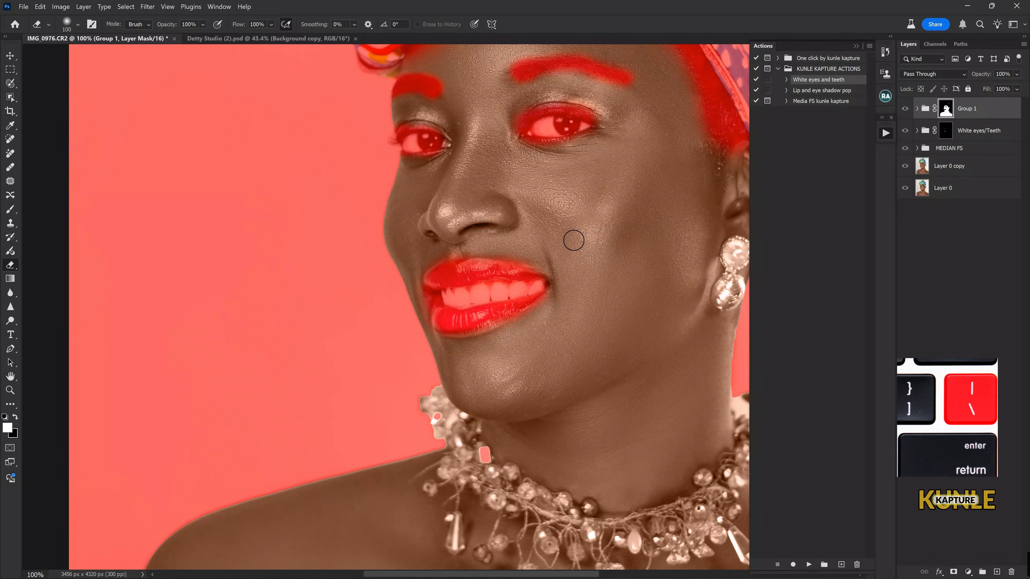
key("ctrl+plus")
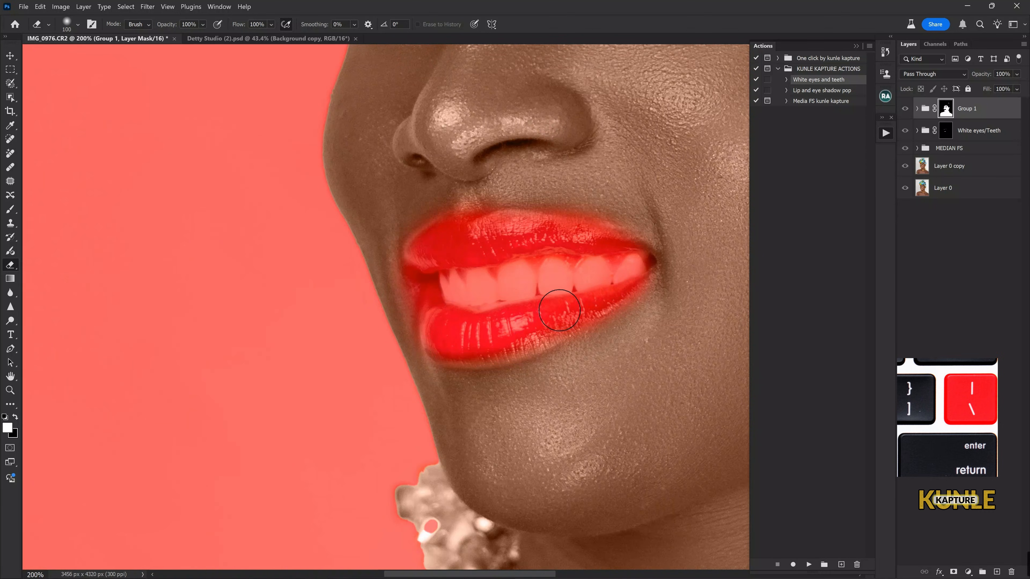
key("bracketleft")
key("bracketleft")
key("bracketleft")
key("bracketleft")
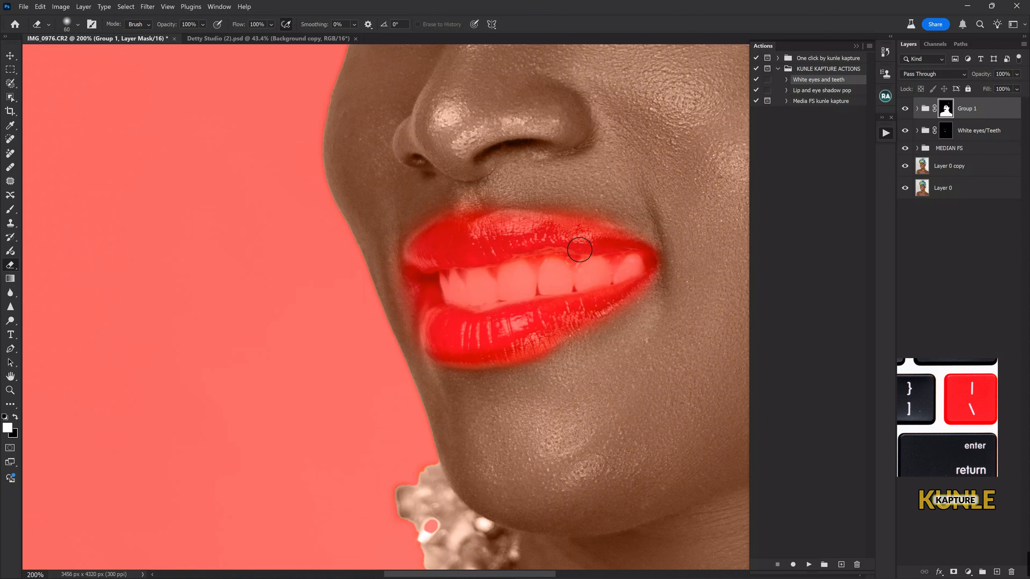
key("backslash")
Erase the group mask over both ends of the necklace and its upper beads beside the neck with a 100 px eraser
key("ctrl+minus")
key("ctrl+minus")
left_click_drag(571, 357, 538, 195)
left_click_drag(618, 289, 610, 230)
key("ctrl+plus")
left_click_drag(718, 104, 645, 178)
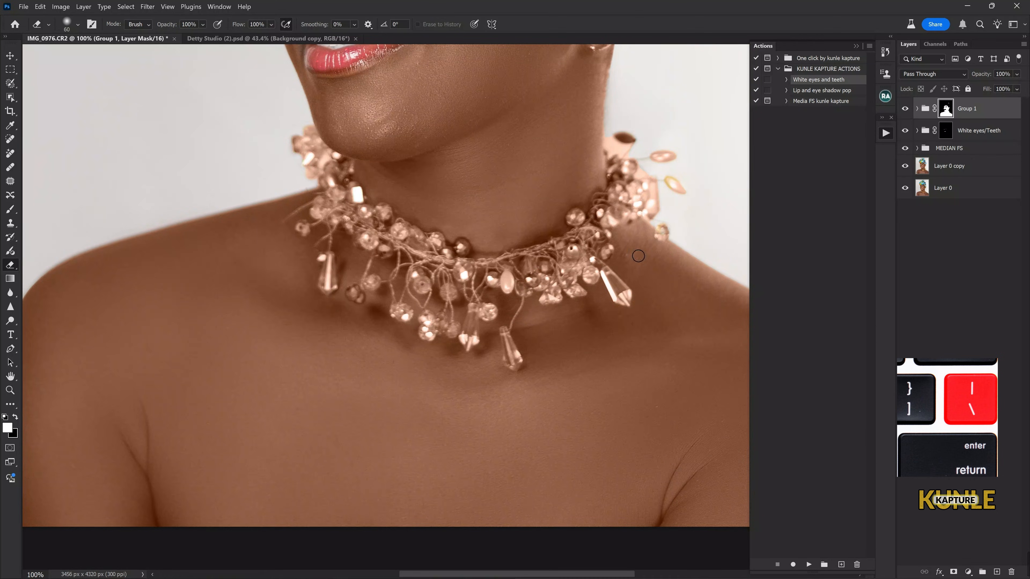
left_click_drag(643, 233, 585, 259)
key("bracketright")
key("bracketright")
key("bracketright")
key("bracketright")
mouse_move(579, 167)
left_mouse_down()
mouse_move(565, 176)
mouse_move(572, 206)
mouse_move(604, 172)
mouse_move(603, 230)
mouse_move(615, 251)
left_mouse_up()
left_click_drag(509, 272, 585, 284)
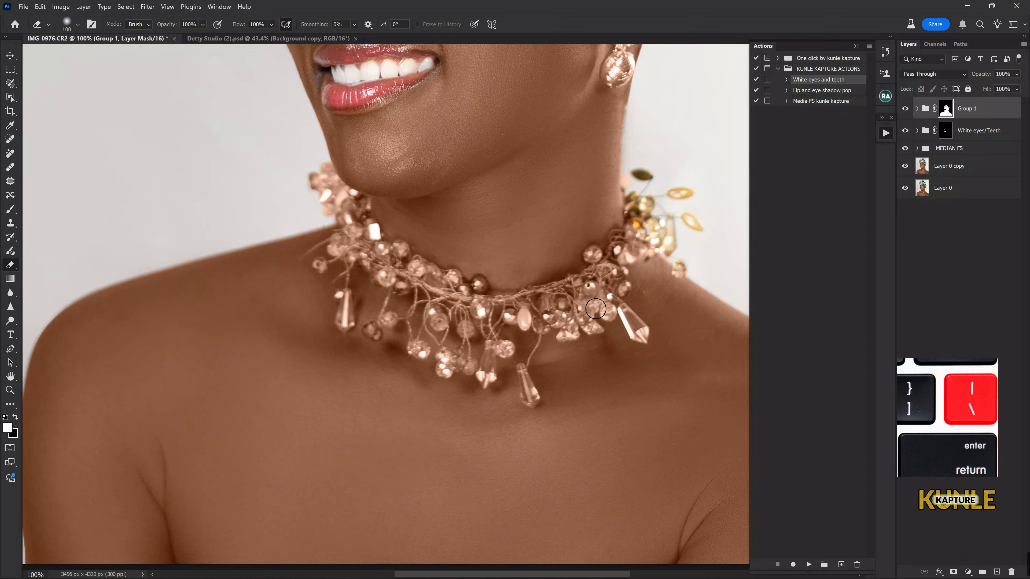
mouse_move(319, 176)
left_mouse_down()
mouse_move(349, 227)
mouse_move(344, 240)
mouse_move(378, 263)
mouse_move(411, 274)
left_mouse_up()
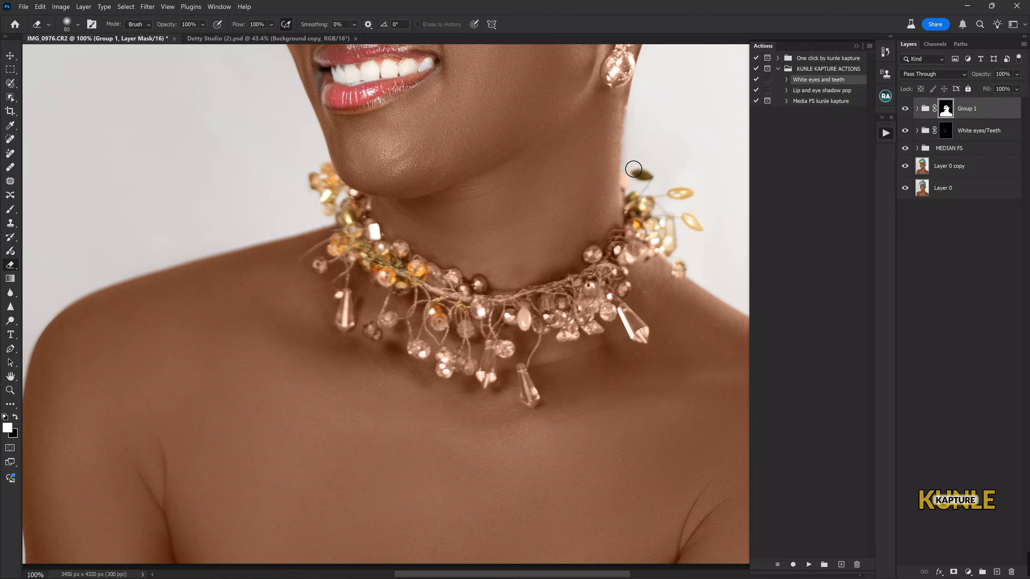
Erase the group mask over individual necklace beads and hanging crystal pendants, reducing the eraser from 80 to 50 px
key("bracketleft")
left_click_drag(594, 290, 572, 320)
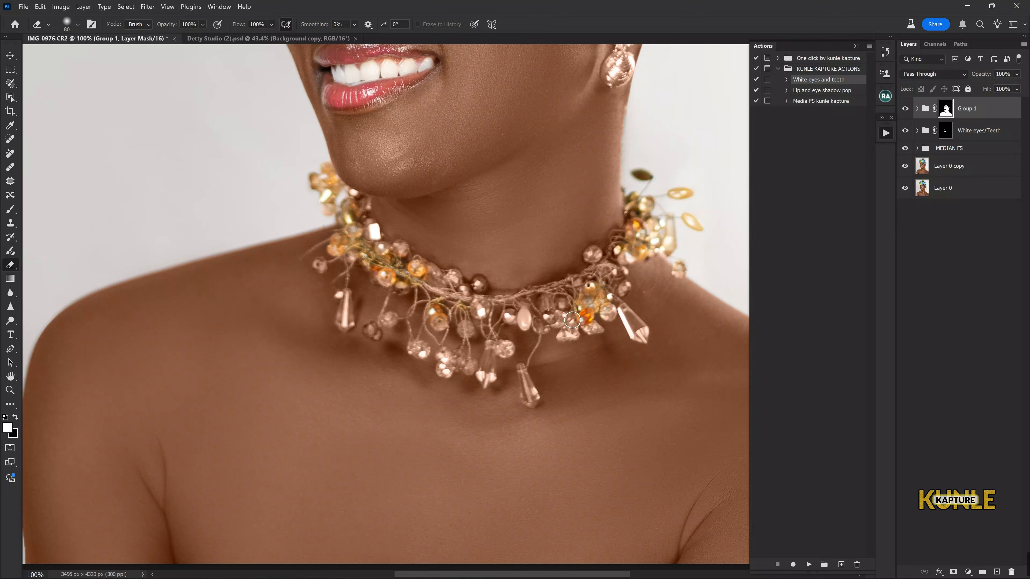
key("bracketleft")
key("bracketleft")
key("bracketleft")
mouse_move(486, 364)
left_mouse_down()
mouse_move(533, 384)
mouse_move(530, 393)
left_mouse_up()
left_click_drag(456, 279, 439, 281)
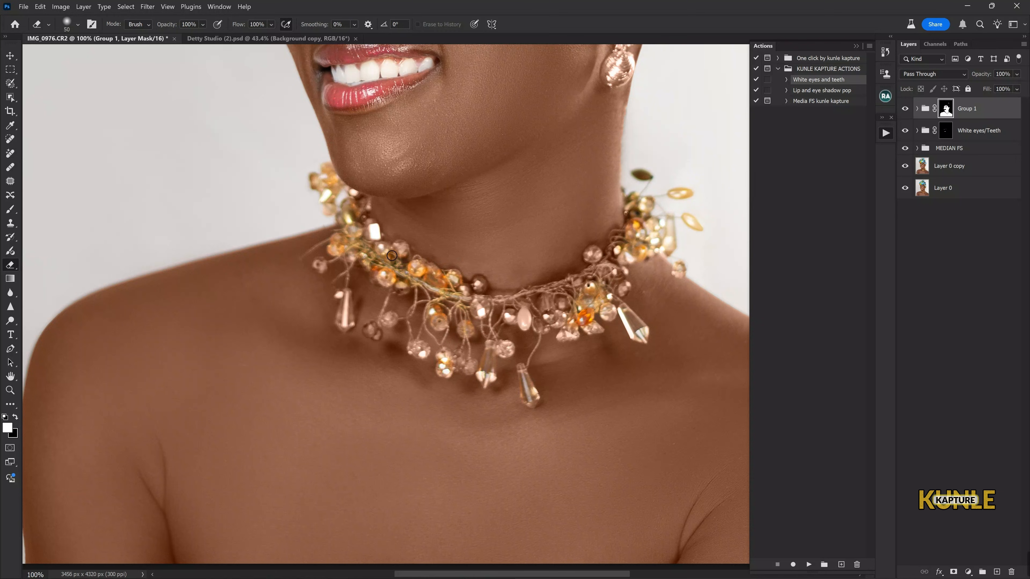
mouse_move(346, 311)
left_mouse_down()
mouse_move(345, 301)
mouse_move(344, 314)
left_mouse_up()
key("ctrl+0")
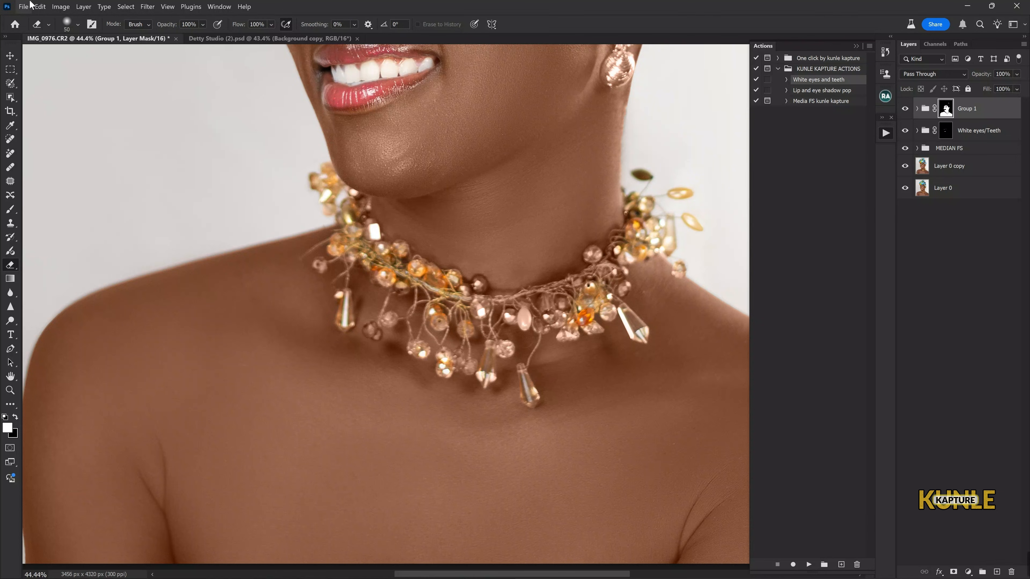
Erase the group mask over the remaining beads and wire of the necklace with a 60 px eraser
key("ctrl+plus")
key("ctrl+plus")
left_click_drag(503, 431, 458, 194)
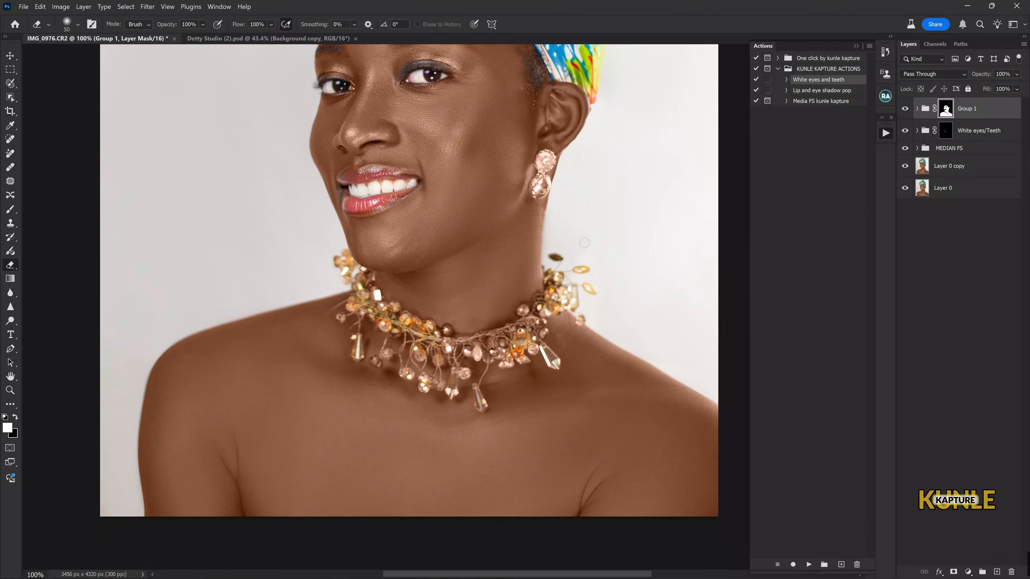
key("ctrl+plus")
key("bracketright")
mouse_move(582, 339)
left_mouse_down()
mouse_move(564, 315)
mouse_move(558, 339)
mouse_move(462, 362)
mouse_move(526, 361)
mouse_move(527, 371)
mouse_move(482, 379)
mouse_move(540, 387)
left_mouse_up()
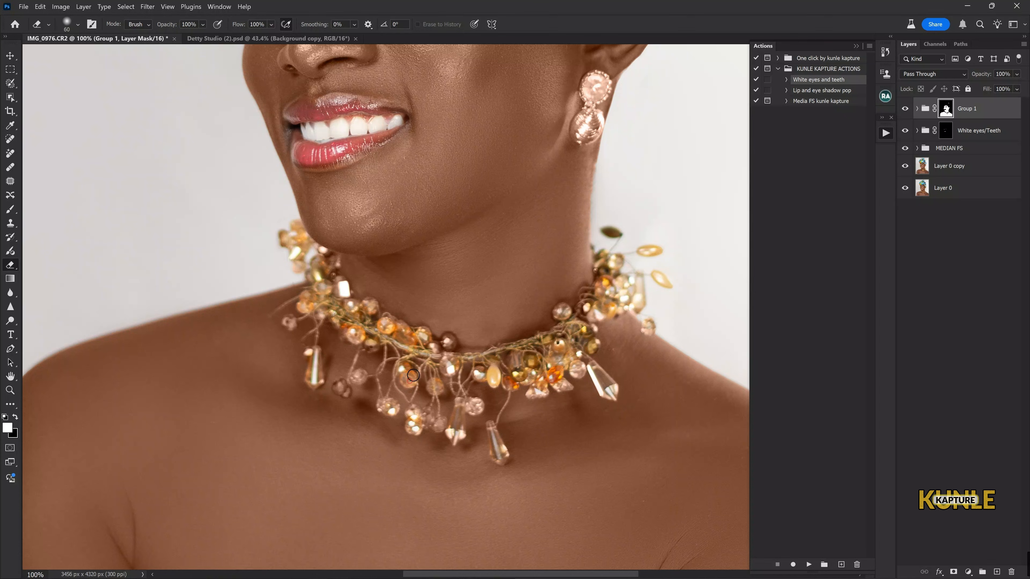
key("ctrl+0")
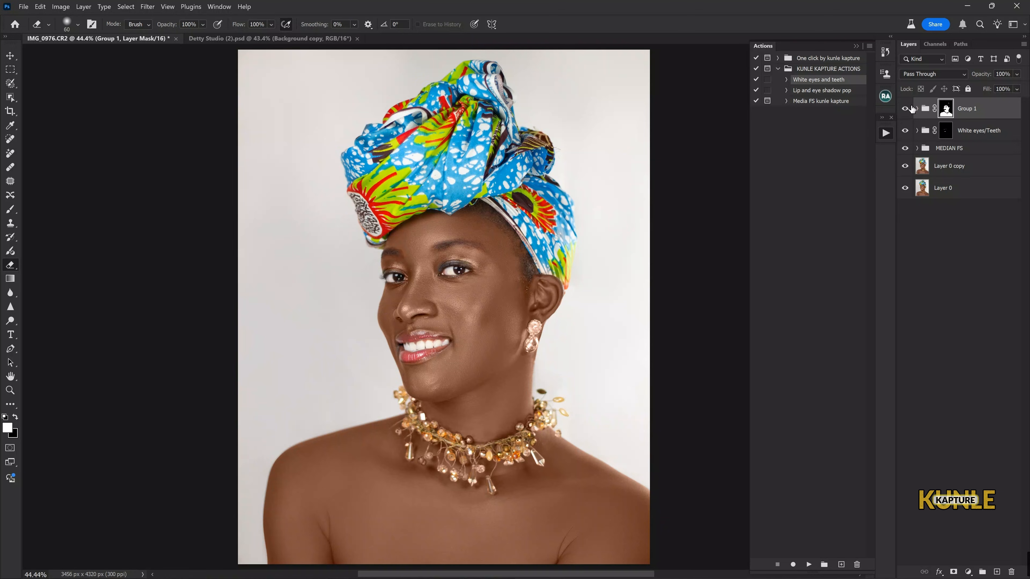
Expand Group 1 and set the opacity of Layer 1 to 70%
left_click(917, 109)
left_click(957, 132)
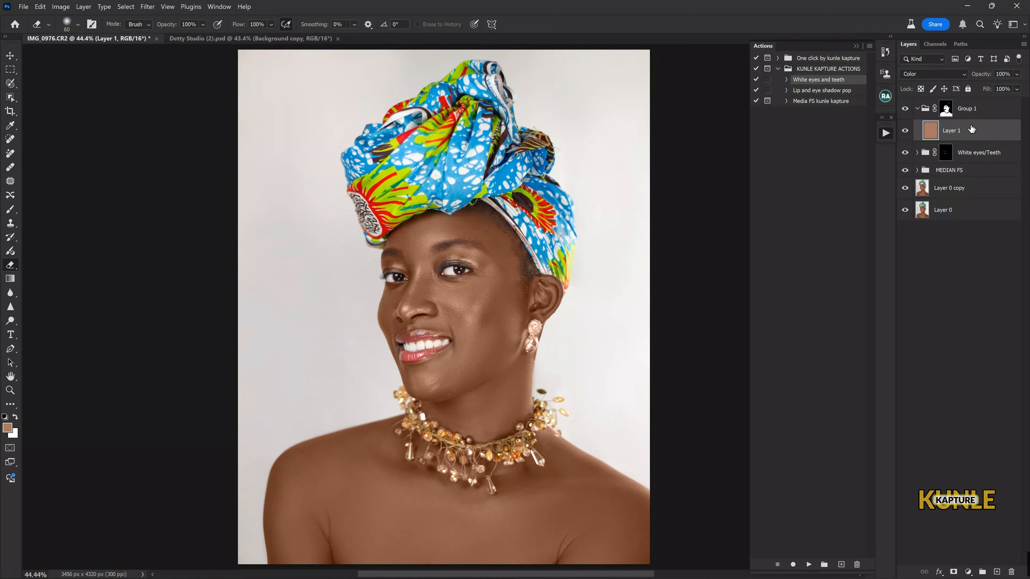
left_click(1017, 74)
left_click_drag(1008, 87, 1010, 87)
type("70")
key("Return")
Toggle Layer 1's visibility to compare the skin with and without the color fill
key("ctrl+minus")
key("ctrl+minus")
key("ctrl+0")
left_click(905, 131)
scroll(582, 297, "down", 2)
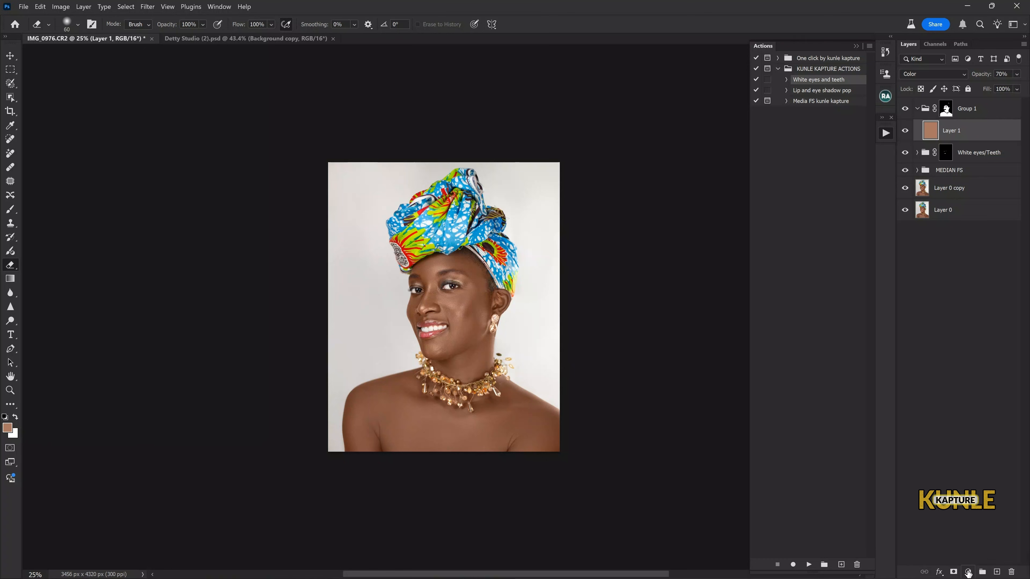
left_click(906, 137)
left_click(905, 131)
Reduce the opacity of Layer 1 to 50%
left_click(999, 73)
type("50")
key("Return")
key("ctrl+0")
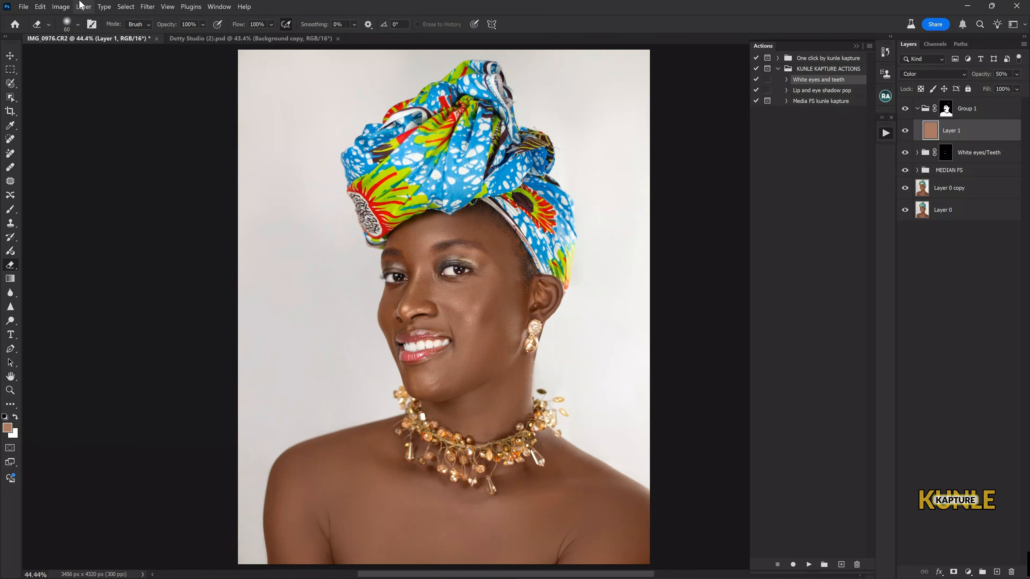
Add a Hue/Saturation adjustment above Layer 1 in Group 1 with Saturation +6 and Lightness +3
left_click(968, 571)
left_click(965, 471)
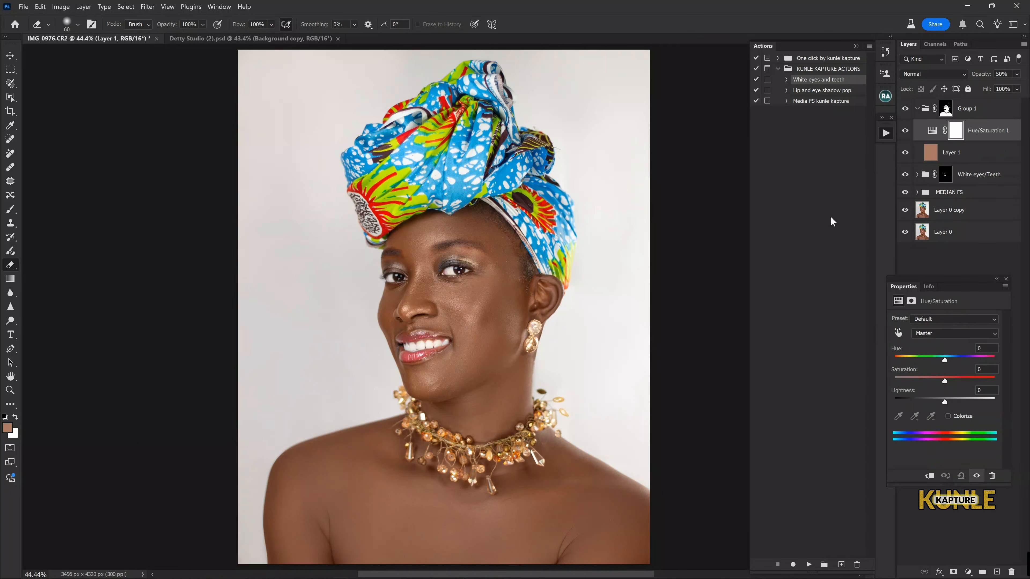
left_click_drag(952, 285, 810, 237)
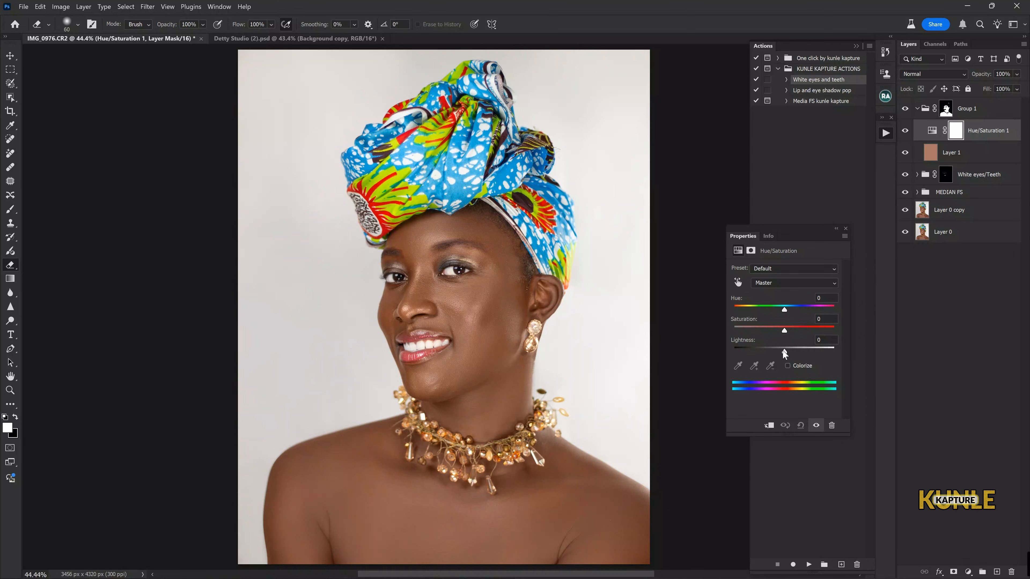
left_click_drag(785, 351, 786, 350)
left_click(826, 342)
type("3")
left_click(782, 332)
Hide and show the Hue/Saturation adjustment to compare its effect on the skin
key("ctrl+minus")
left_click(905, 131)
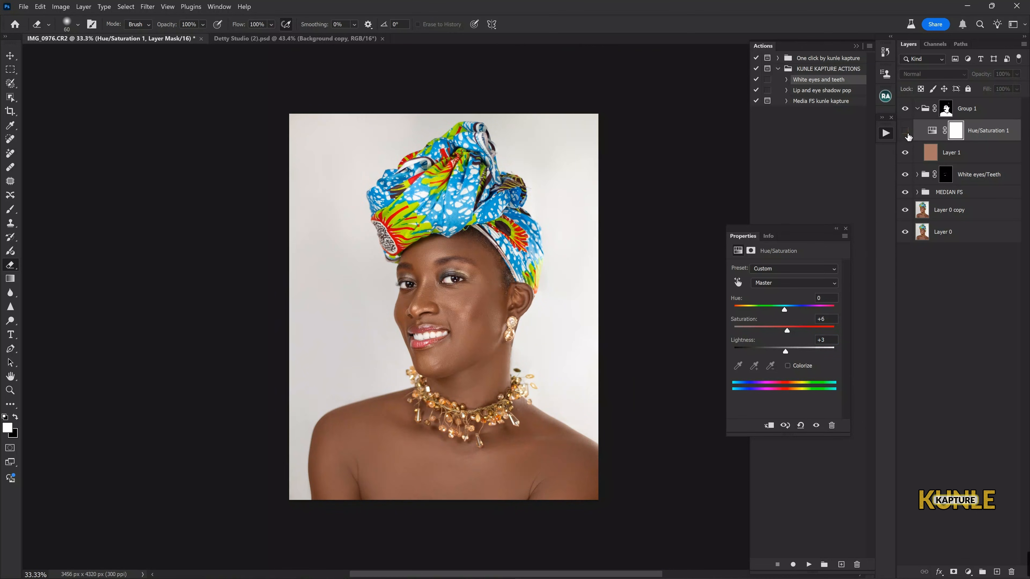
left_click(905, 130)
key("ctrl+plus")
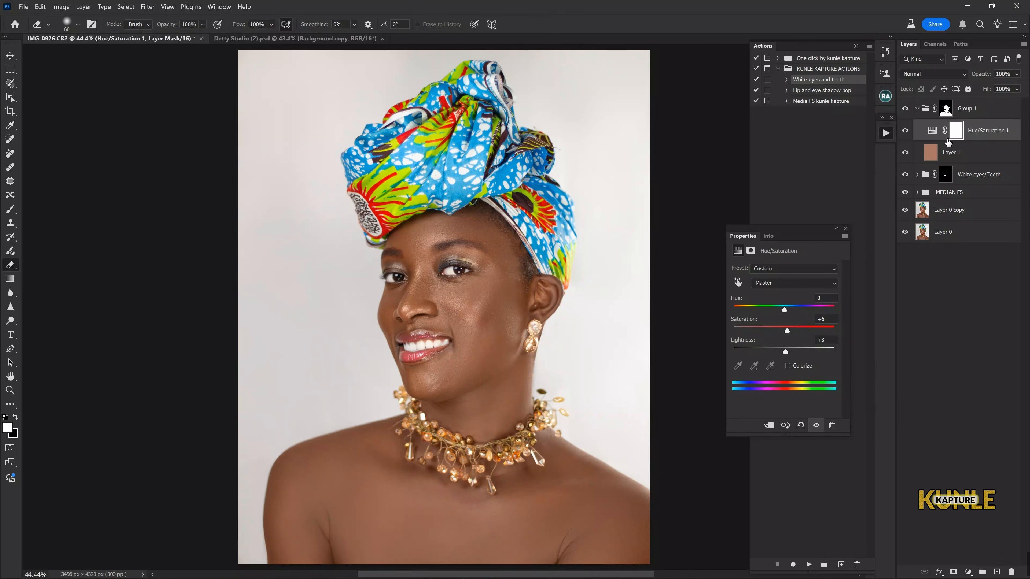
Collapse Group 1, rename it "skin", and expand it again
left_click(918, 109)
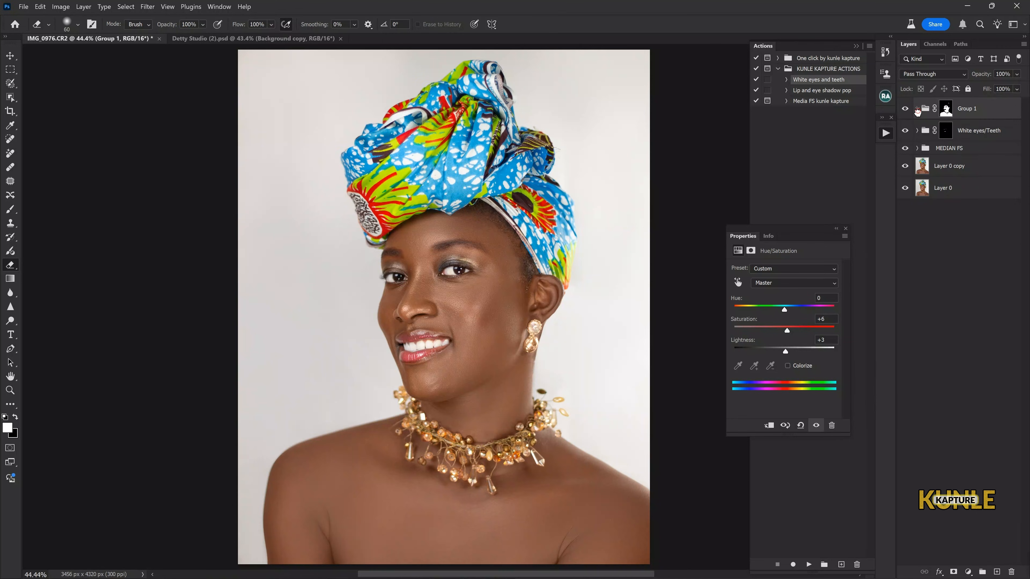
double_click(962, 109)
type("skin")
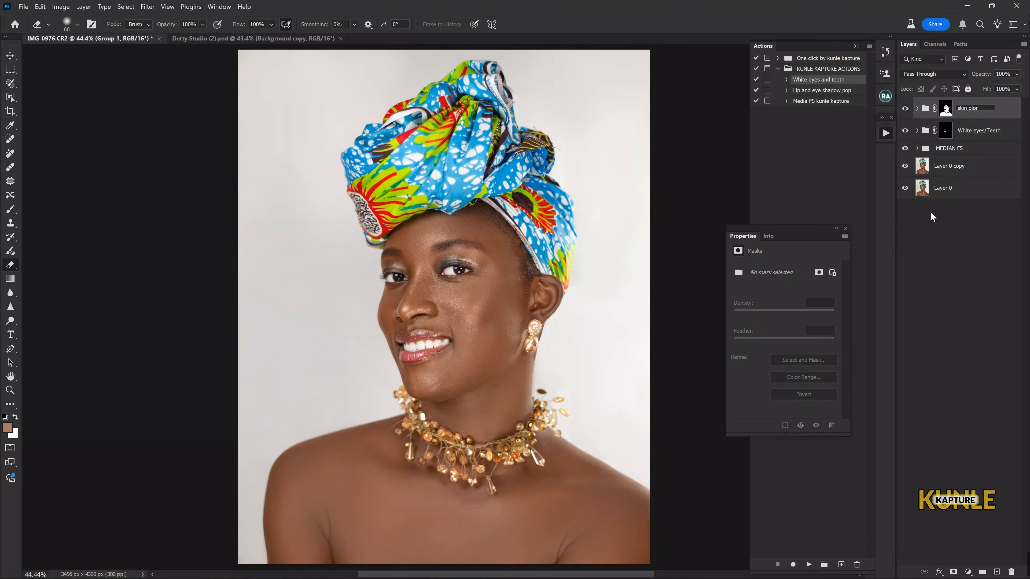
left_click(912, 216)
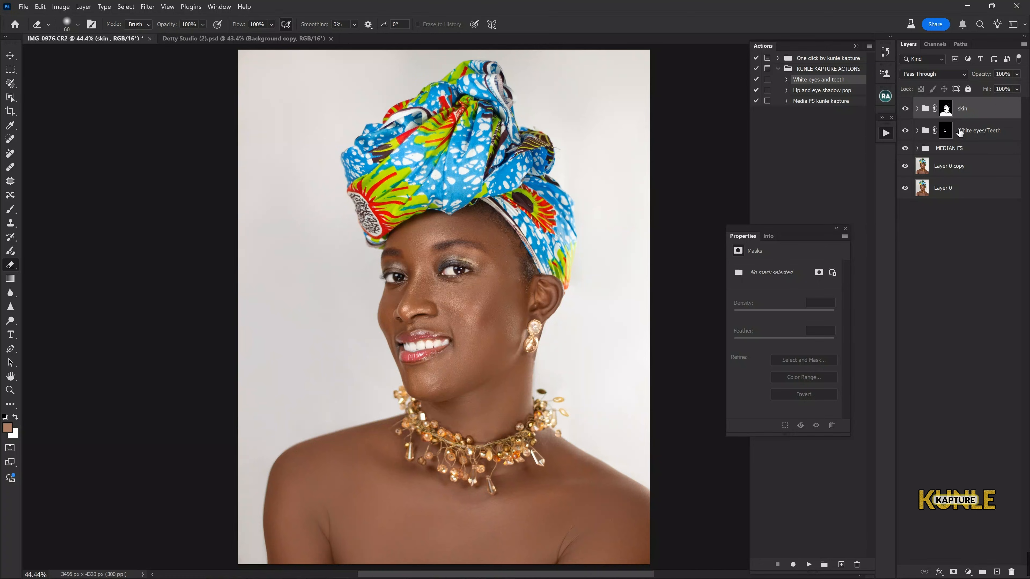
left_click(917, 109)
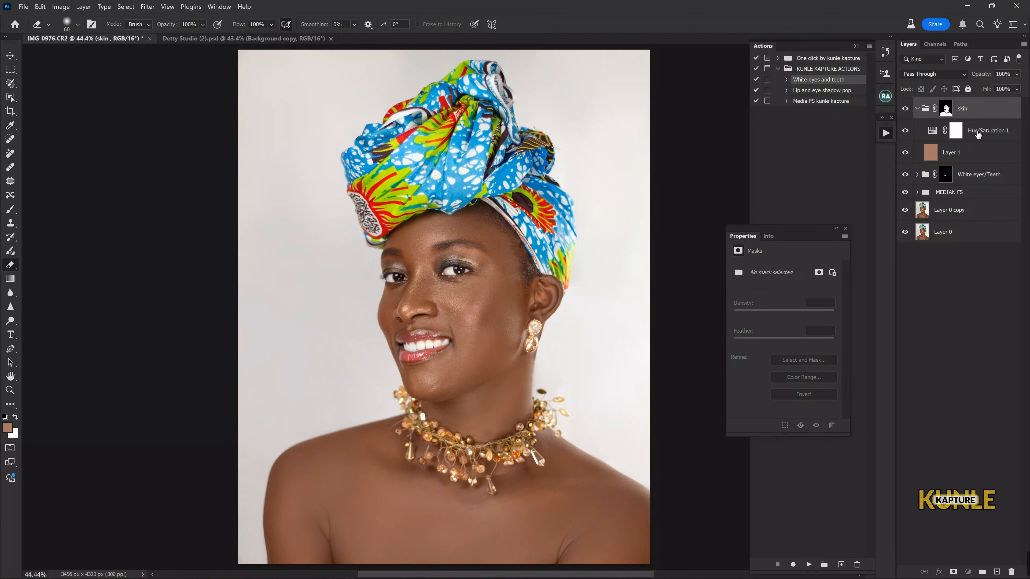
Add a Curves adjustment above the Hue/Saturation adjustment in the skin group and move its white point to input 188, output 255
left_click(982, 131)
key("ctrl+minus")
key("ctrl+minus")
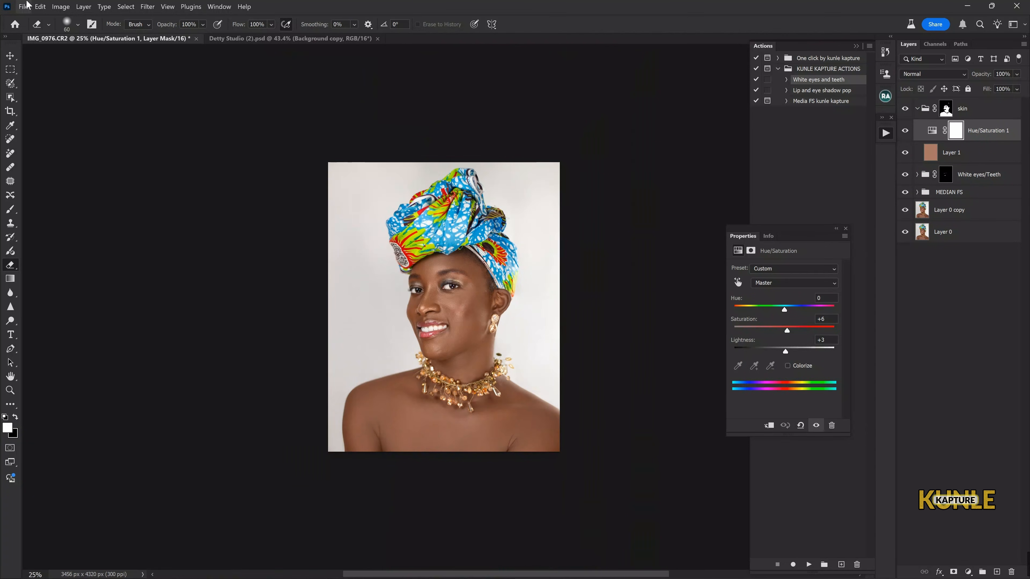
key("ctrl+0")
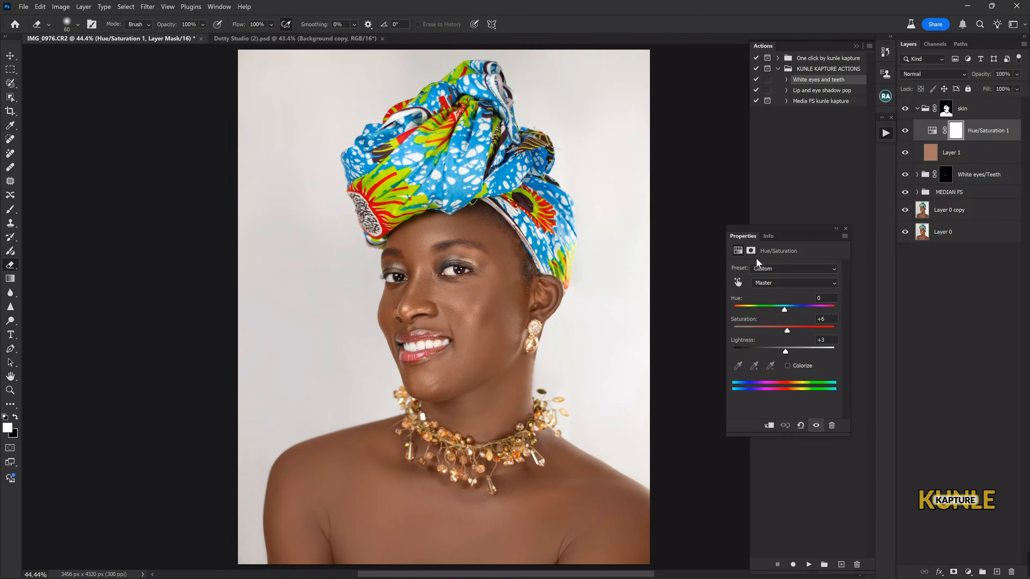
left_click(968, 572)
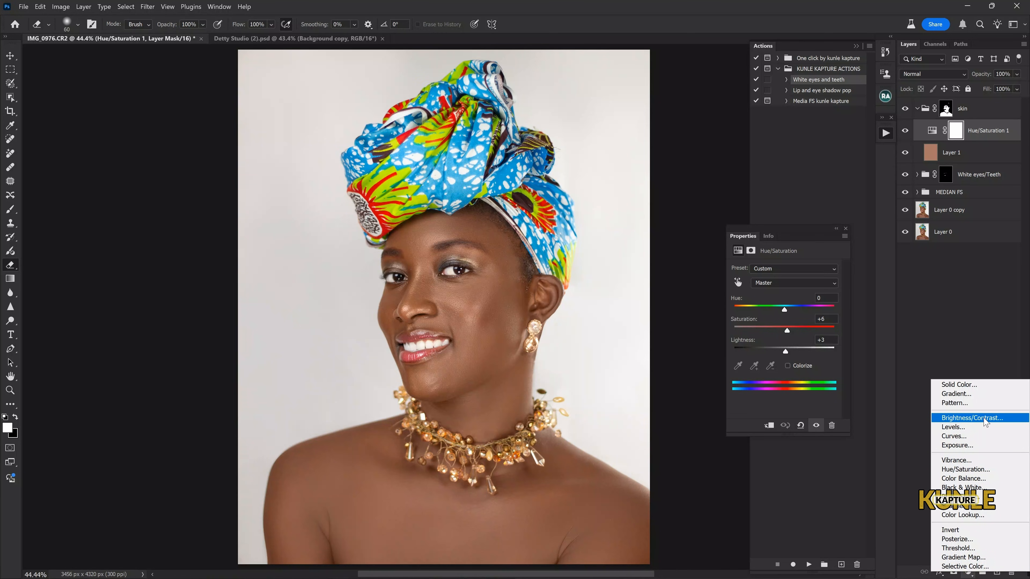
left_click(954, 436)
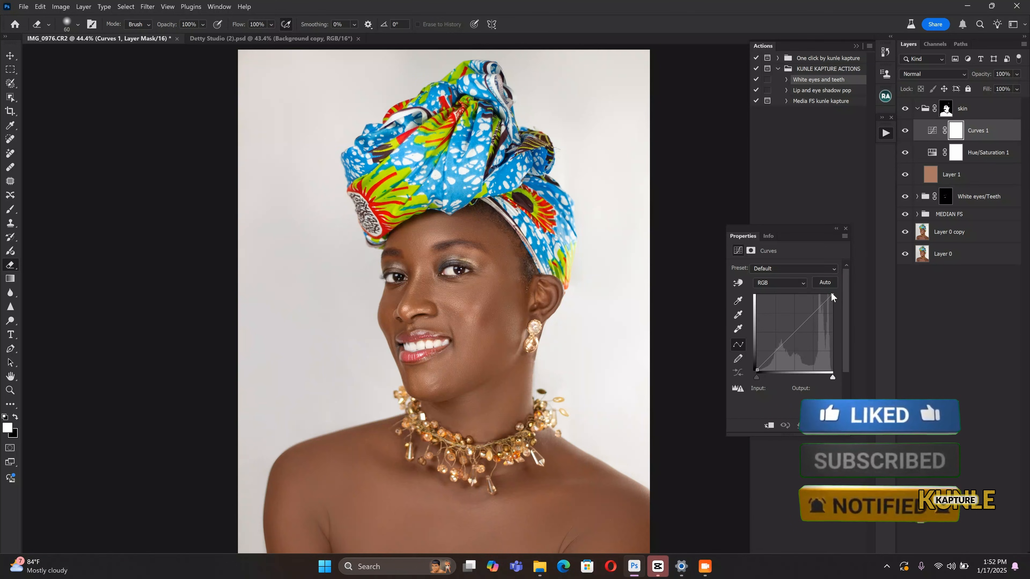
left_click_drag(832, 295, 812, 295)
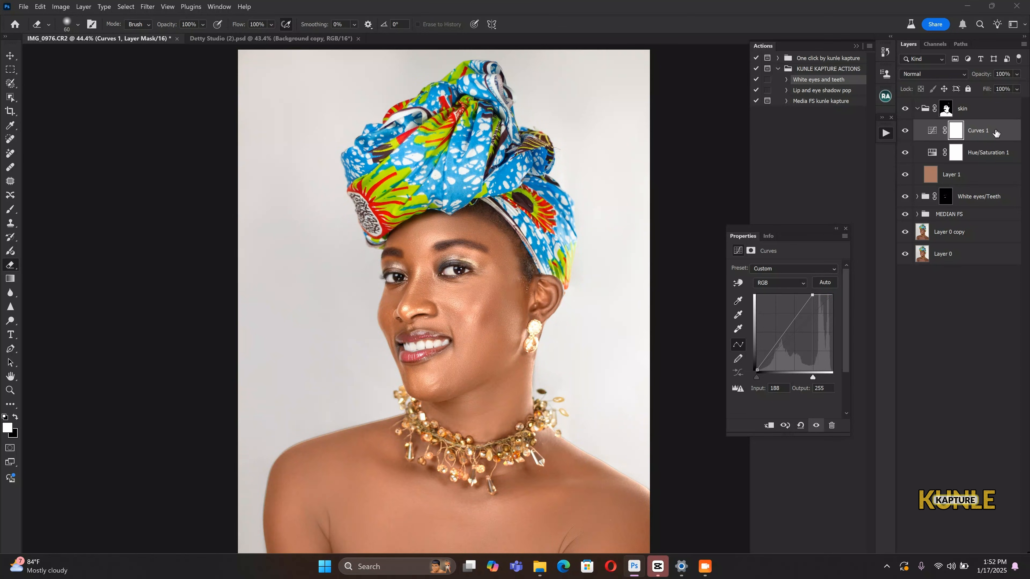
In the blending options of Curves 1, set the Blend If underlying layer's dark slider to 100 and split it to 152
left_click(1005, 136)
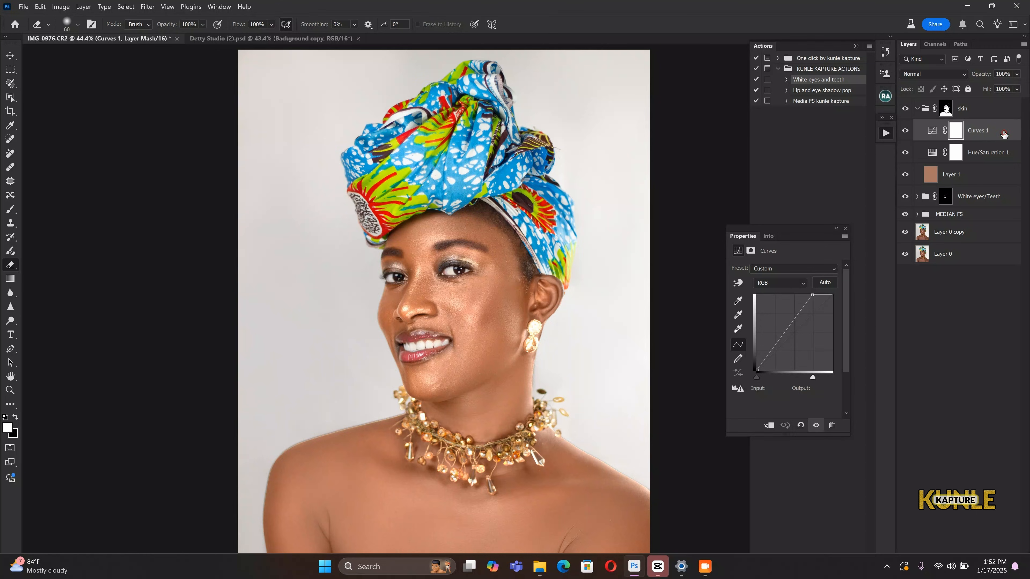
left_click(1005, 134)
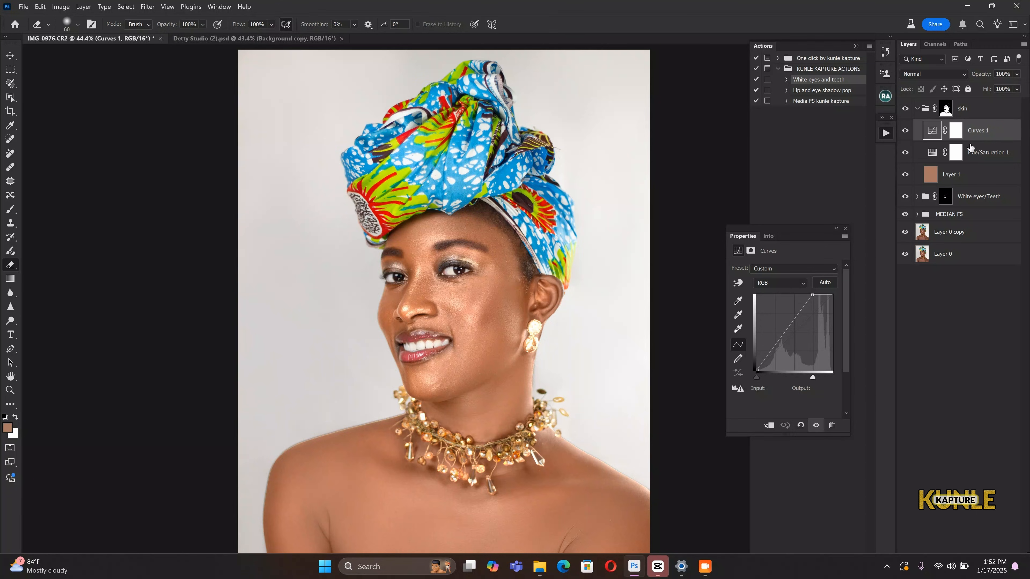
left_click(998, 136)
left_click(999, 134)
double_click(998, 135)
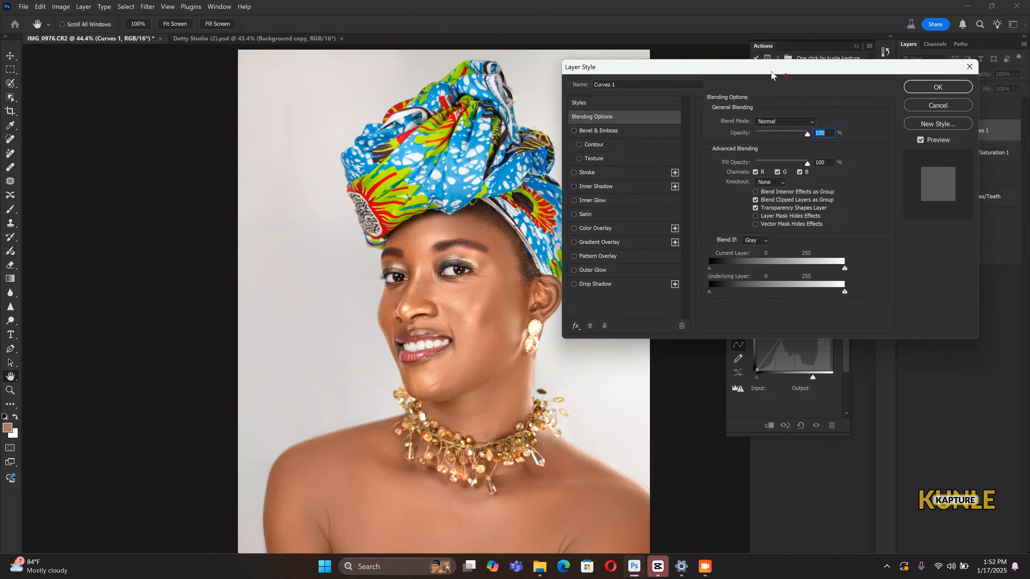
mouse_move(772, 73)
left_mouse_down()
mouse_move(753, 79)
mouse_move(764, 76)
left_mouse_up()
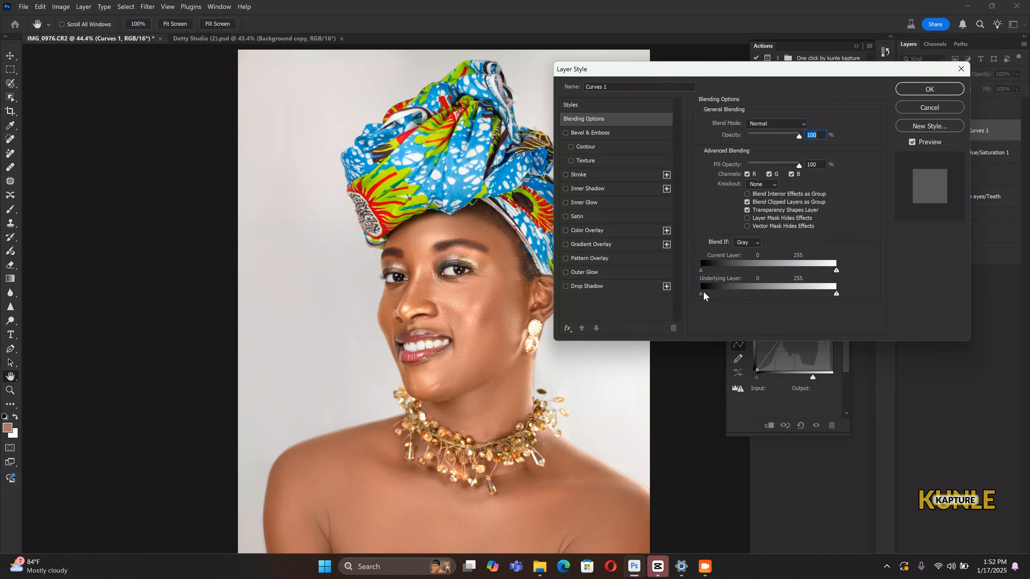
left_click_drag(704, 292, 754, 300)
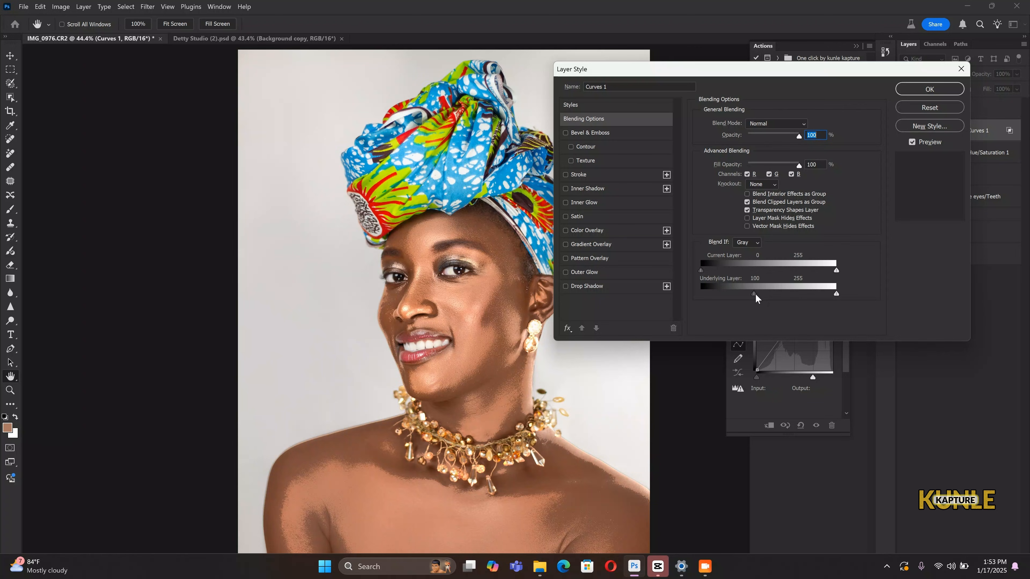
left_click_drag(756, 294, 782, 299, "alt")
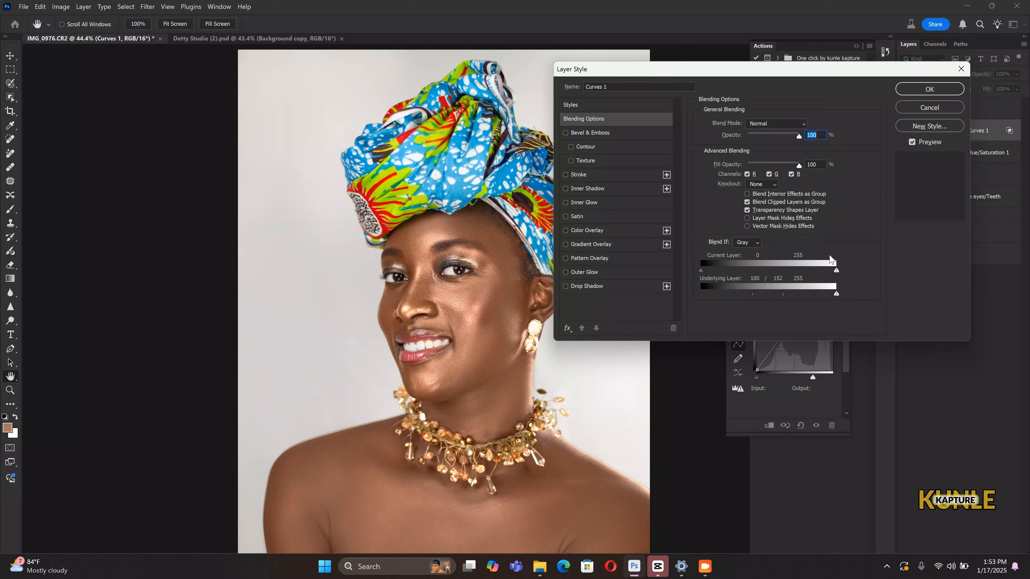
left_click(930, 90)
key("e")
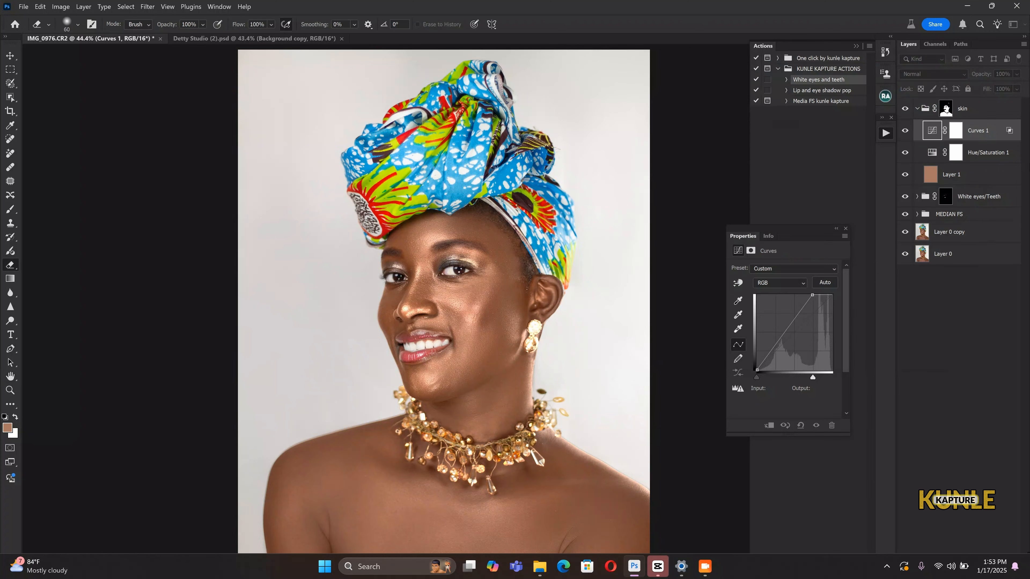
Try Curves 1 at 45% opacity and hide and show it to judge the brightened highlights
left_click(958, 130)
left_click_drag(1018, 77, 995, 89)
left_click(905, 131)
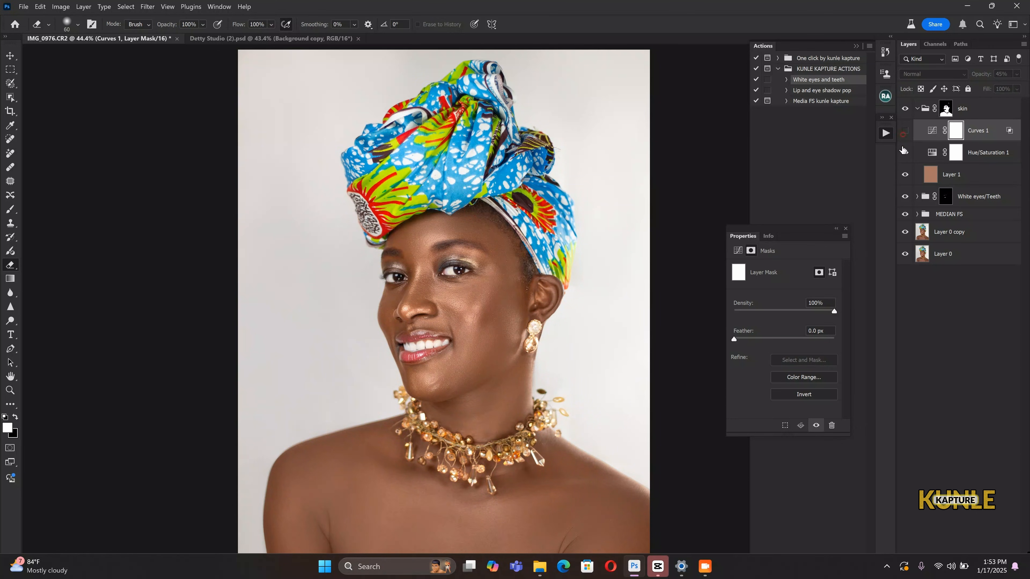
left_click(905, 131)
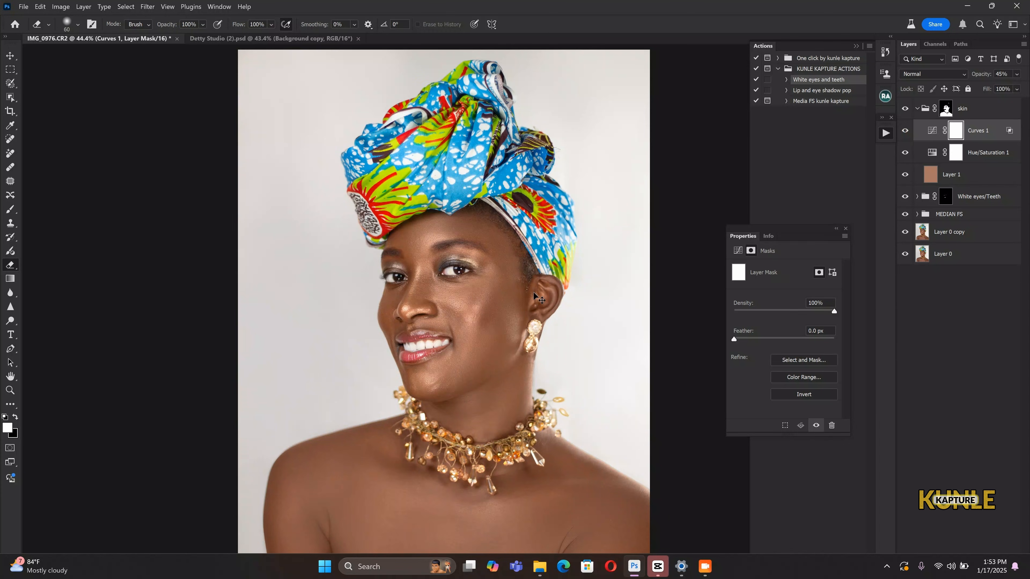
key("ctrl+minus")
key("ctrl+minus")
key("ctrl+0")
left_click(907, 133)
left_click(906, 132)
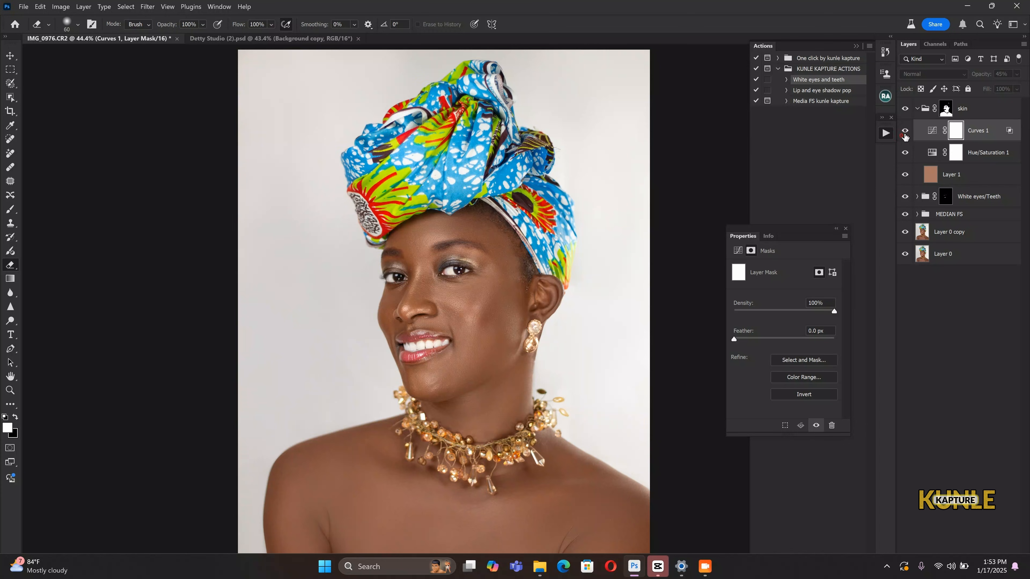
Set the opacity of the Curves 1 adjustment to 30%
left_click(1004, 76)
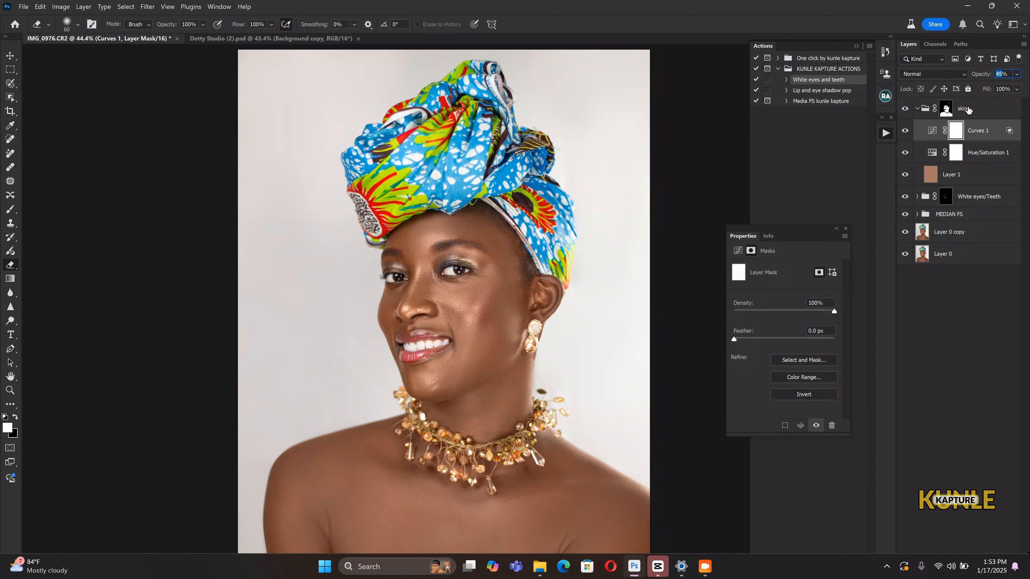
type("30")
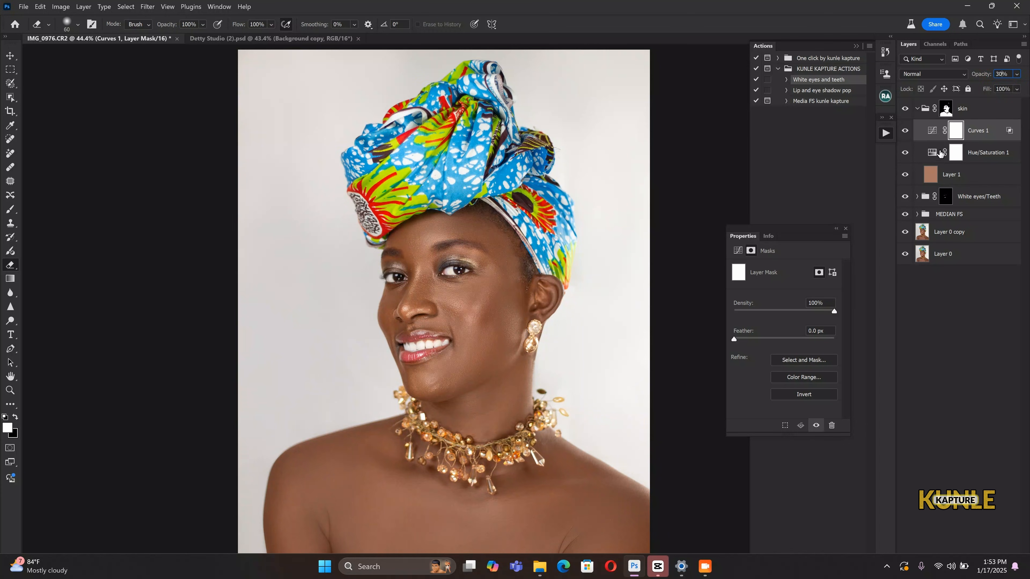
key("ctrl+minus")
key("ctrl+minus")
key("ctrl+minus")
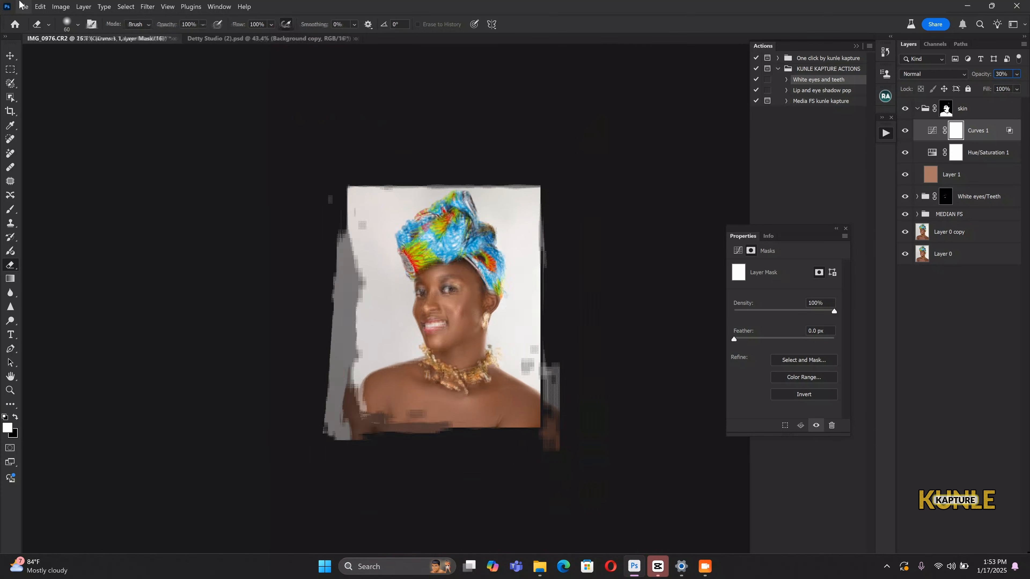
key("ctrl+0")
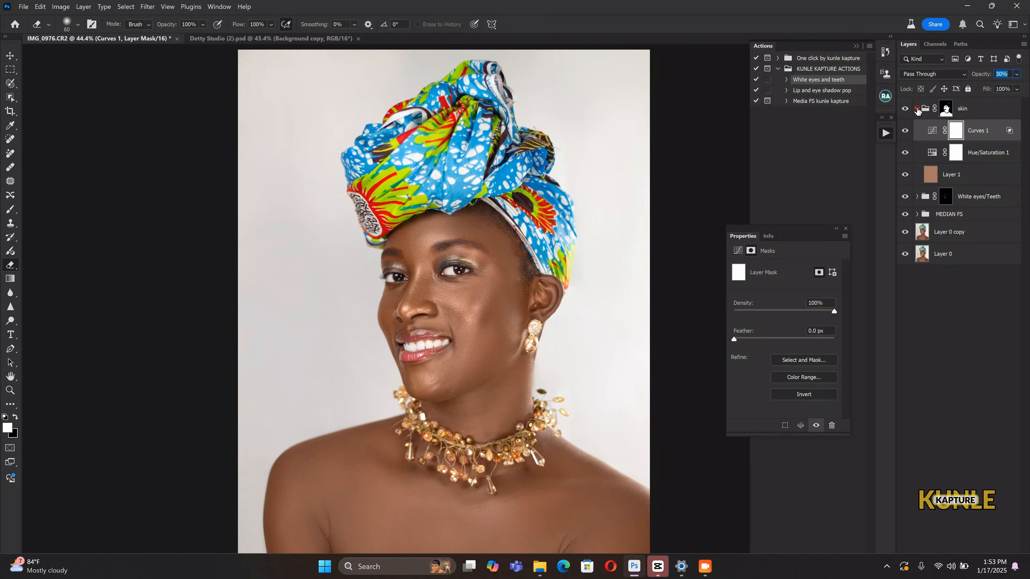
Collapse the skin group and hide and show it to compare the portrait with and without the skin correction
left_click(918, 109)
left_click(906, 112)
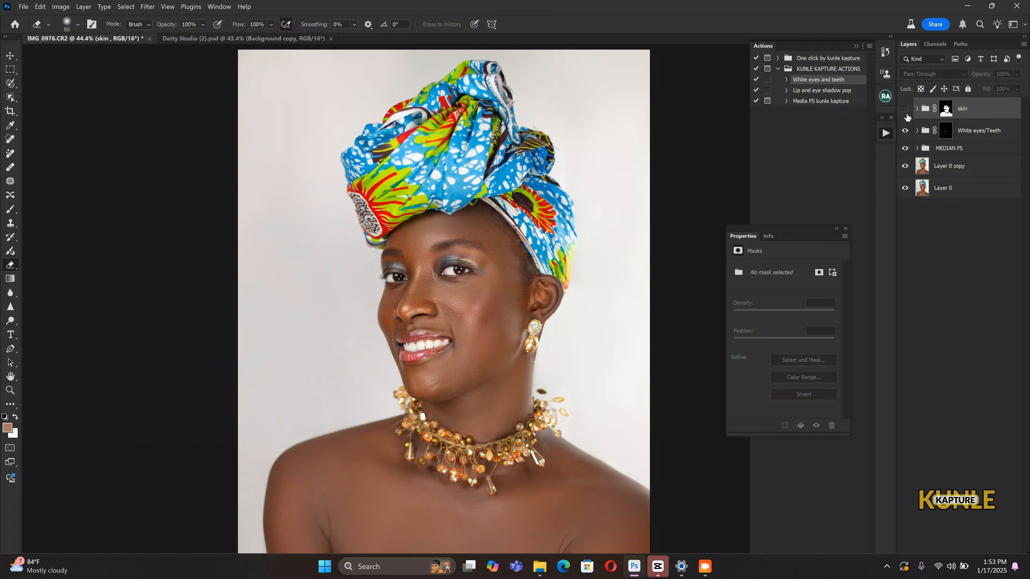
left_click(905, 109)
left_click(905, 108)
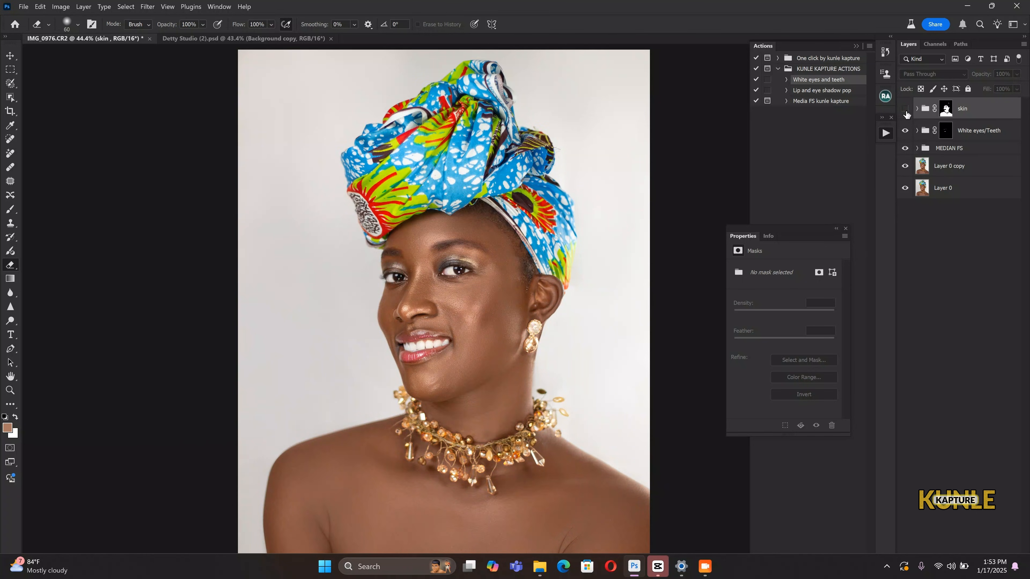
left_click(905, 109)
key("ctrl+minus")
key("ctrl+minus")
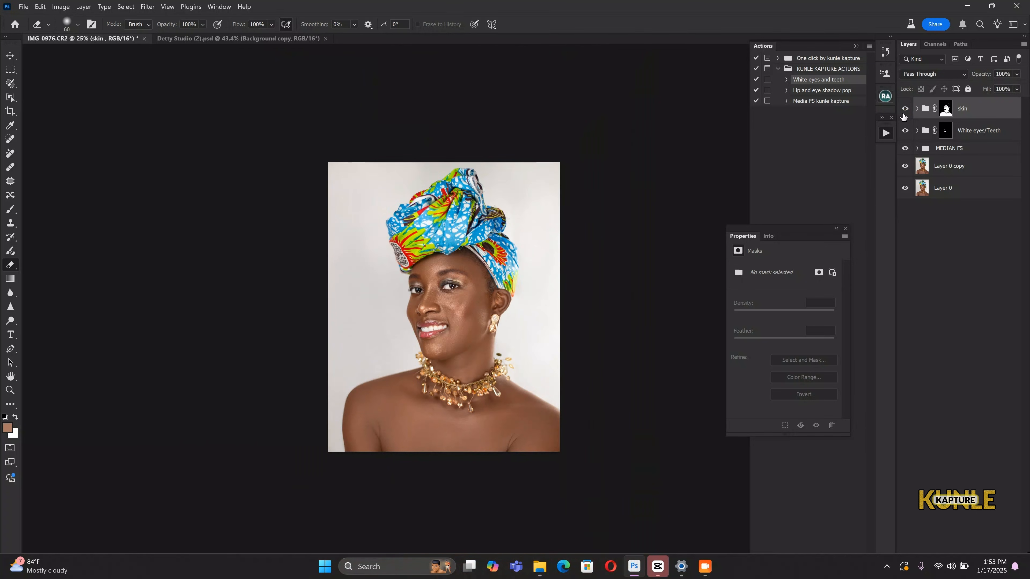
Add a Levels adjustment above the skin group and move its properties clear of the portrait
left_click(946, 113)
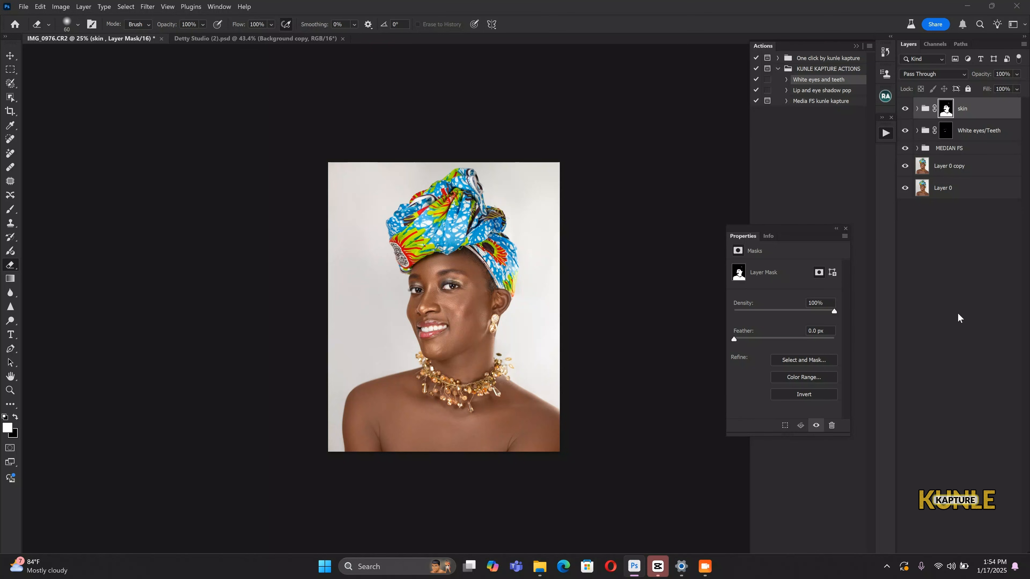
key("super")
key("super")
left_click(968, 572)
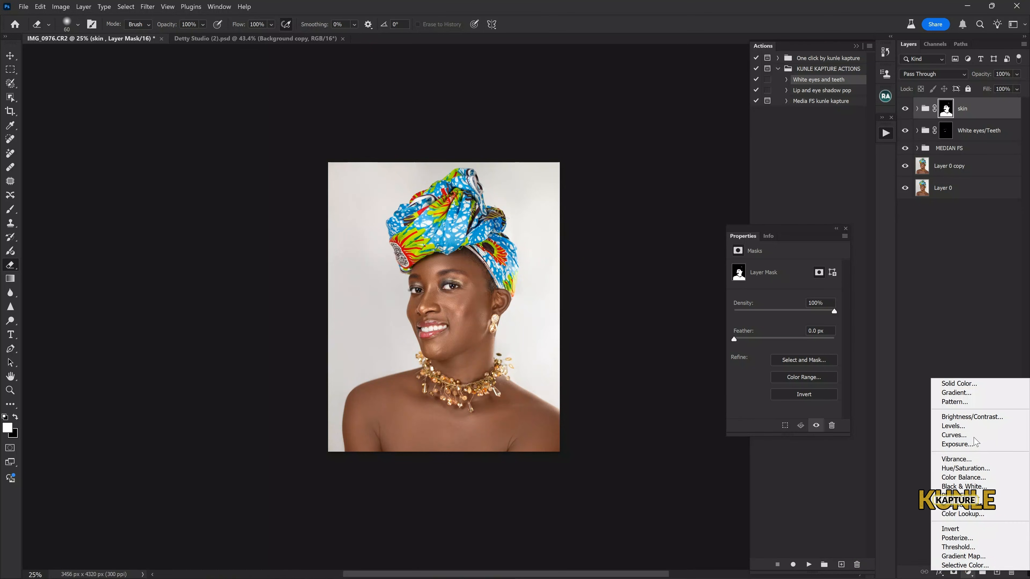
left_click(973, 433)
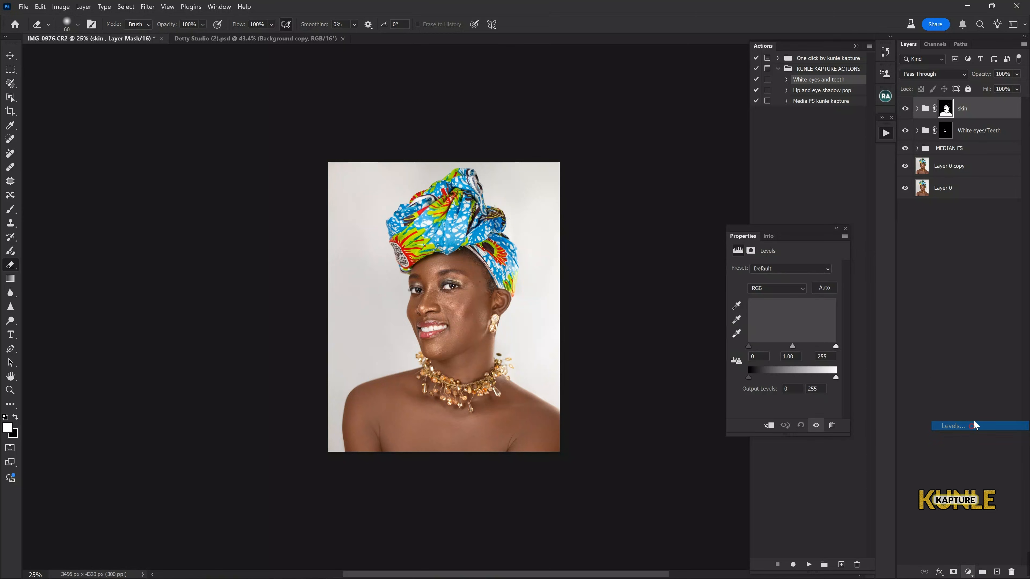
left_click_drag(799, 228, 808, 149)
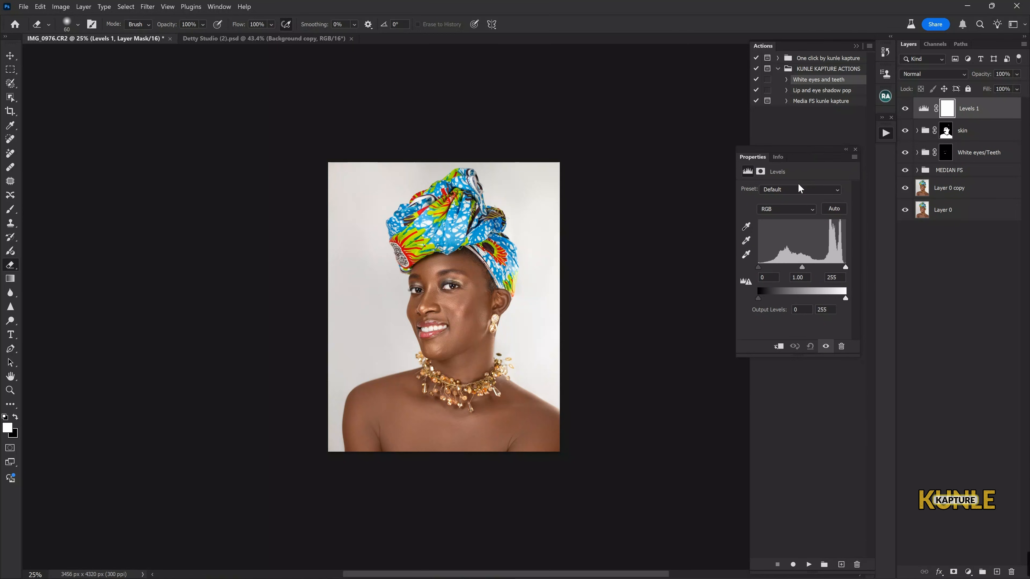
Try the Increase Contrast 1 preset on the Levels adjustment and settle on Increase Contrast 2
left_click(797, 189)
left_click(790, 226)
key("ctrl+0")
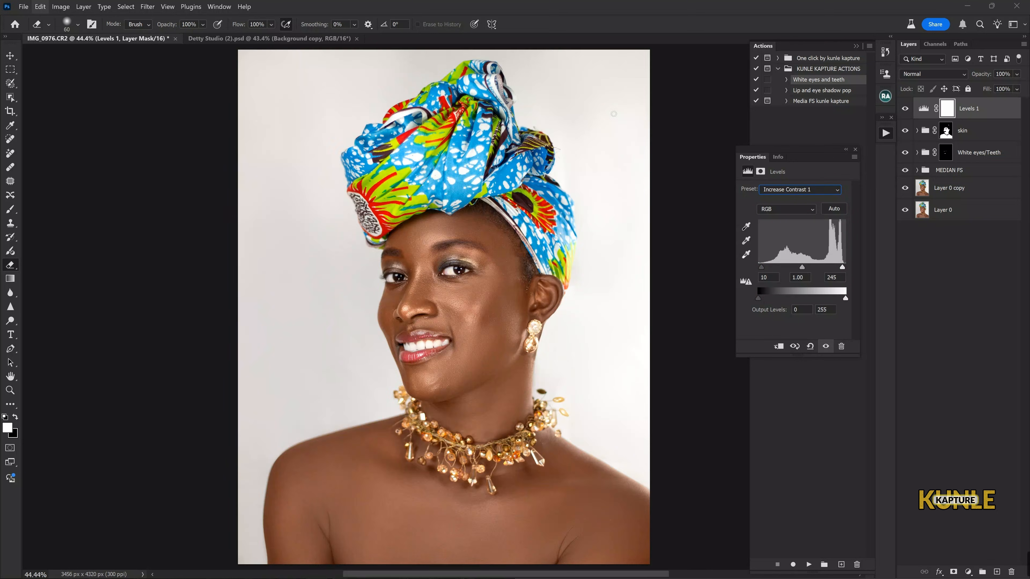
left_click(805, 190)
left_click(808, 228)
key("ctrl+minus")
key("ctrl+minus")
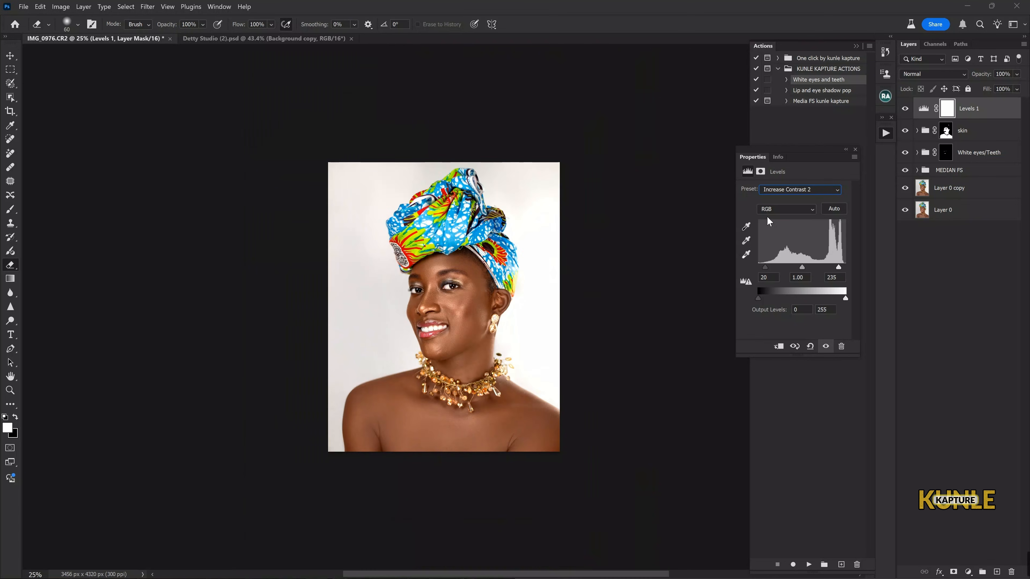
key("ctrl+plus")
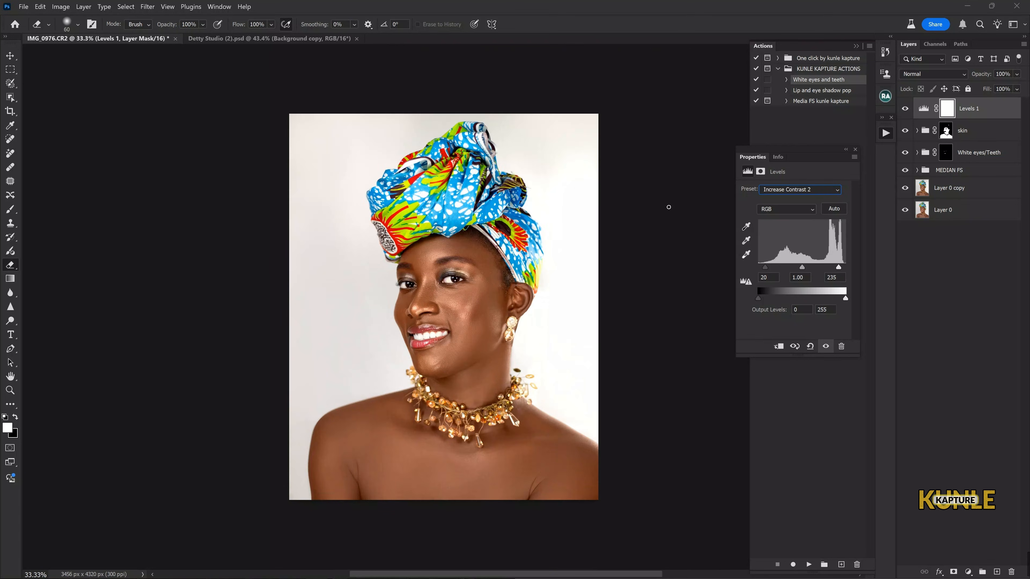
Set the shadow input level of the Red channel to 11 in the Levels adjustment
left_click(798, 211)
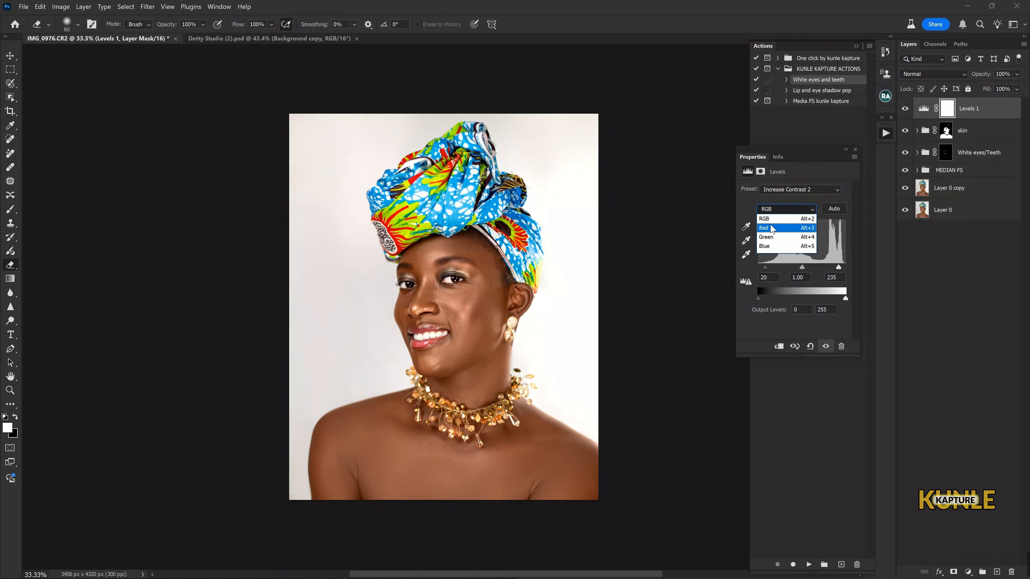
left_click(780, 225)
left_click_drag(759, 269, 762, 270)
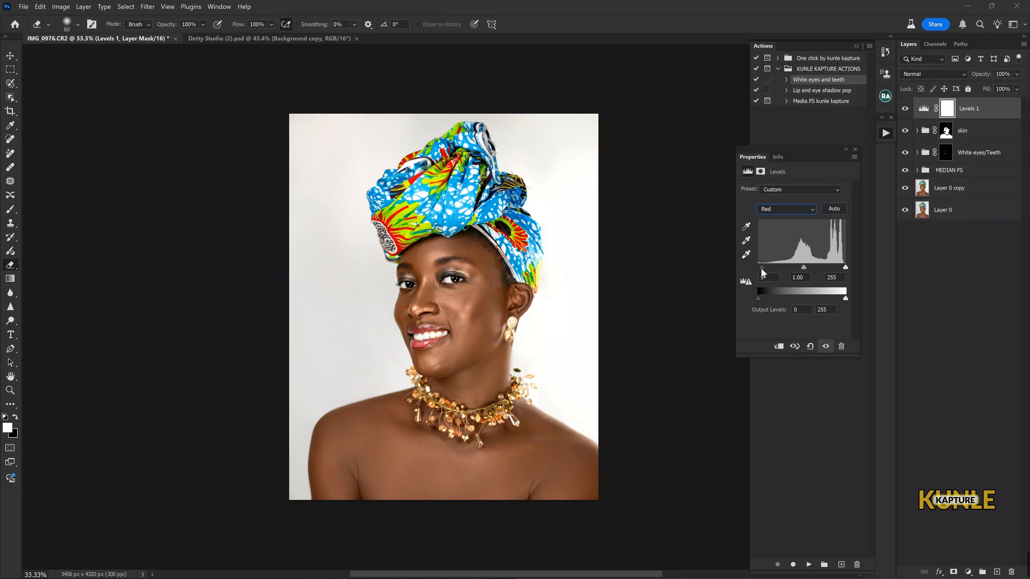
Hide and show the Levels adjustment to compare its effect on the whole portrait
left_click(905, 108)
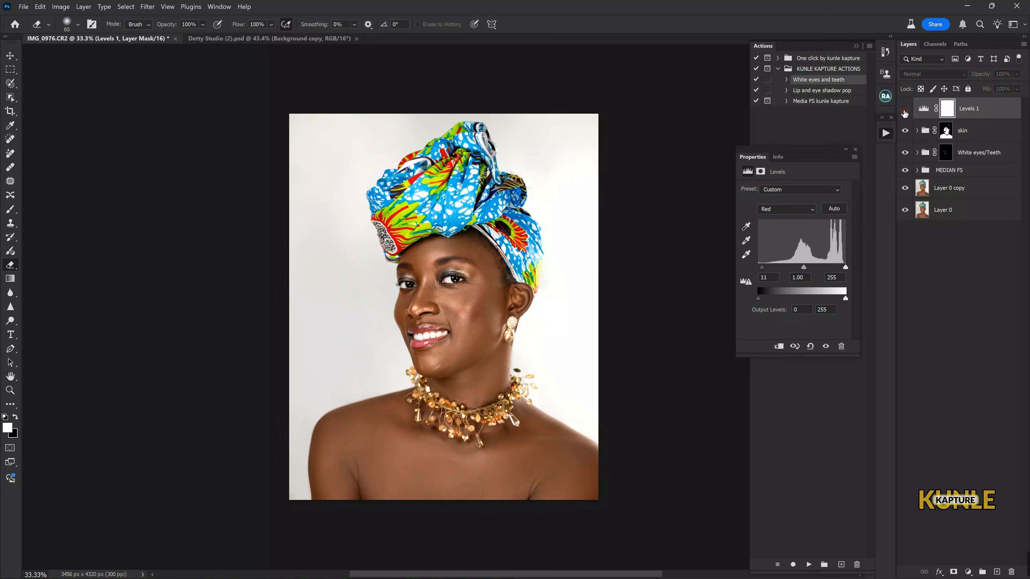
left_click(905, 108)
key("ctrl+0")
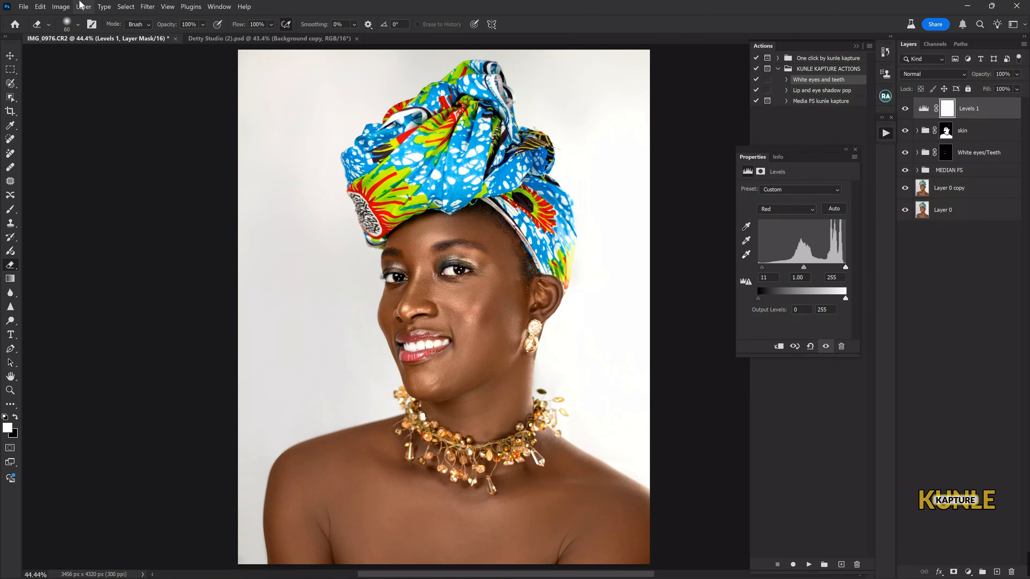
key("ctrl+minus")
key("ctrl+minus")
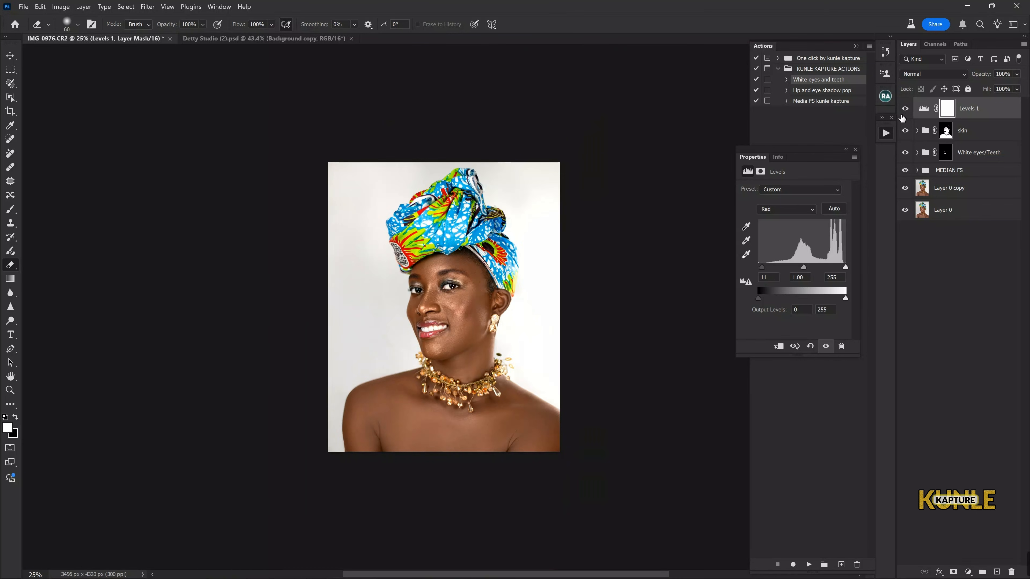
Hide and show the skin group, and display only Layer 0 to compare the retouch with the original photo
left_click(905, 131)
left_click(905, 132)
left_click(905, 210, "alt")
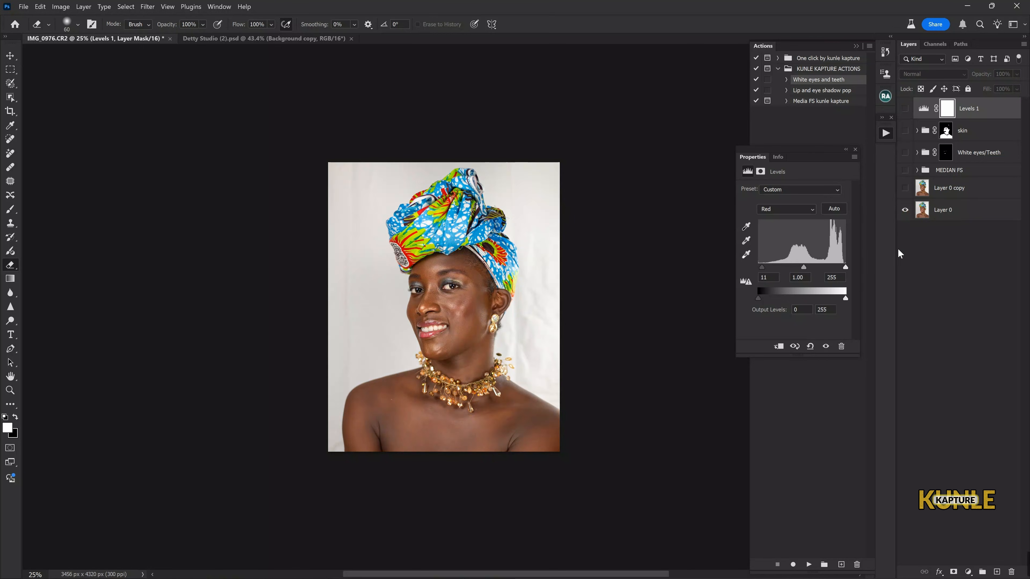
Show all layers again and compare the finished retouch with the original Layer 0 once more
left_click(906, 211, "alt")
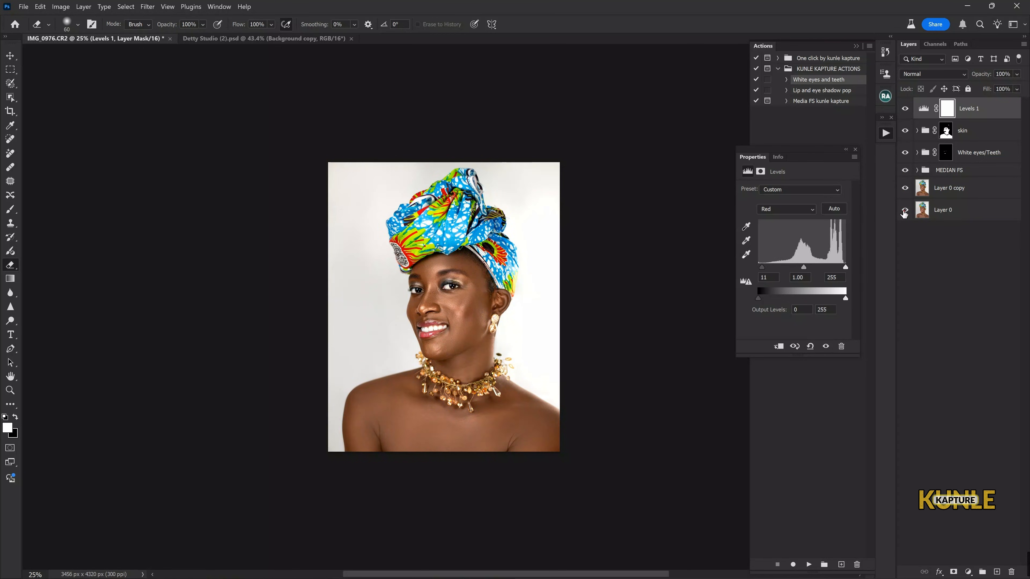
left_click(906, 211, "alt")
left_click(905, 212, "alt")
key("ctrl+0")
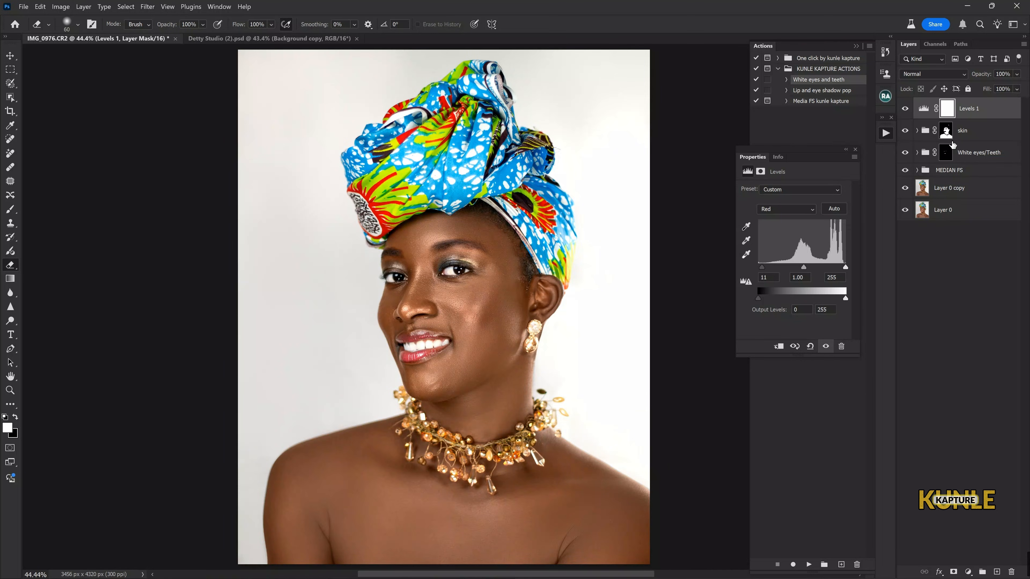
Paint white over the cheek and forehead on the skin group's mask with a 200 px brush
left_click(947, 130)
key("ctrl+plus")
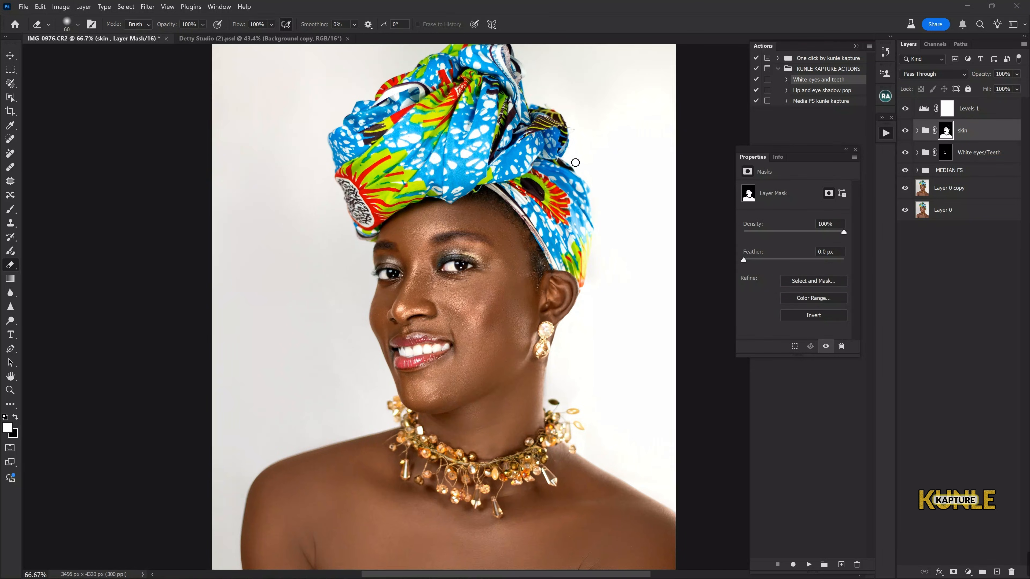
key("ctrl+plus")
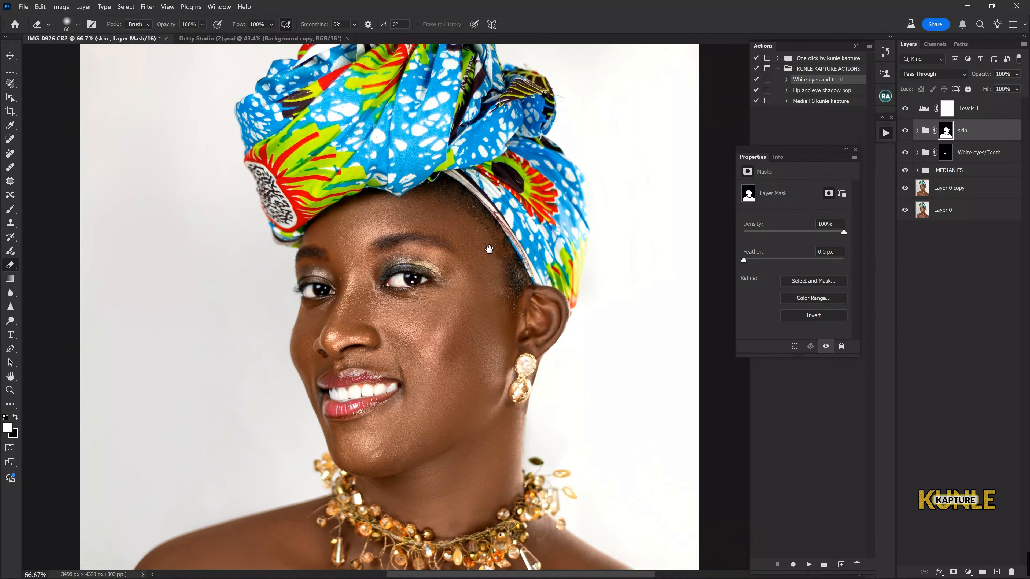
key("ctrl+plus")
key("bracketright")
key("bracketright")
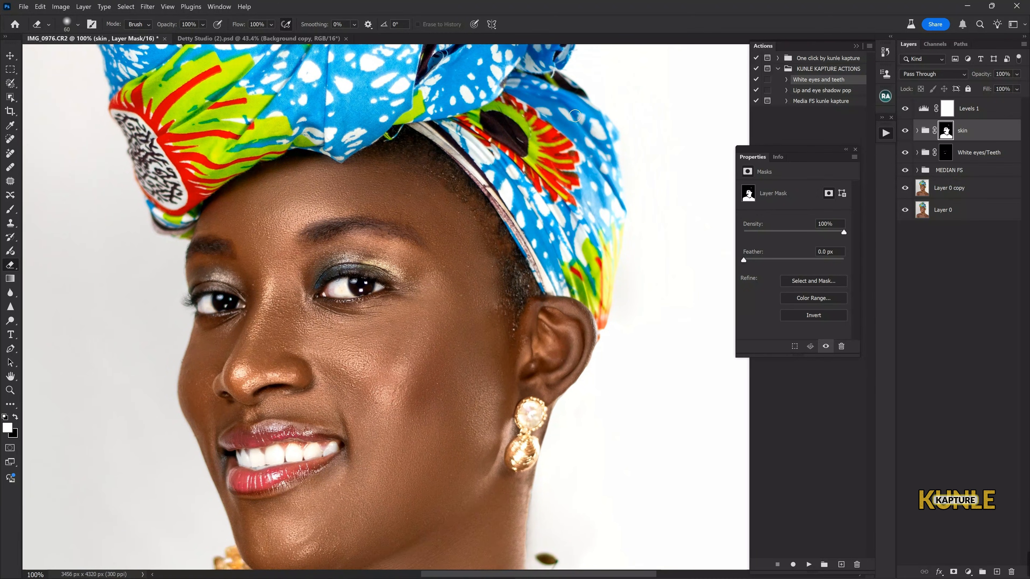
key("bracketright")
key("bracketright")
key("bracketright")
key("bracketright")
key("b")
key("bracketleft")
key("bracketleft")
key("bracketleft")
key("bracketleft")
key("bracketleft")
key("bracketleft")
key("bracketleft")
key("bracketleft")
key("bracketleft")
key("bracketleft")
key("bracketleft")
key("bracketleft")
key("bracketleft")
key("bracketleft")
key("bracketleft")
key("bracketleft")
key("bracketleft")
key("bracketleft")
key("bracketleft")
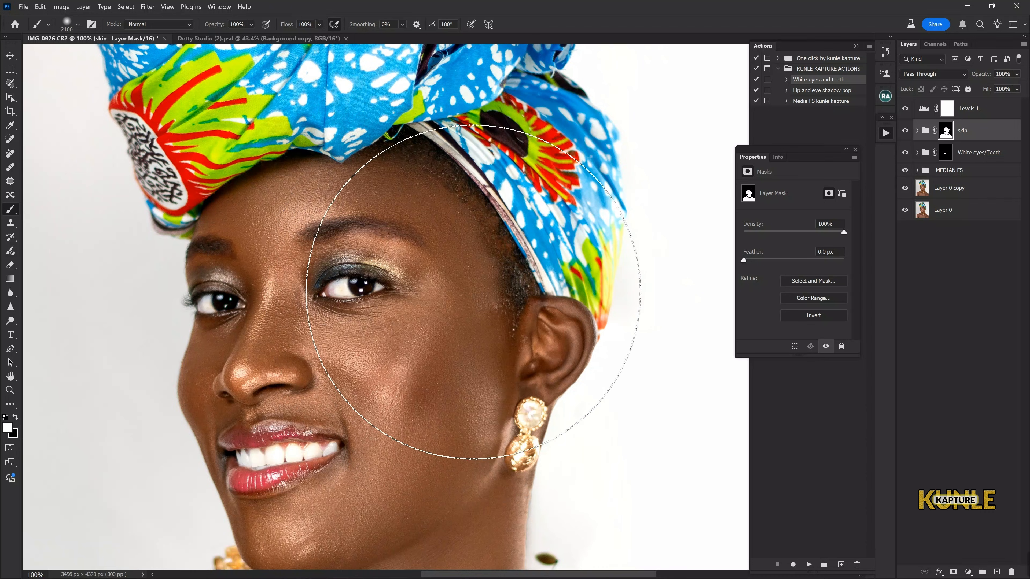
key("bracketright")
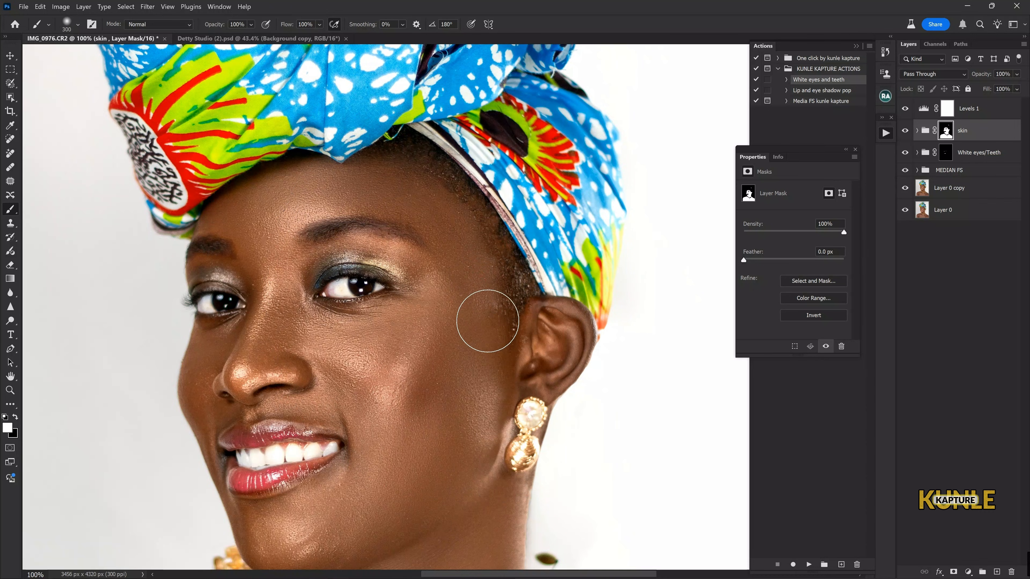
key("bracketleft")
key("bracketleft")
mouse_move(270, 314)
left_mouse_down()
mouse_move(368, 215)
mouse_move(382, 183)
left_mouse_up()
key("ctrl+0")
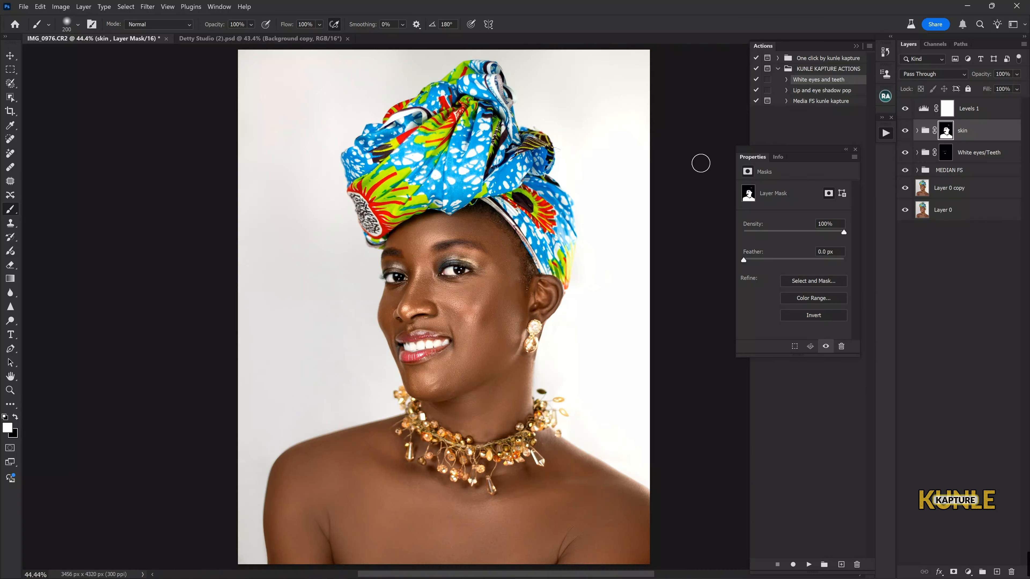
Select the Levels 1 layer and compare the full retouch with Layer 0 alone at full-image view
key("ctrl+minus")
key("ctrl+0")
left_click(968, 116)
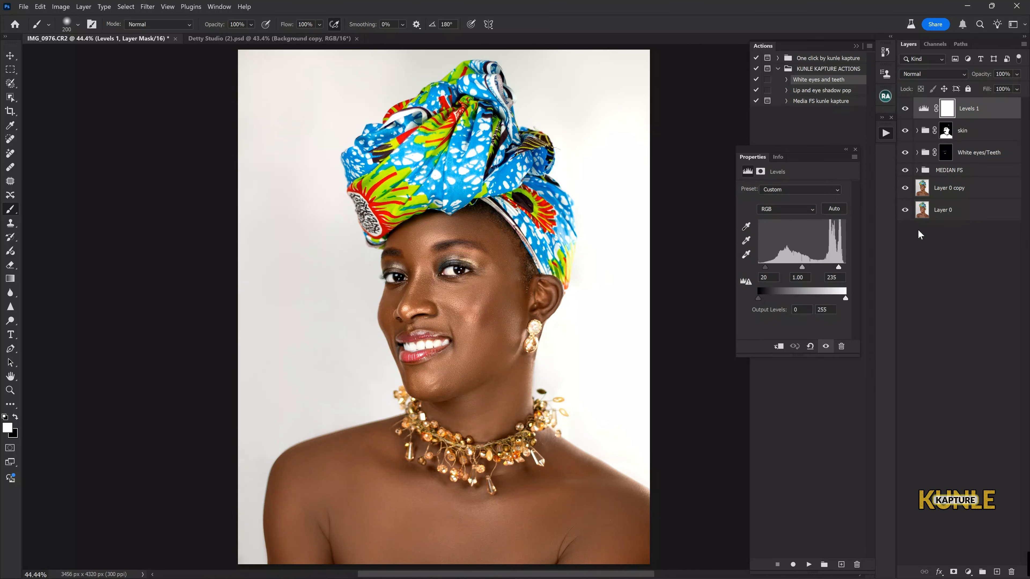
left_click(905, 211, "alt")
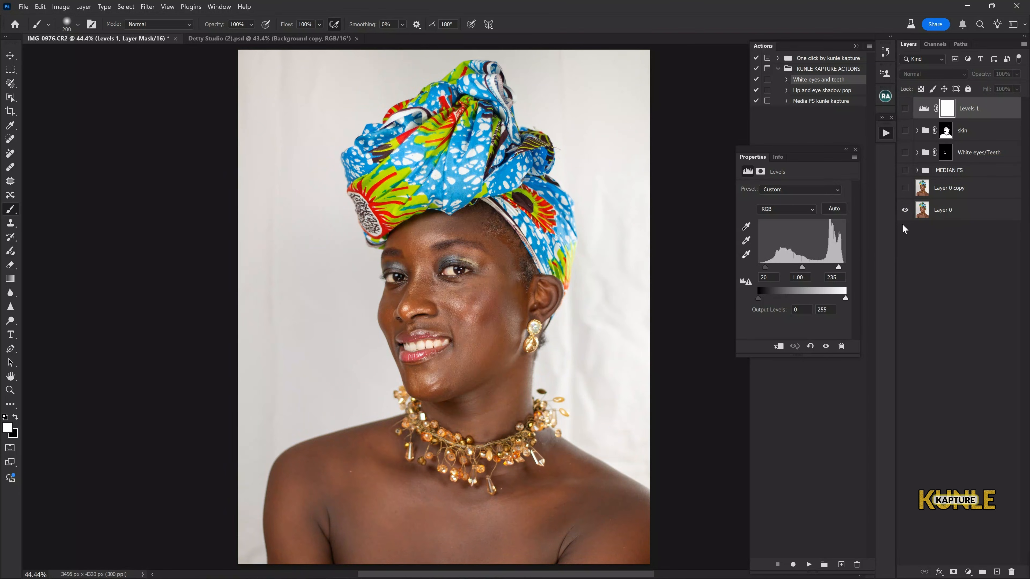
left_click(905, 210, "alt")
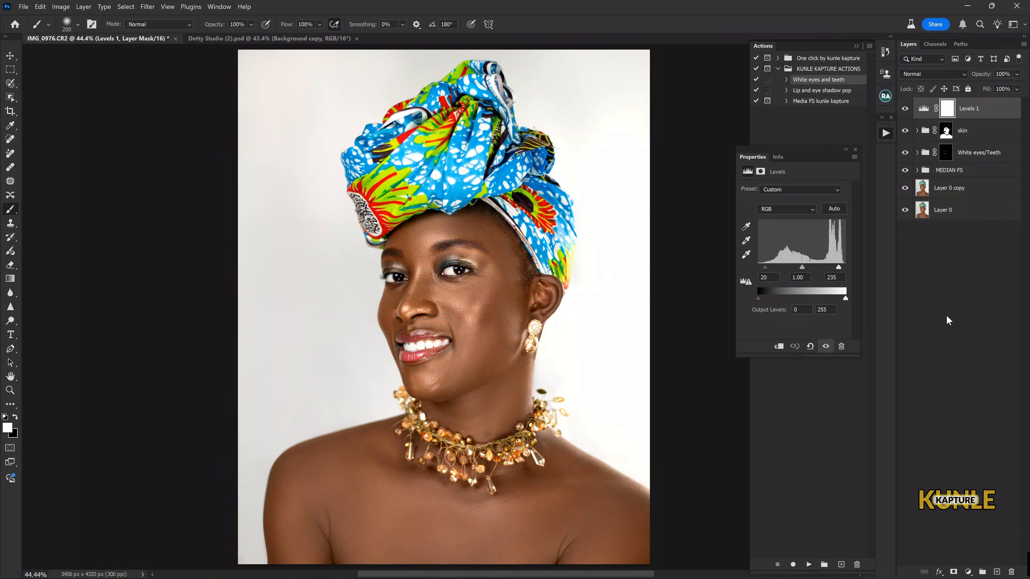
Add a Hue/Saturation adjustment above Levels 1 and set the Reds saturation to +23
left_click(968, 573)
left_click(977, 472)
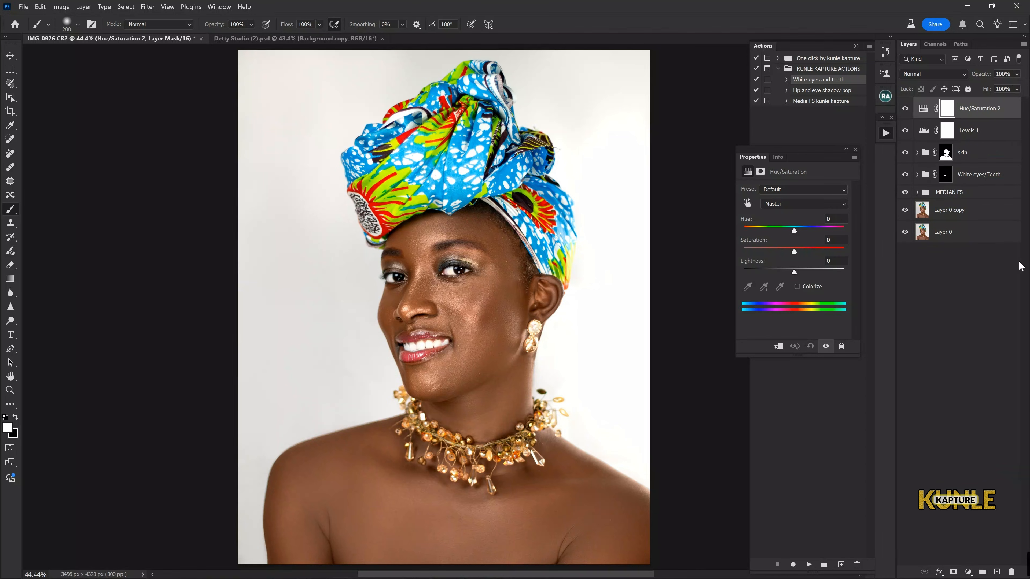
left_click(794, 204)
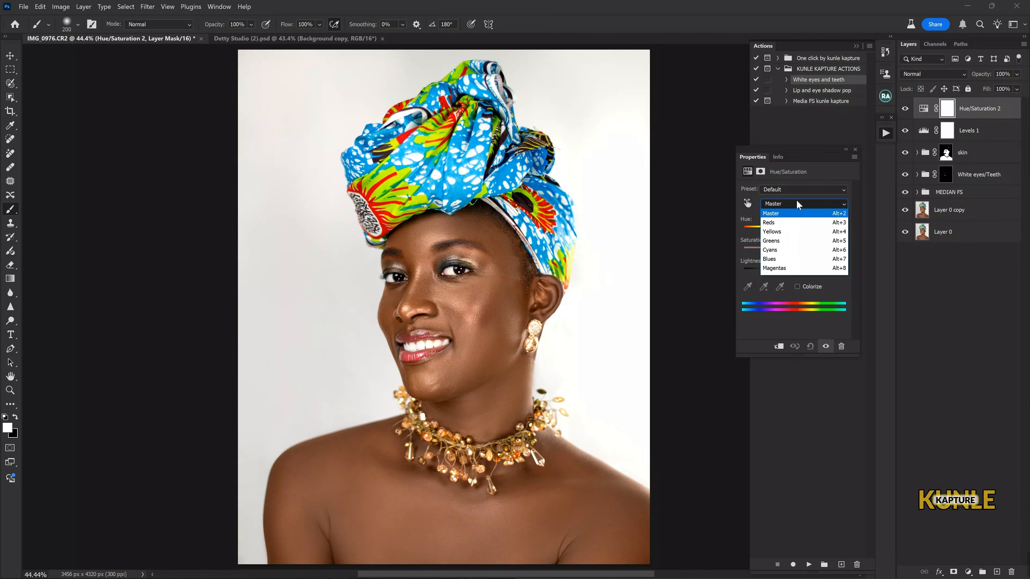
left_click(787, 216)
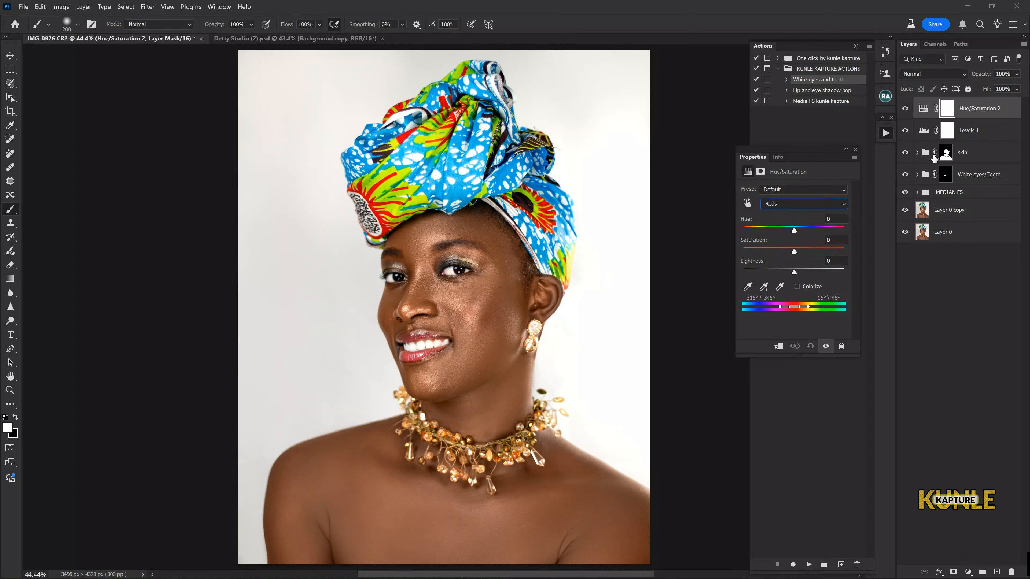
left_click_drag(797, 250, 804, 252)
Invert the Hue/Saturation mask to black and paint white over both cheeks to add a blush
key("ctrl+i")
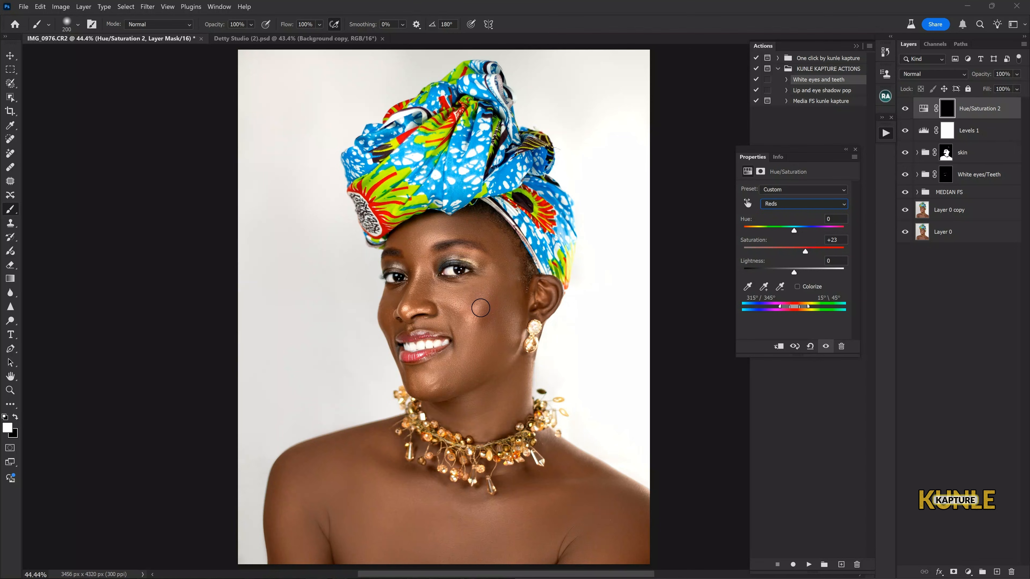
key("bracketright")
key("bracketright")
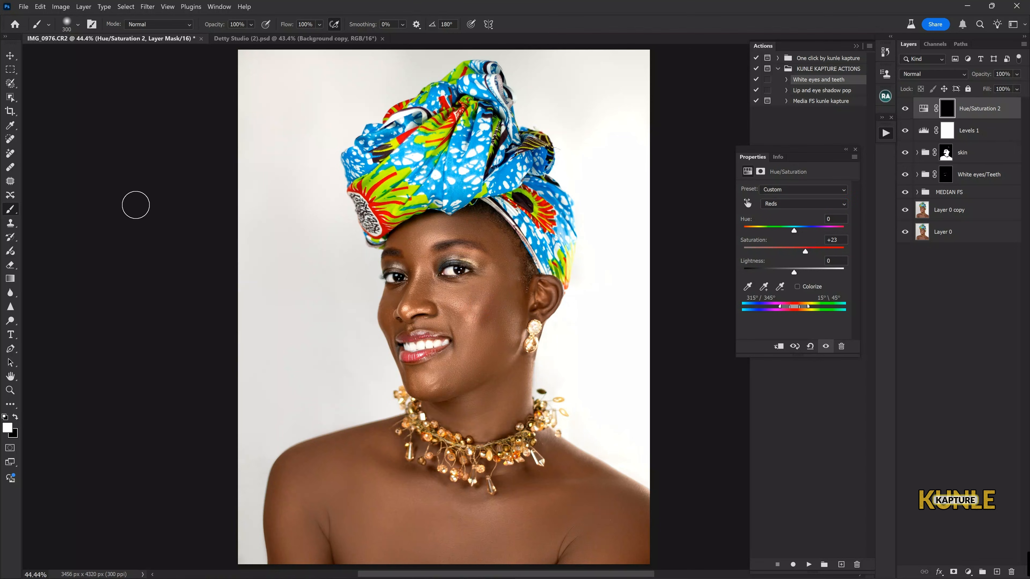
mouse_move(487, 294)
left_mouse_down()
mouse_move(475, 312)
mouse_move(482, 307)
left_mouse_up()
key("bracketleft")
key("bracketleft")
key("bracketleft")
mouse_move(391, 290)
left_mouse_down()
mouse_move(392, 317)
mouse_move(390, 298)
left_mouse_up()
key("e")
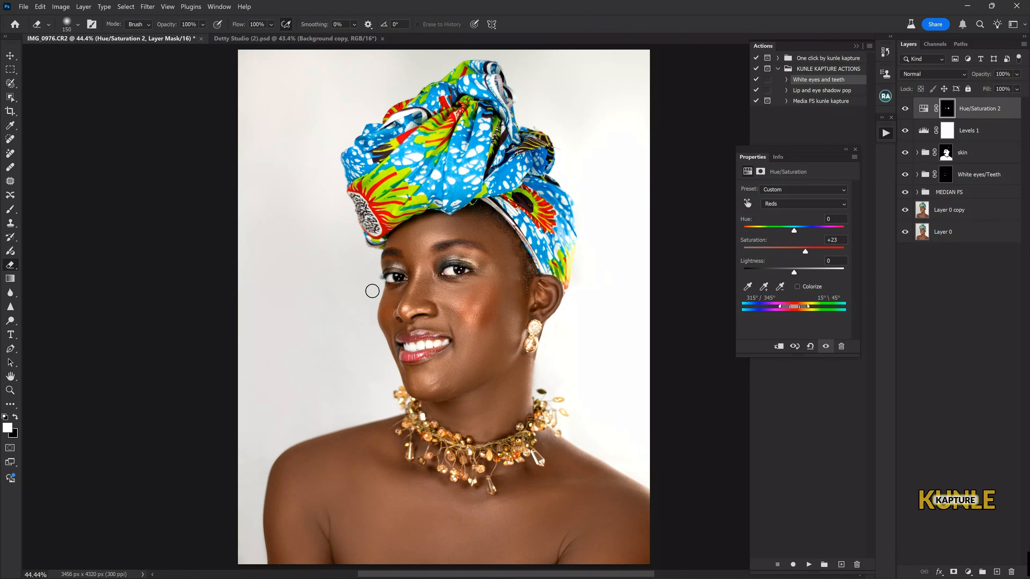
key("b")
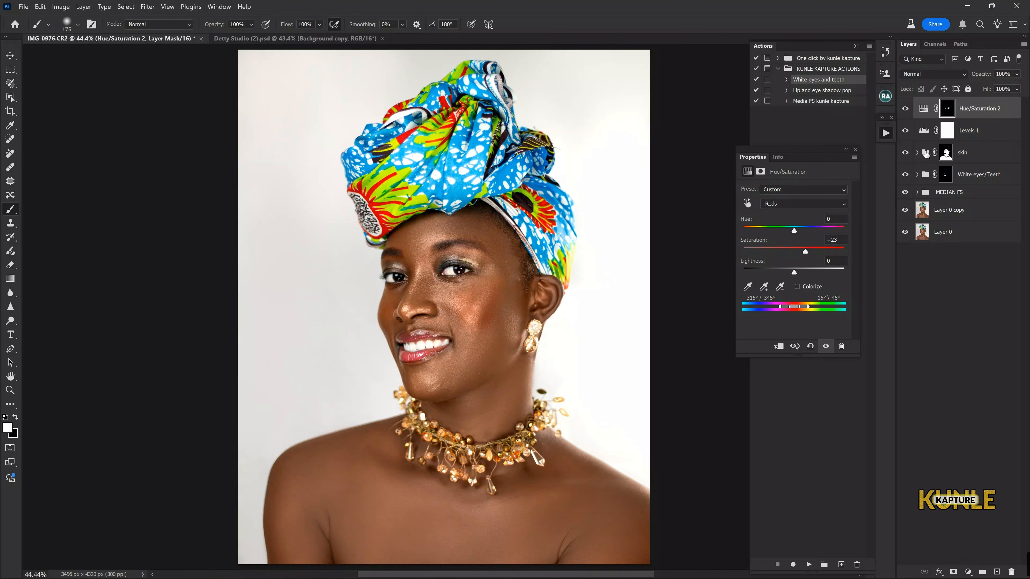
Lower the Hue/Saturation layer's opacity to 46% and feather its mask by 5.0 px
left_click(1017, 74)
left_click_drag(997, 87, 995, 87)
left_click(949, 112)
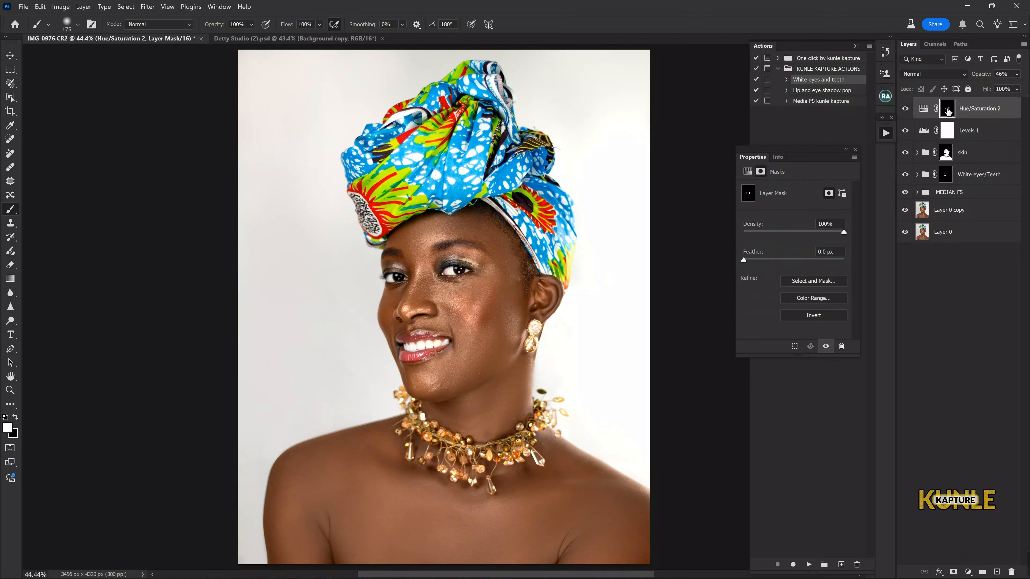
left_click_drag(763, 260, 770, 262)
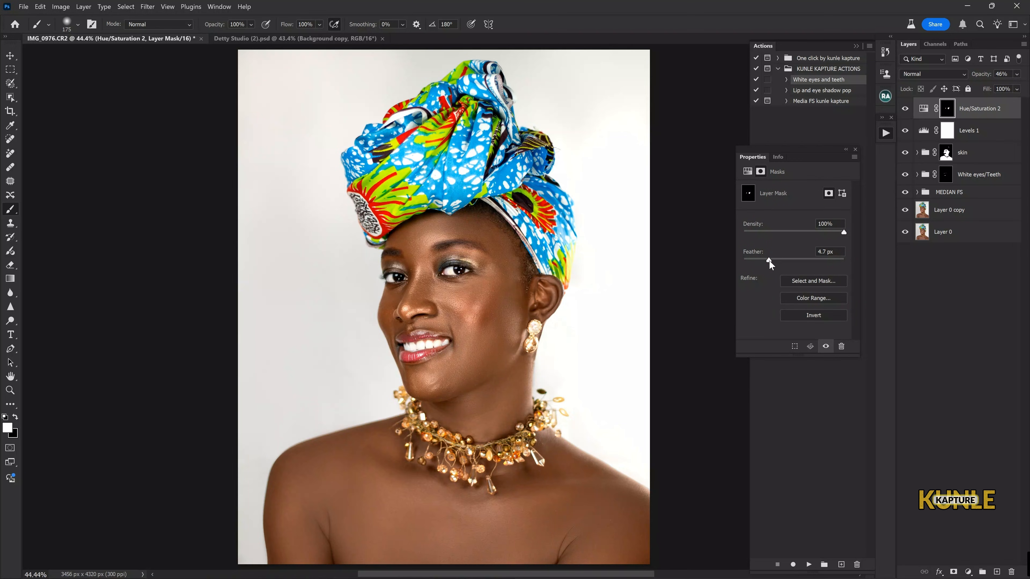
Hide and show the Hue/Saturation blush and review the whole portrait
left_click(906, 109)
left_click(905, 108)
key("ctrl+minus")
key("ctrl+minus")
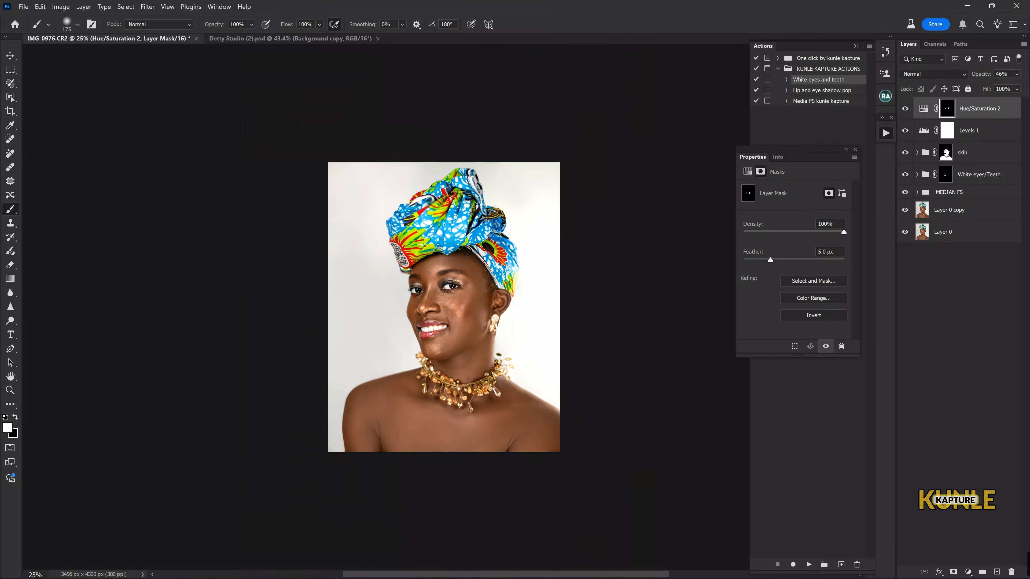
key("ctrl+0")
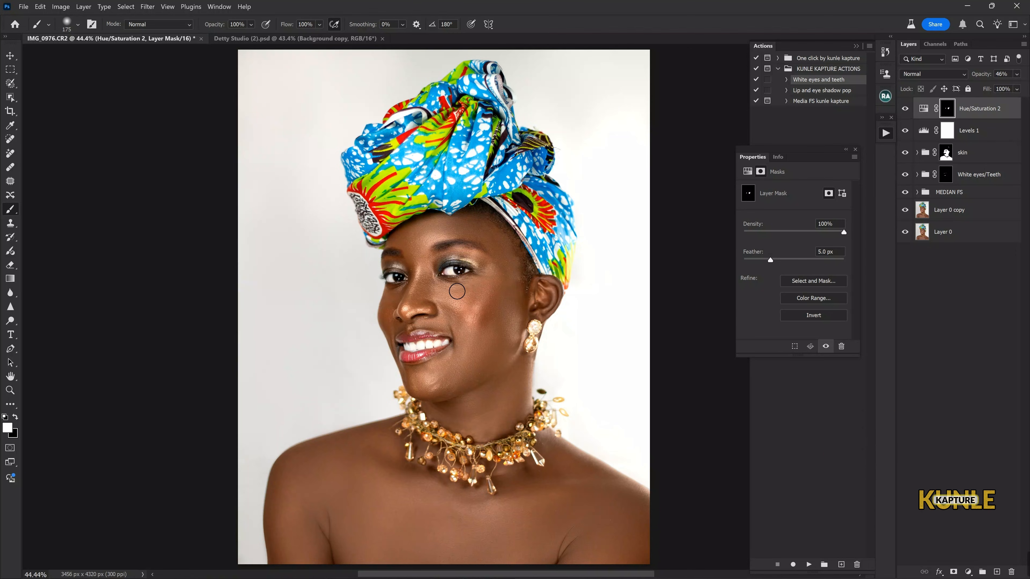
left_click(704, 571)
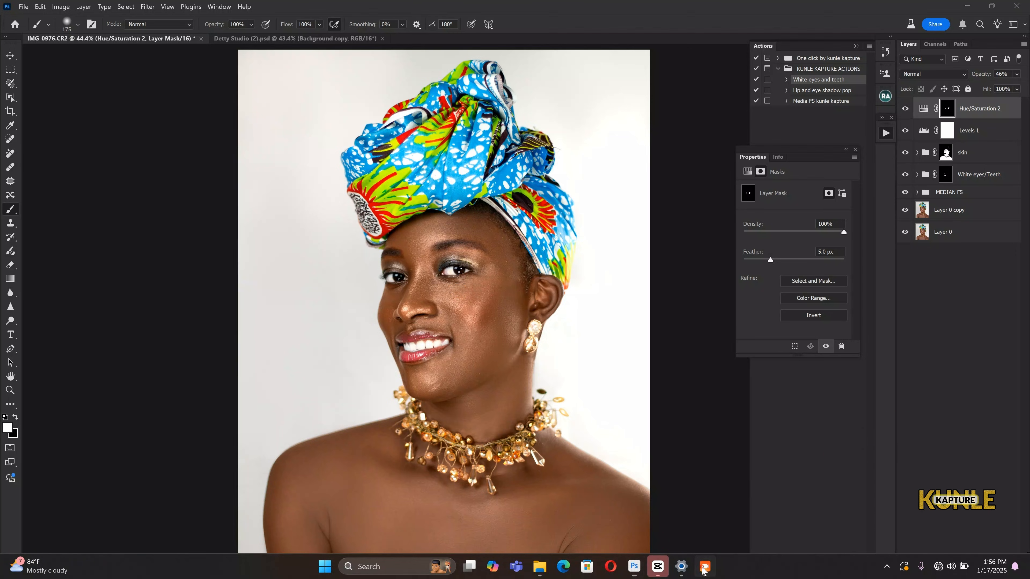